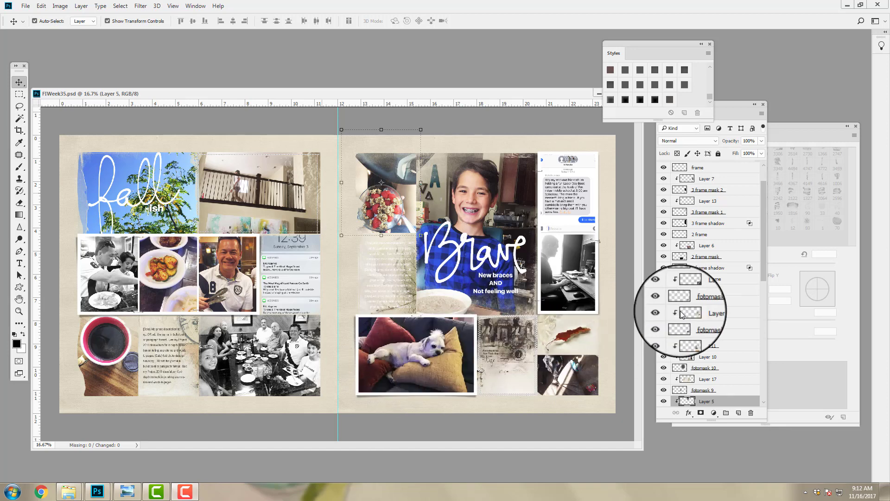
Step: Activate the Brush tool and expand the FotoInspired group in its brush presets, leaving General Brushes and ABArtsy collapsed
left_click(19, 169)
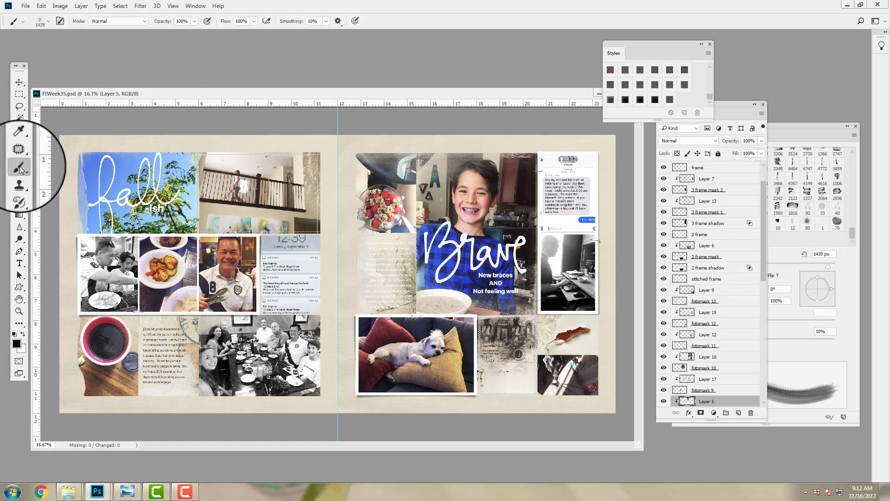
left_click(48, 21)
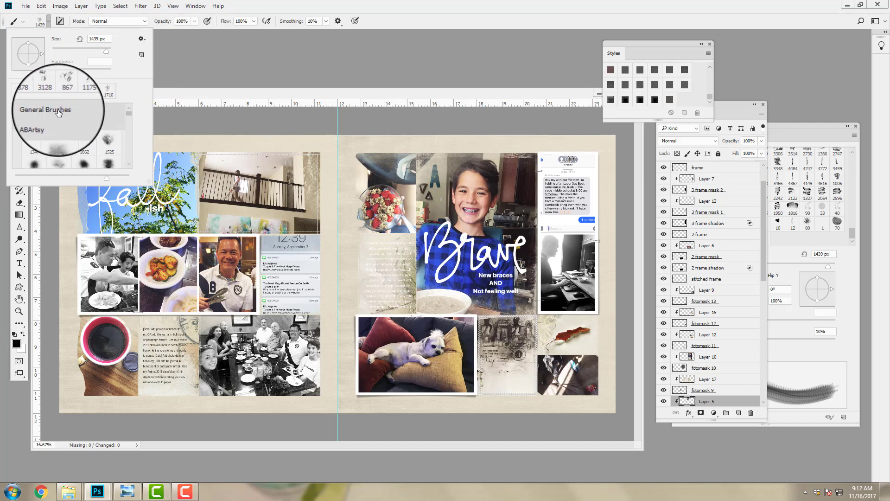
left_click(16, 110)
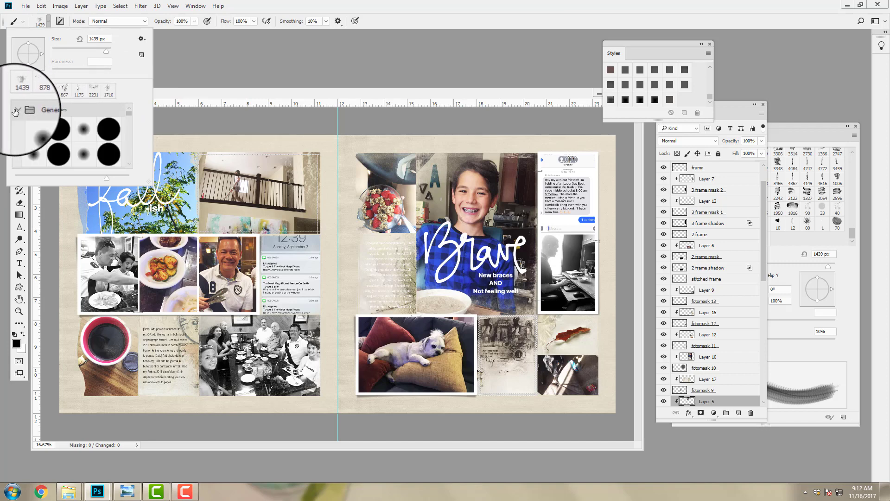
left_click(16, 110)
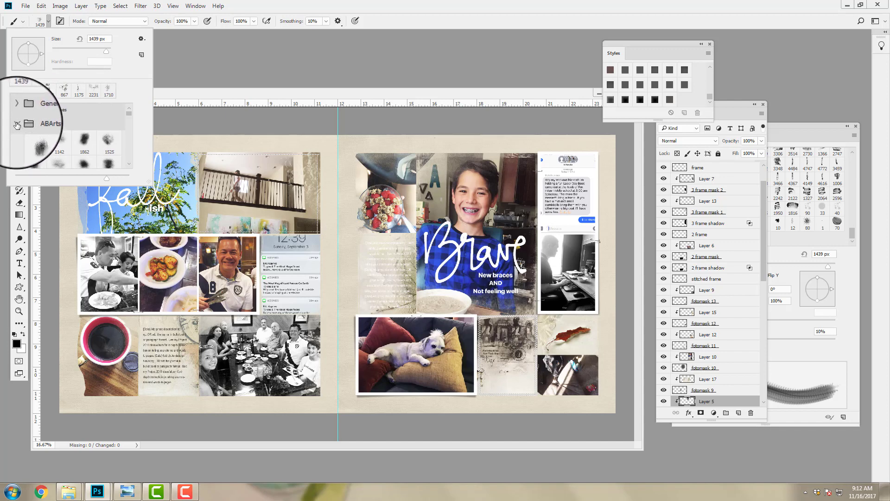
left_click(17, 124)
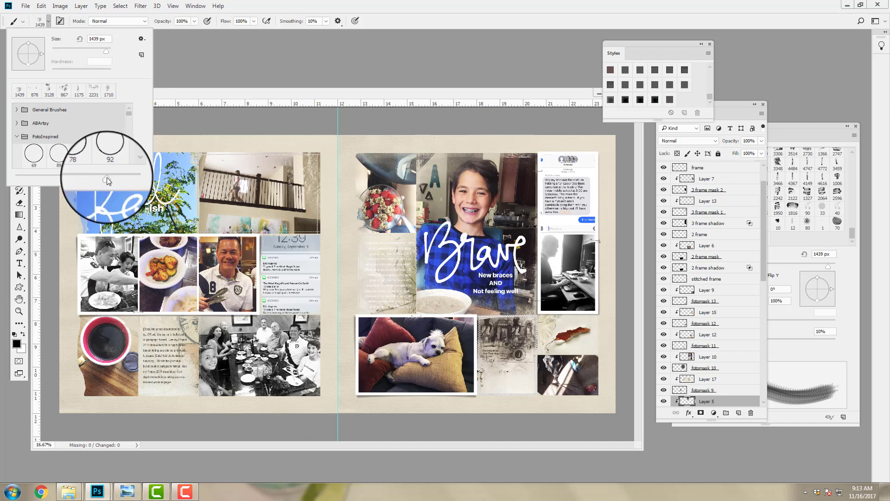
Step: Look through the FotoInspired brush presets, from the circles and lines down to the rectangular frame brushes
mouse_move(107, 180)
left_mouse_down()
mouse_move(126, 180)
mouse_move(69, 173)
mouse_move(110, 179)
left_mouse_up()
left_click_drag(129, 115, 130, 115)
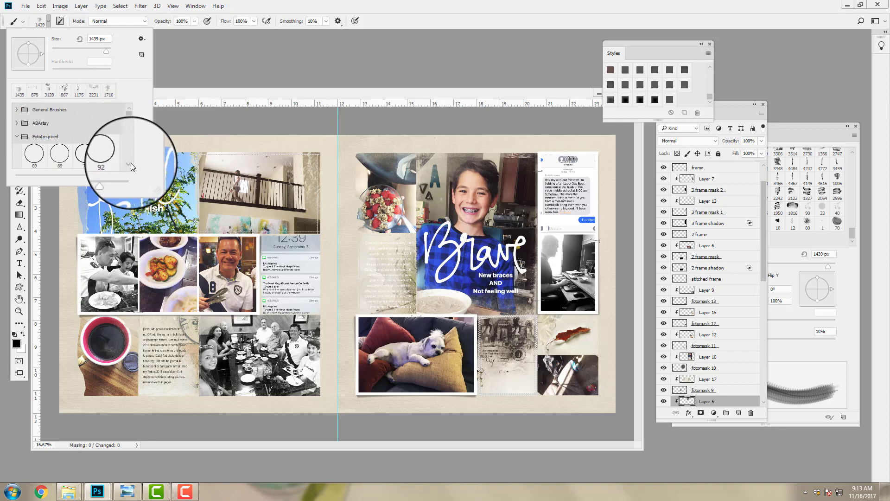
scroll(130, 163, "down", 1)
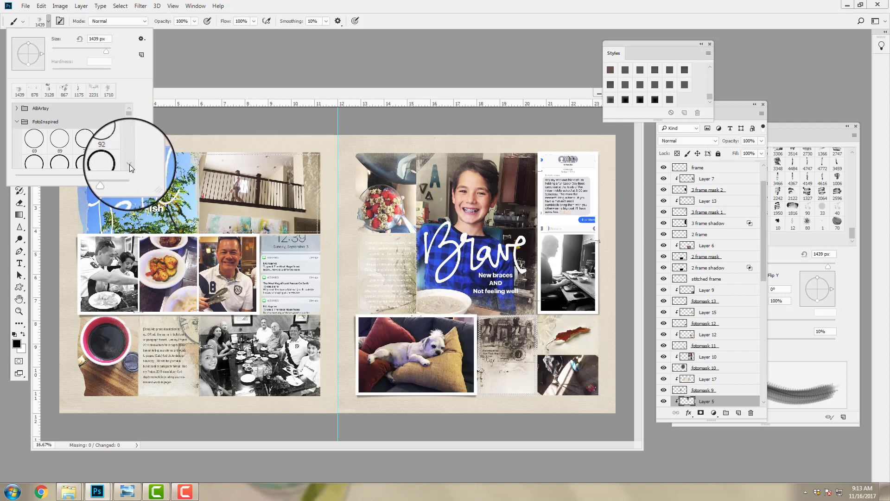
scroll(129, 164, "down", 1)
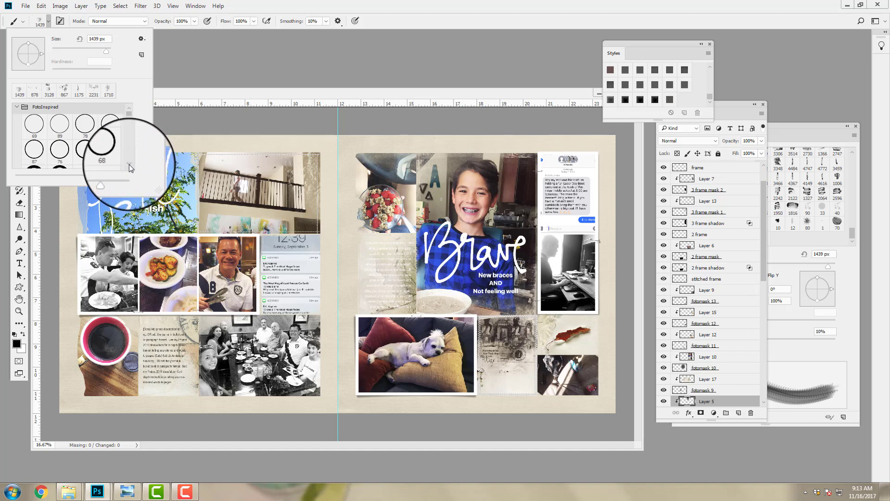
scroll(129, 164, "down", 4)
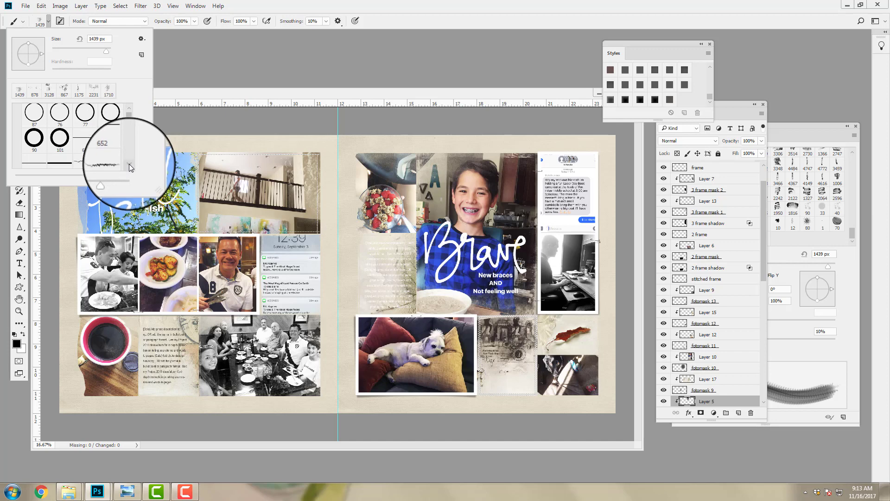
scroll(129, 164, "down", 1)
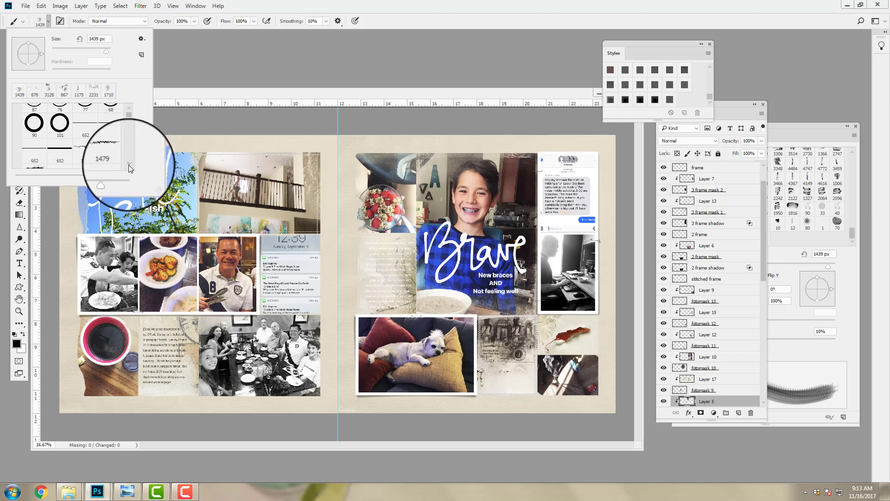
scroll(128, 164, "down", 1)
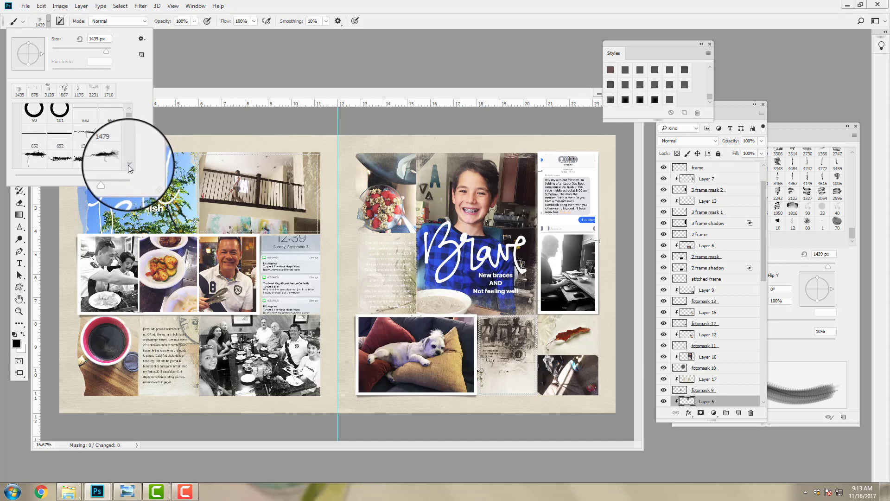
left_click(129, 106)
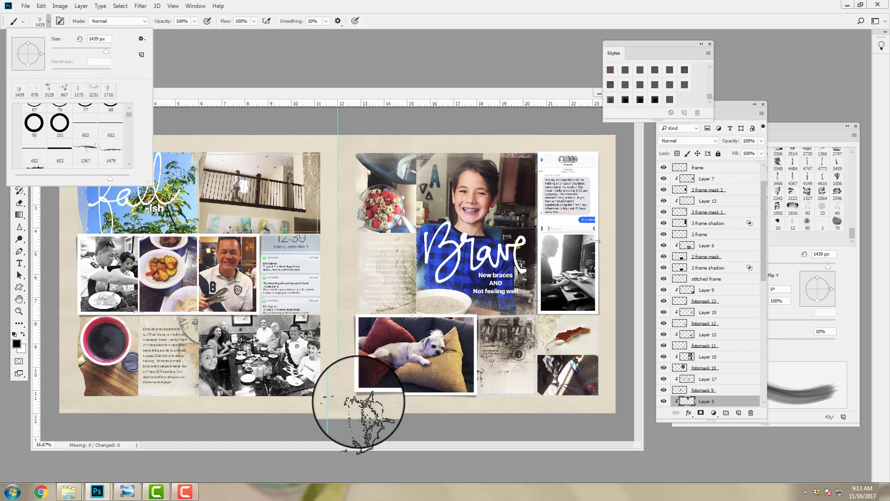
left_click(129, 165)
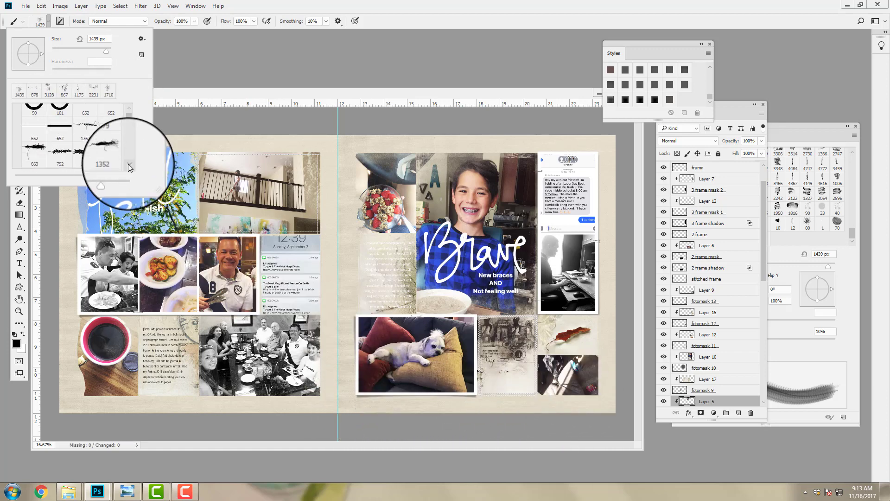
left_click(128, 164)
left_click(129, 164)
left_click(129, 164)
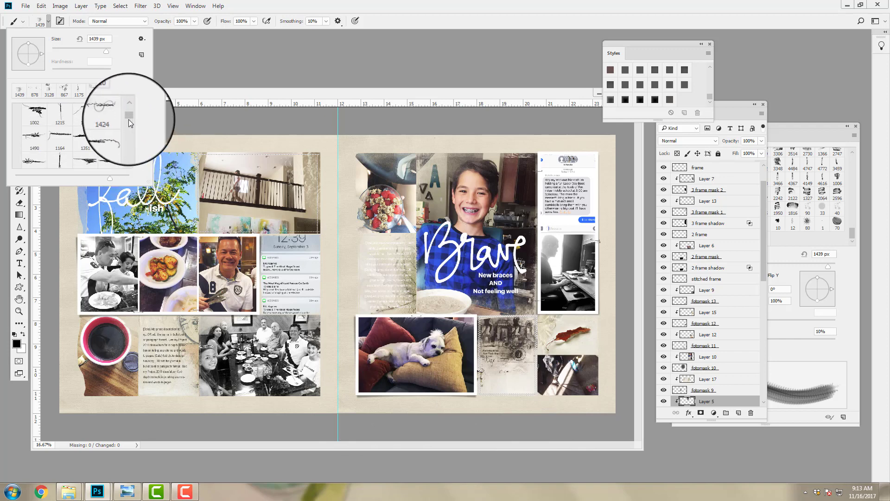
left_click_drag(129, 118, 133, 145)
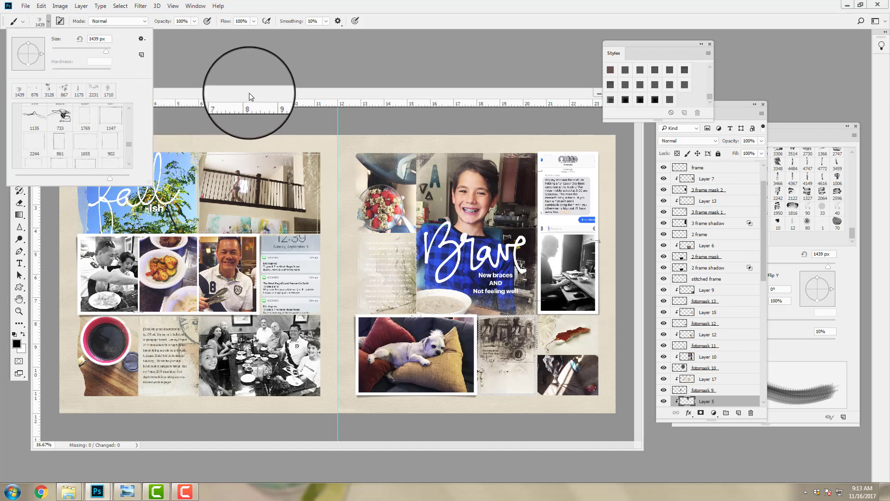
left_click_drag(238, 96, 246, 93)
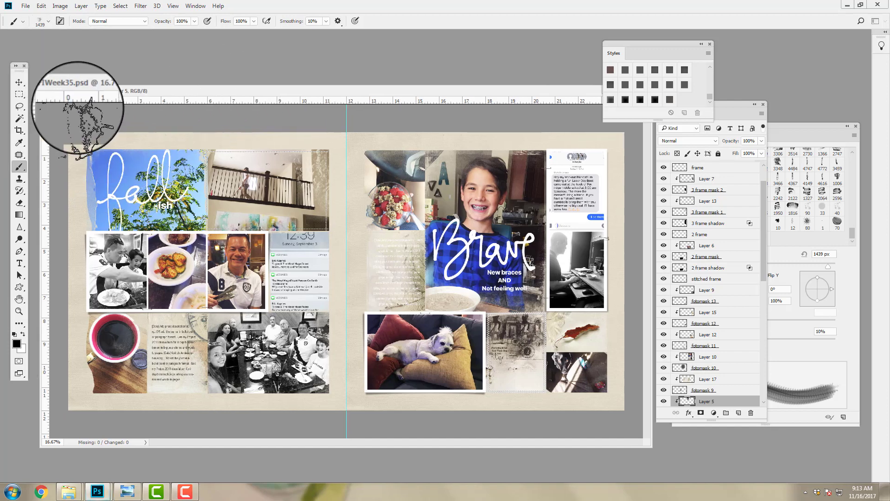
Step: Add a blank layer directly above the black-and-white group dinner photo's layer, Layer 1 copy 2
left_click(19, 83)
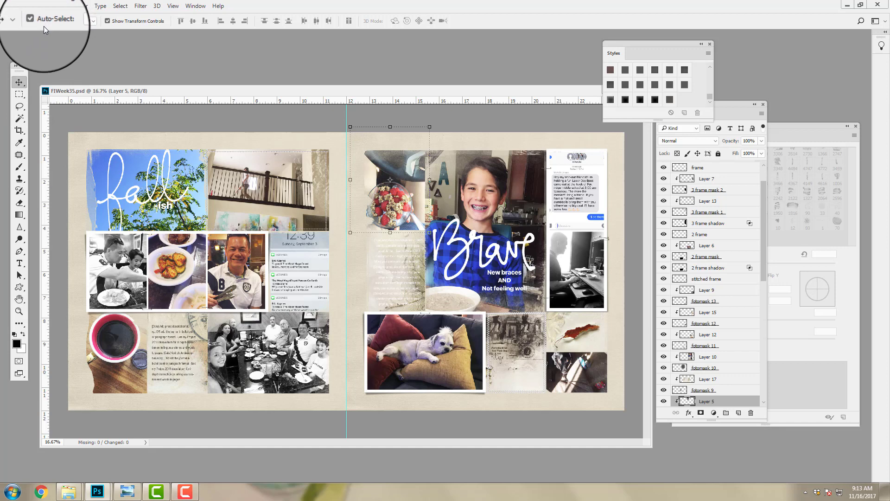
left_click(290, 359)
left_click_drag(290, 358, 248, 380)
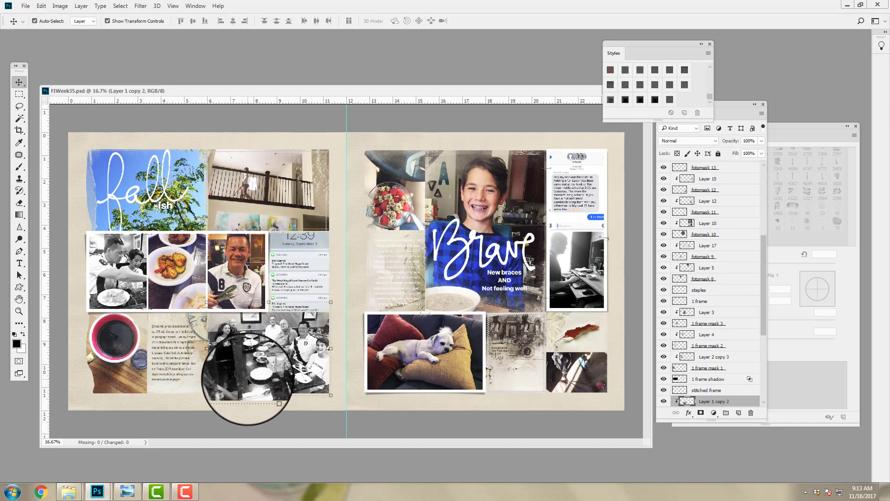
left_click(738, 414)
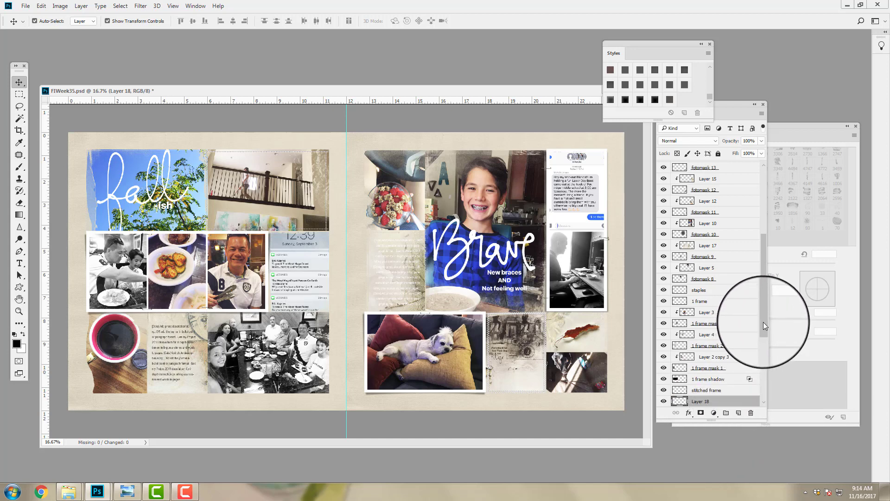
left_click_drag(763, 322, 766, 336)
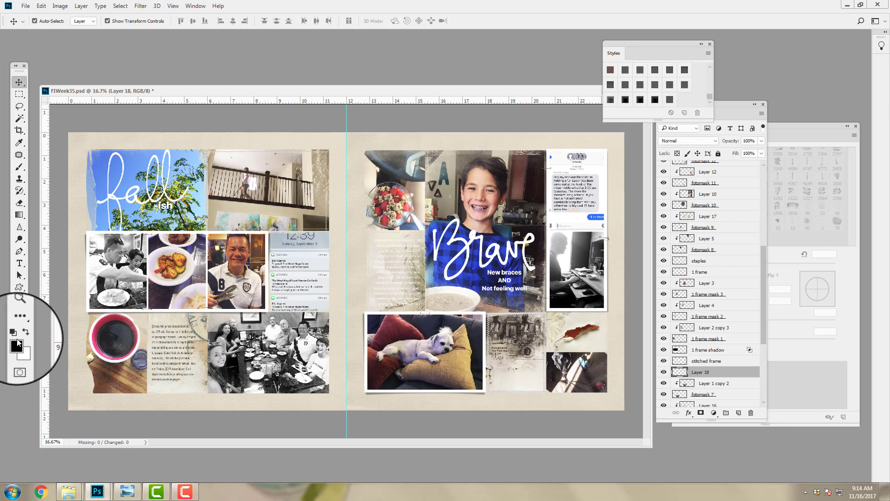
Step: Stamp the 1655 px FotoInspired frame brush in black around the group dinner photo on the new layer
left_click(19, 167)
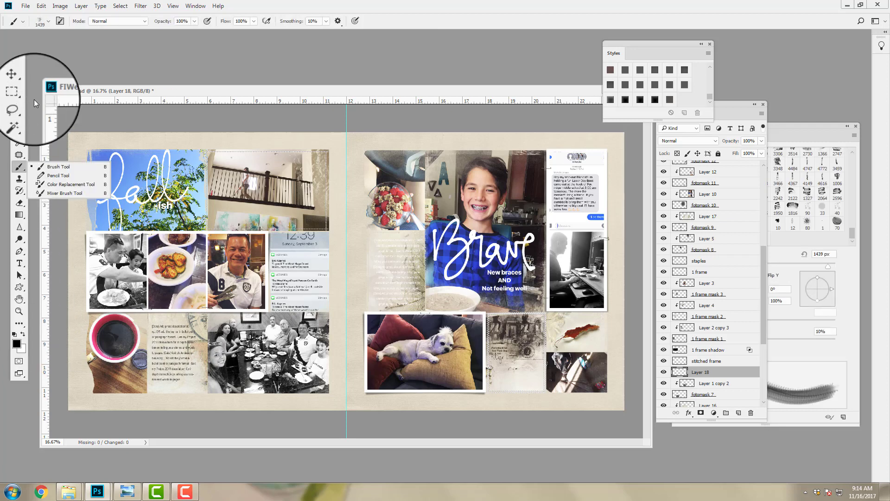
left_click(48, 21)
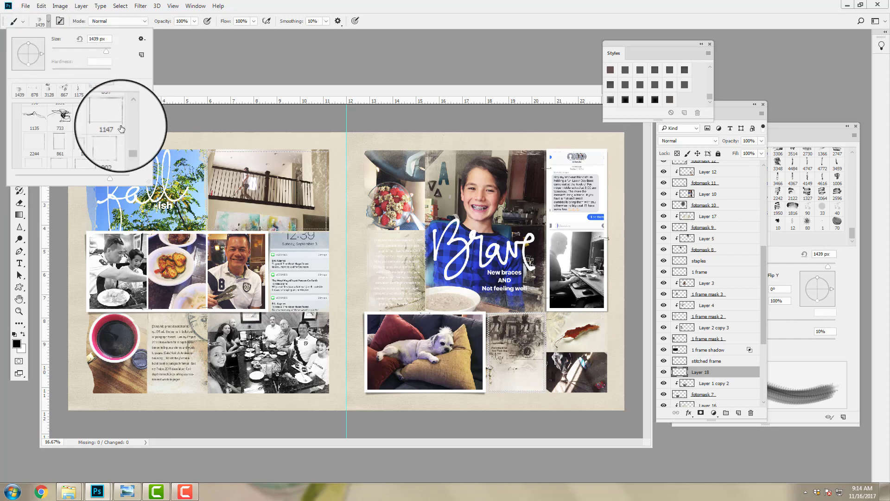
scroll(129, 161, "down", 1)
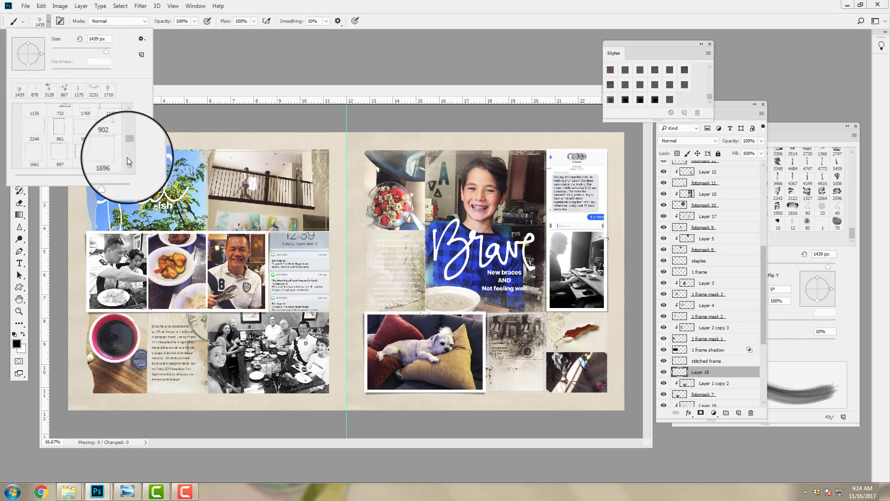
left_click(91, 128)
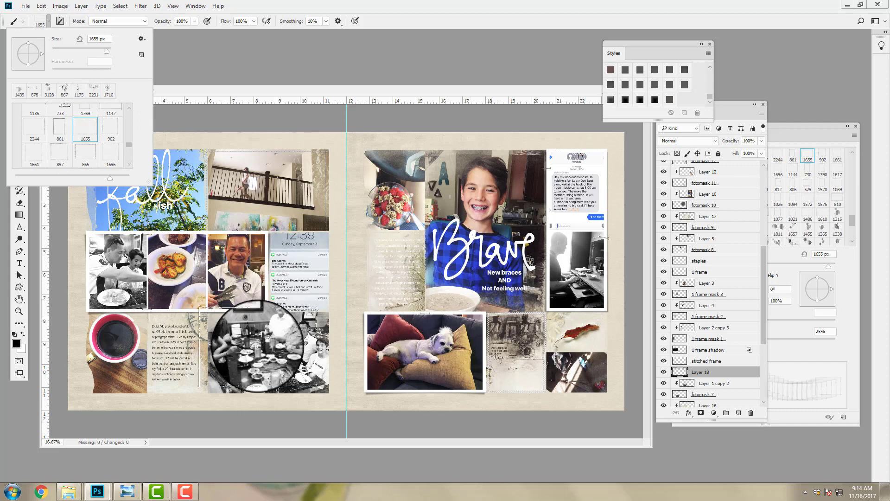
left_click(268, 351)
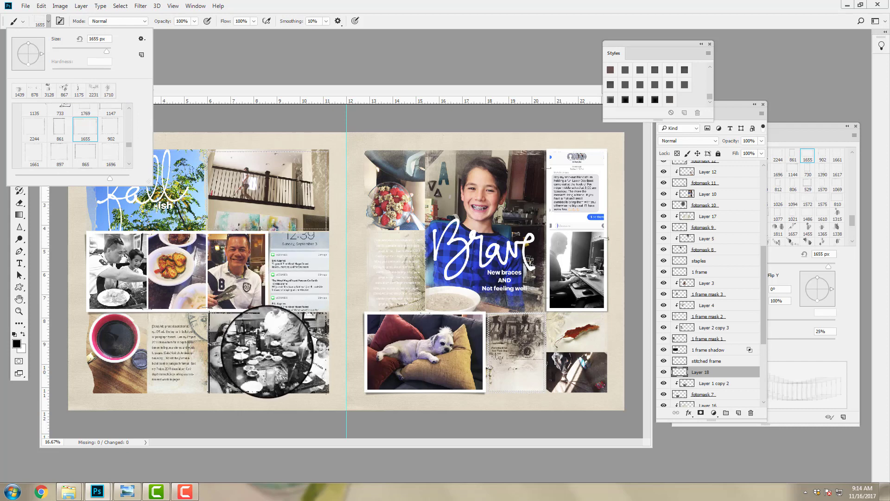
left_click(268, 353)
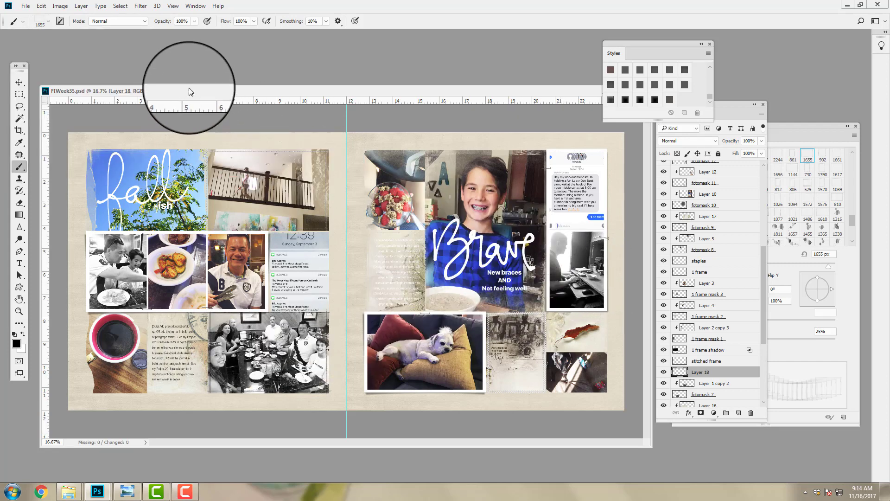
left_click(19, 84)
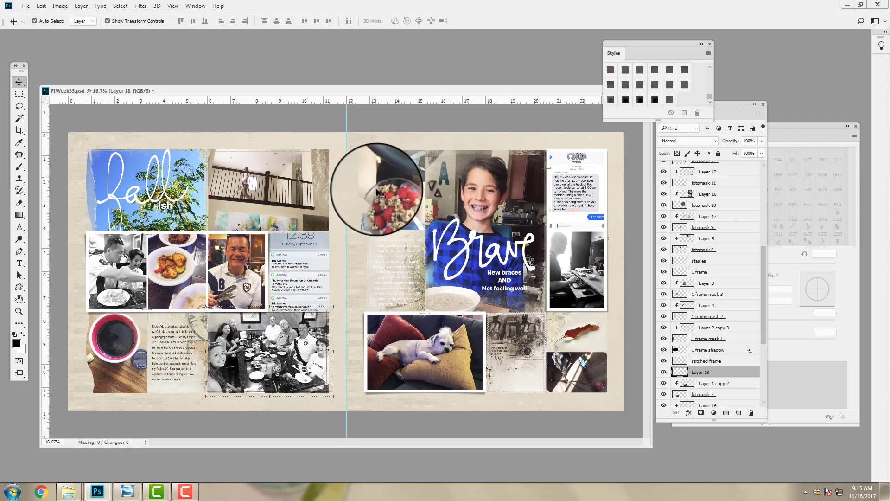
Step: Compare the 1696 and 1655 frame brushes over the boy's photo and choose the 2244 px frame brush
left_click(19, 170)
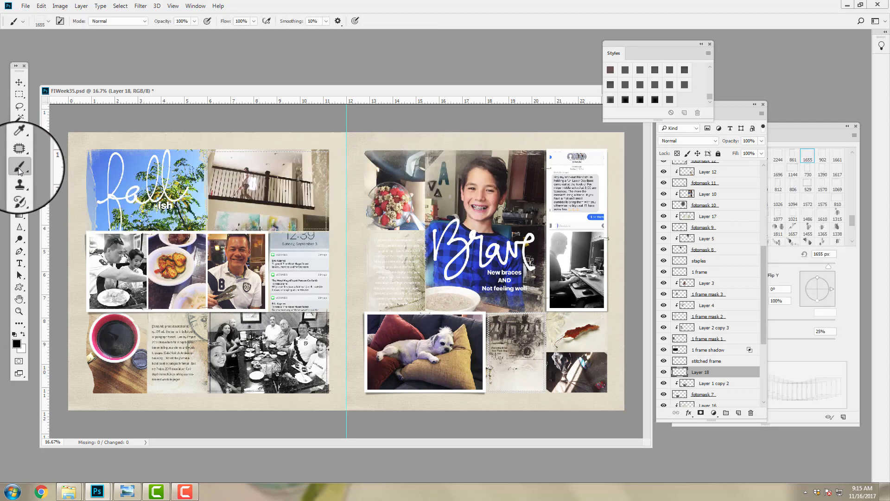
left_click(49, 21)
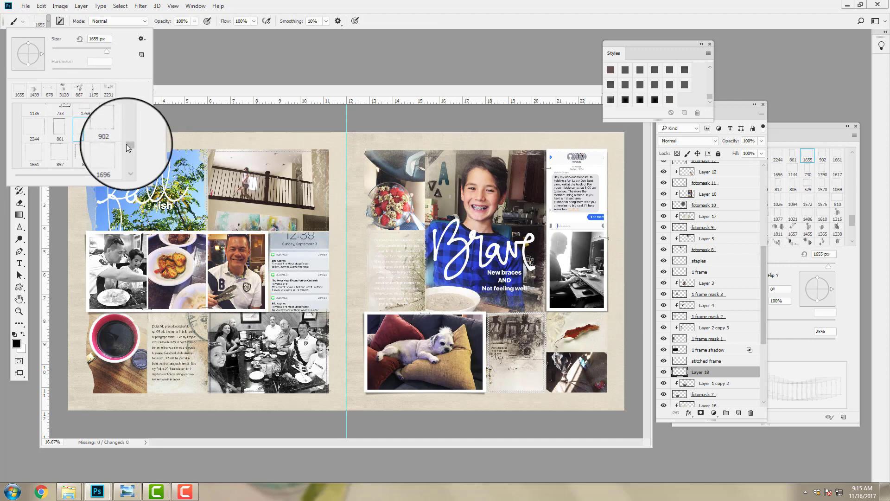
left_click(110, 155)
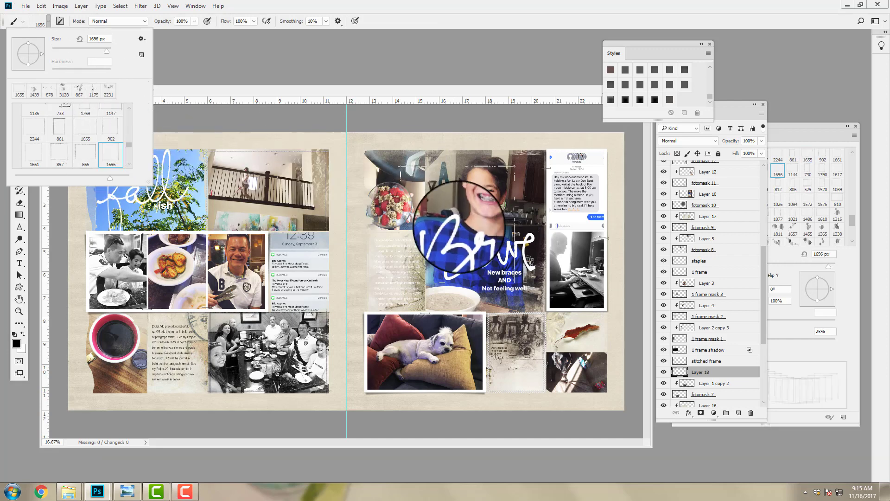
left_click(85, 129)
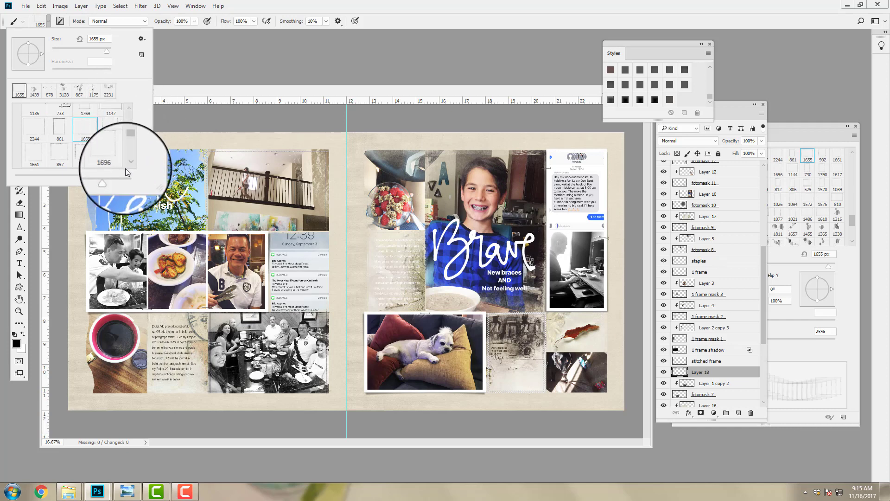
left_click(49, 136)
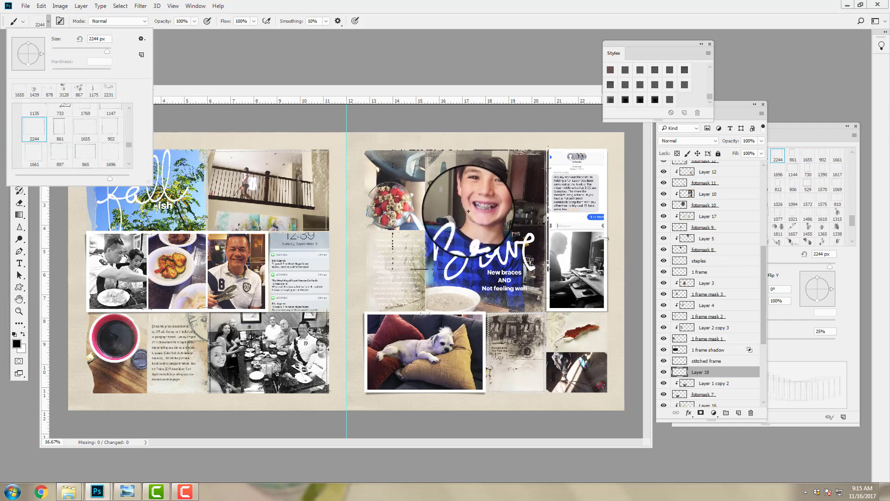
Step: Stamp the frame brush once in white over the boy's photo, rotated to -90° and enlarged to 2353 px
left_click_drag(832, 289, 817, 316)
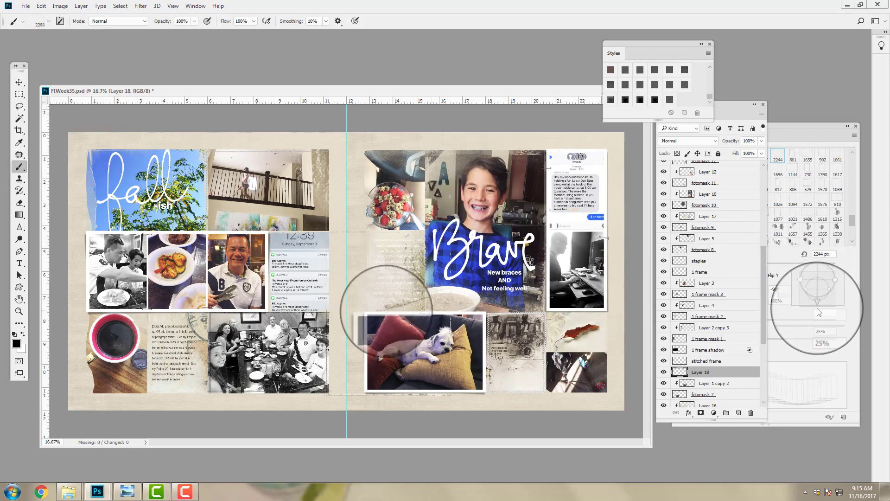
left_click(23, 334)
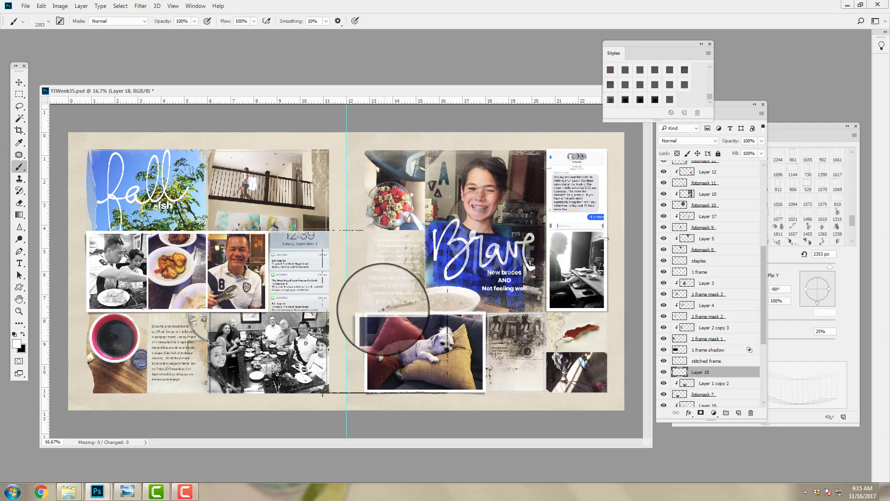
left_click(486, 232)
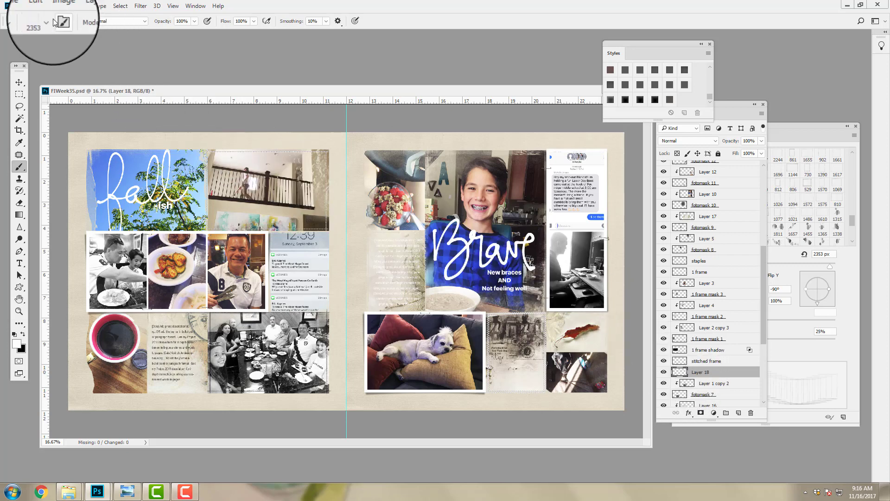
Step: Undo the last frame stamp and add a blank layer directly above the boy's photo, Layer 10
left_click(42, 6)
left_click(52, 33)
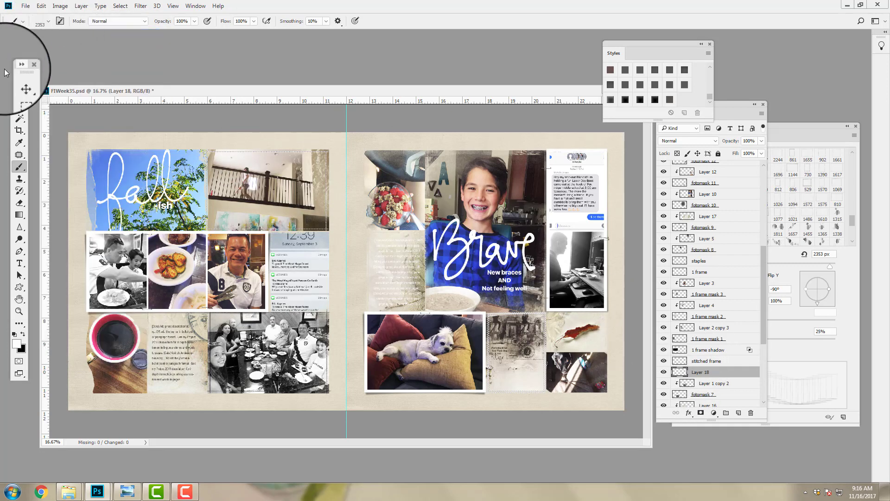
left_click(19, 84)
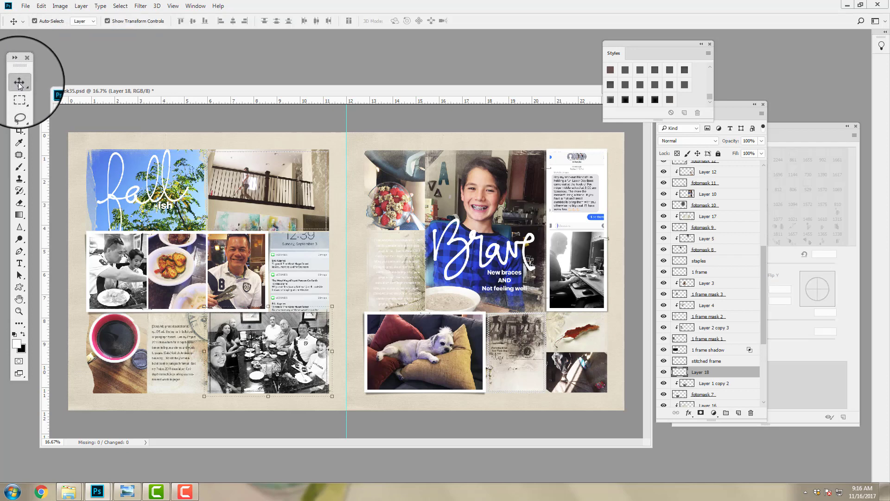
left_click(499, 193)
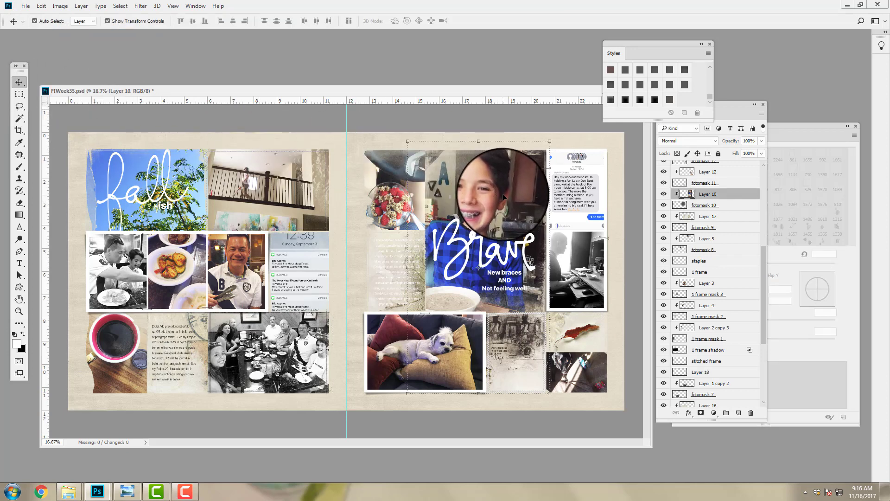
left_click(738, 412)
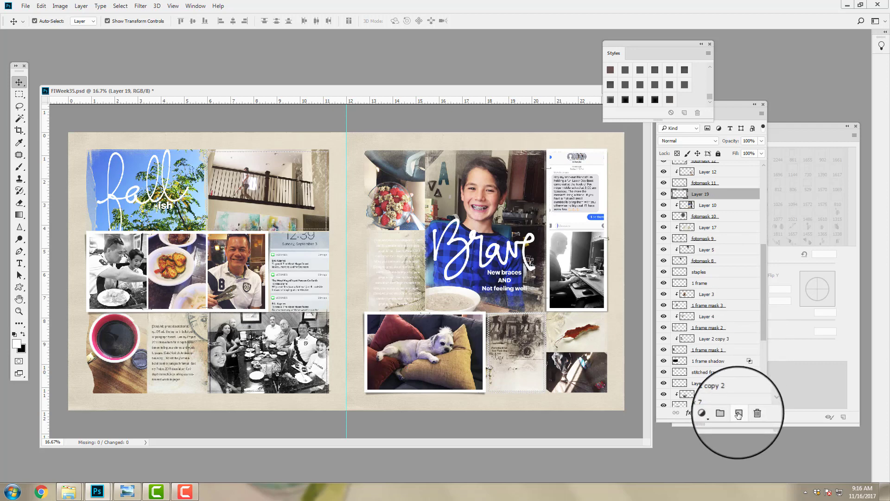
Step: Stamp the 2353 px frame brush in white around the boy's photo on the new layer
right_click(20, 170)
left_click(60, 165)
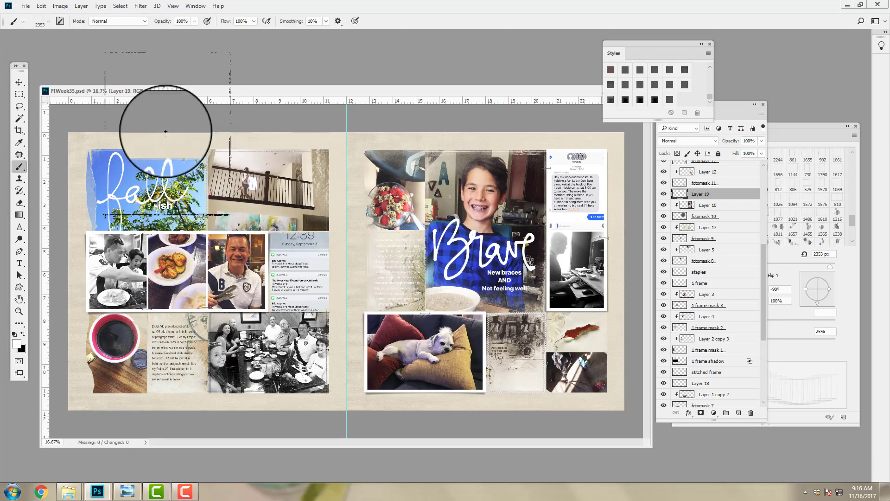
Step: Fit the stamped frame around the boy's photo at 90.59% width and 94.22% height, and duplicate its layer
left_click(20, 83)
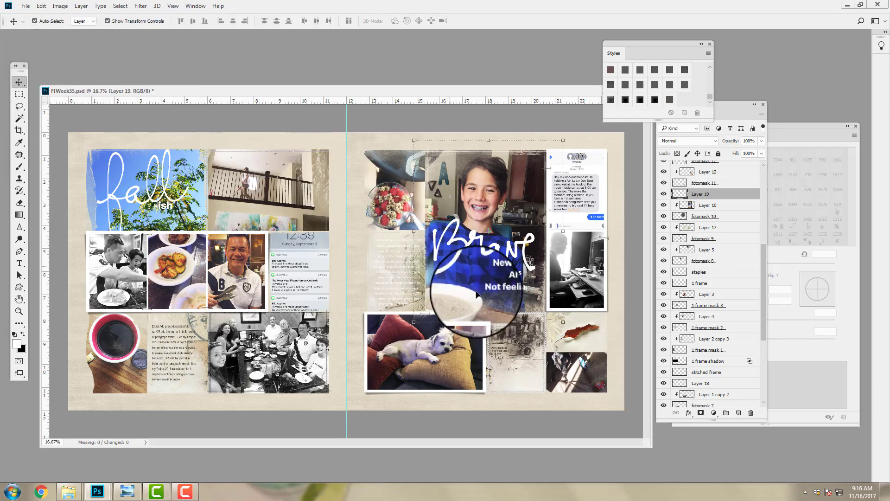
left_click(563, 321)
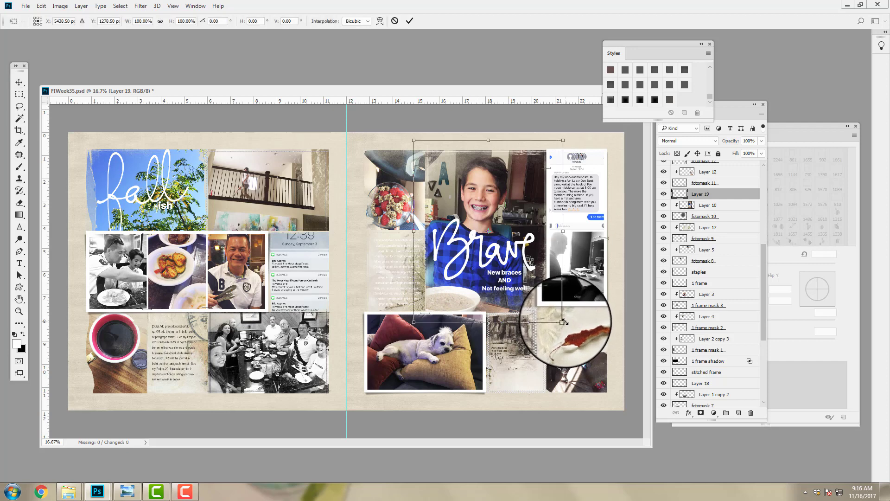
left_click_drag(562, 322, 558, 316)
left_click_drag(558, 140, 555, 144)
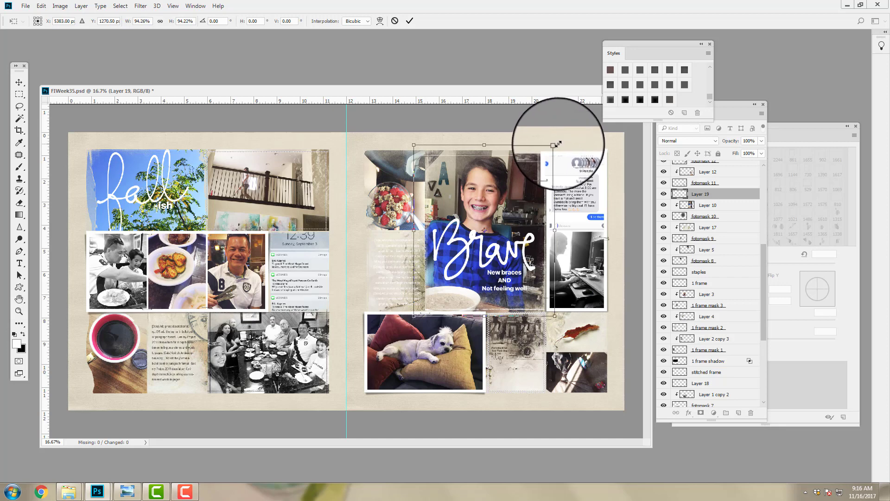
left_click_drag(556, 230, 552, 230)
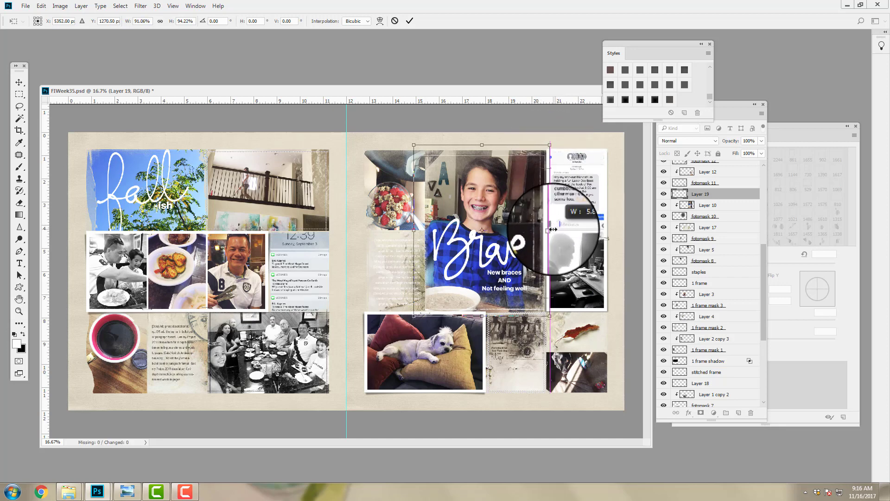
left_click_drag(413, 230, 415, 230)
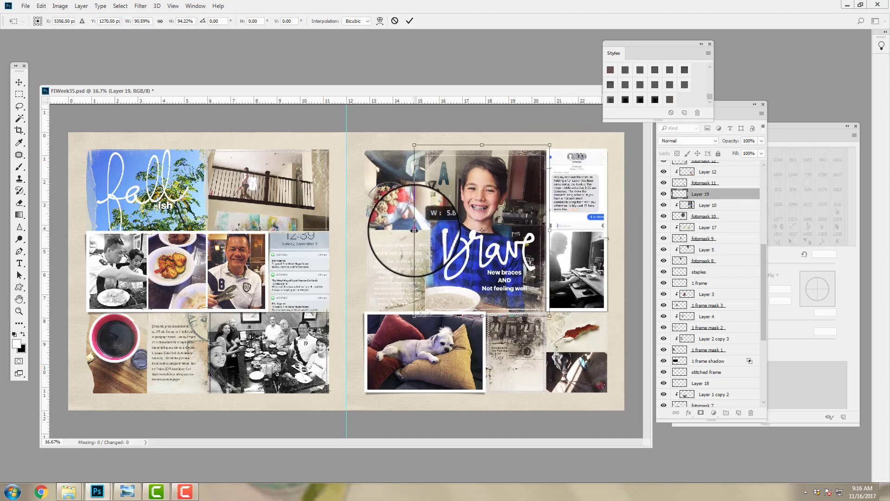
left_click(416, 21)
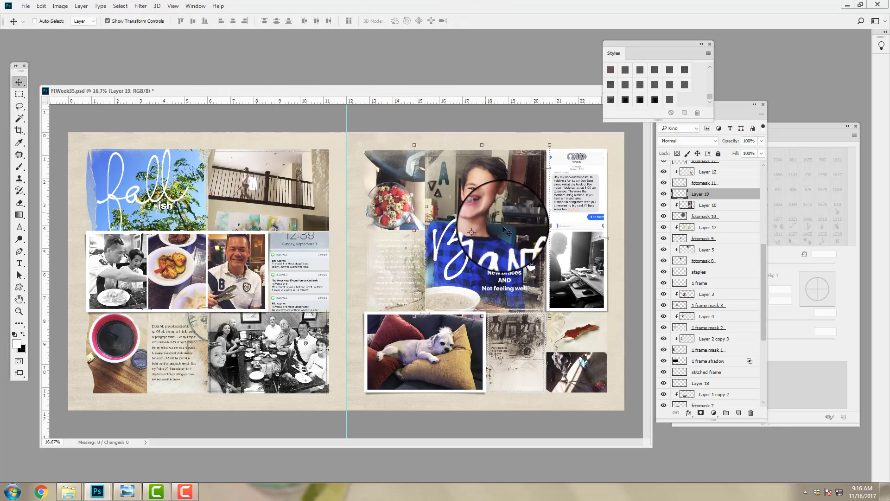
left_click_drag(505, 218, 505, 220)
left_click_drag(715, 192, 739, 413)
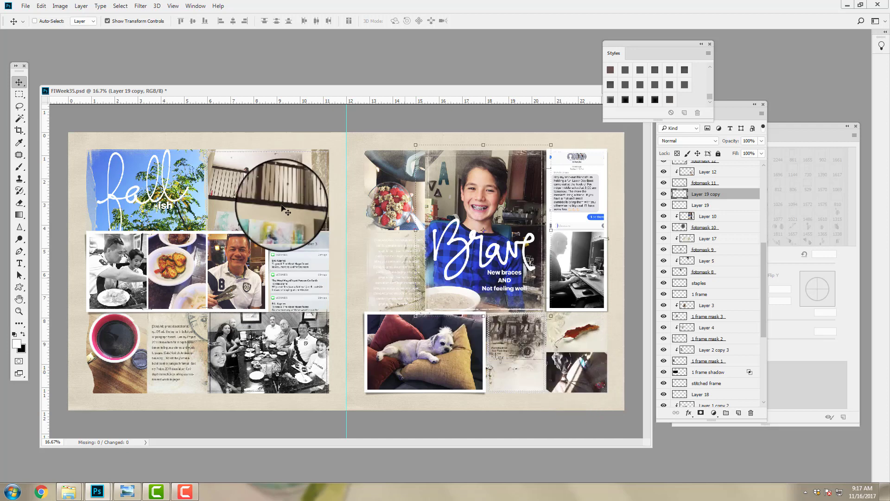
Step: Stamp the 861 frame brush in white, rotated to -90° and sized 809 px, on a new layer above the small photo's Layer 9
left_click(580, 375)
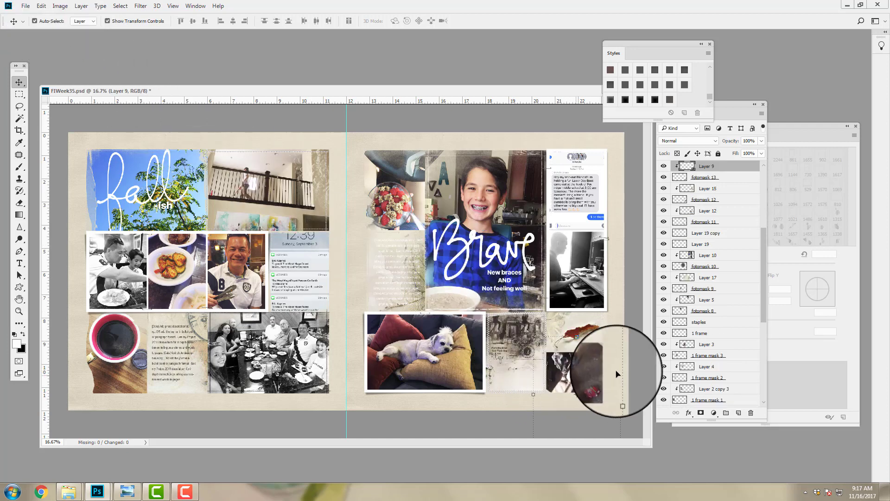
left_click(739, 412)
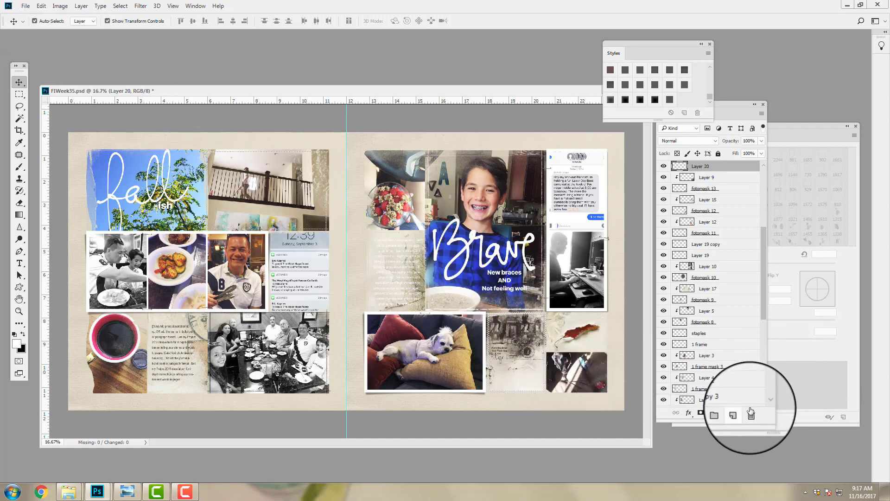
left_click(21, 166)
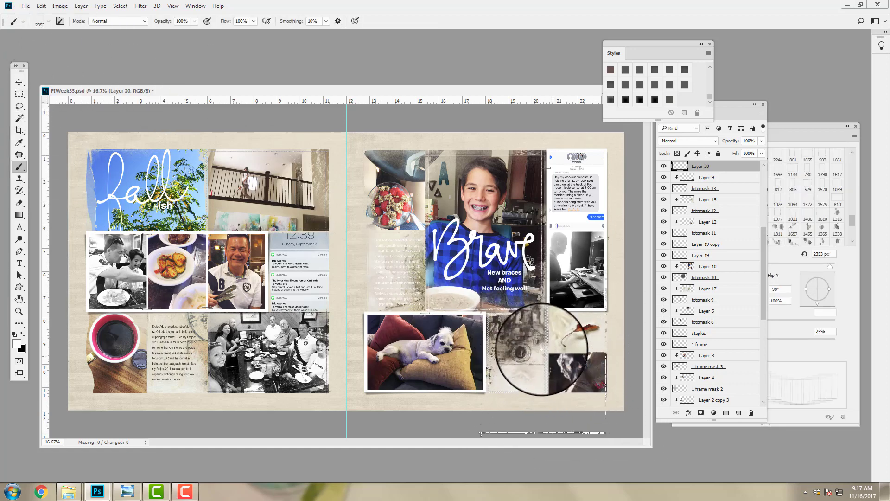
left_click(48, 21)
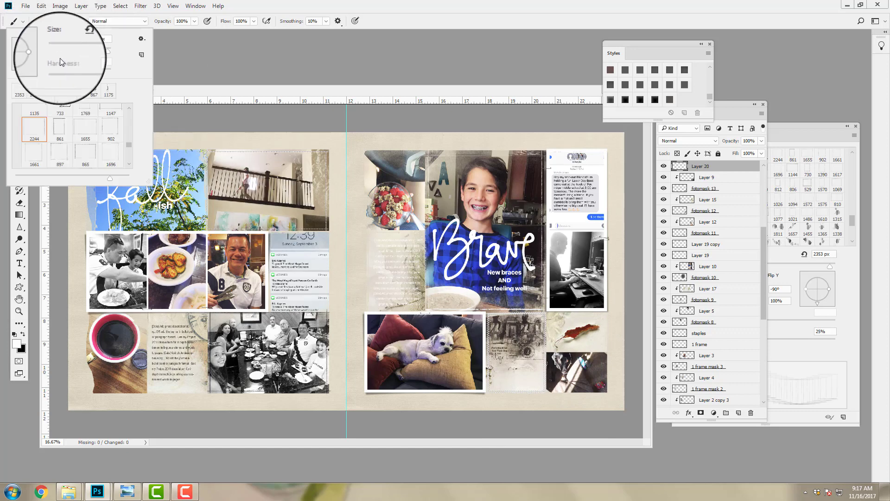
left_click(60, 129)
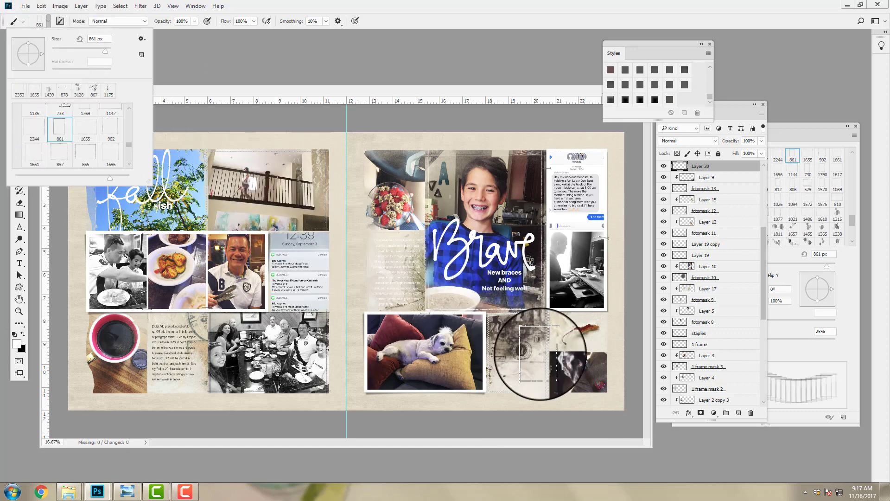
left_click(830, 290)
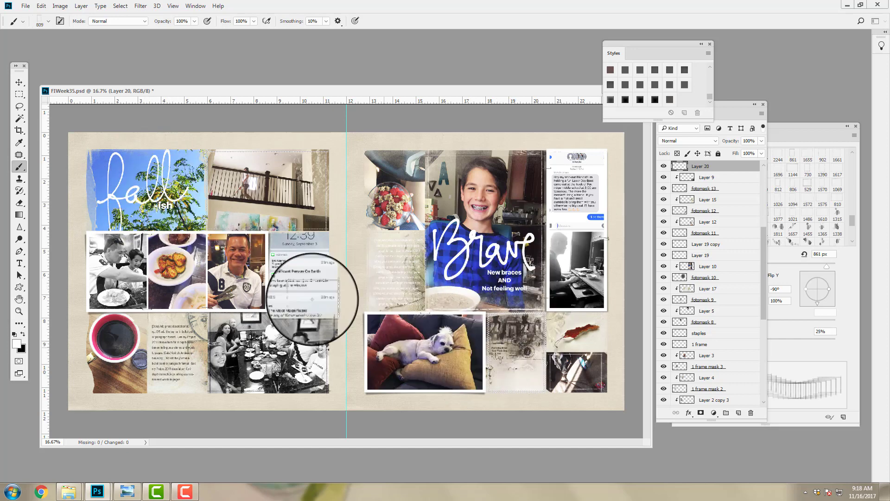
Step: Add a blank layer at the top of the layer stack, directly above the topmost staples layer
left_click(19, 82)
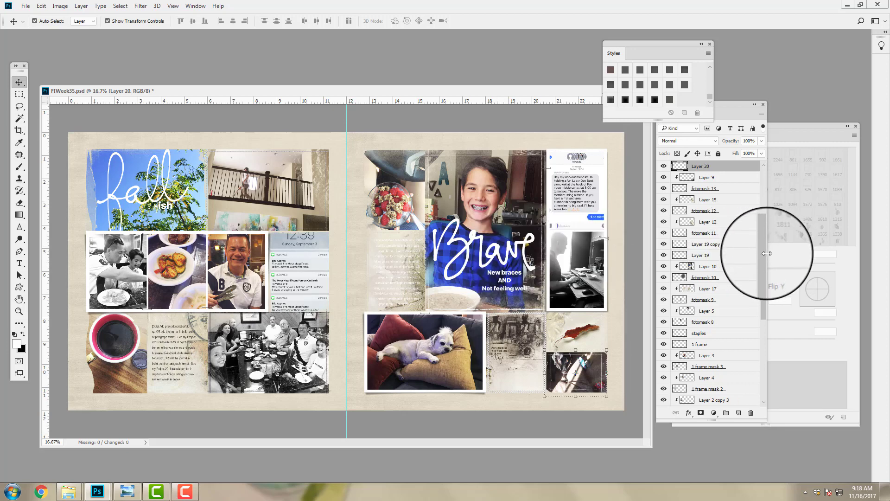
left_click_drag(763, 258, 761, 210)
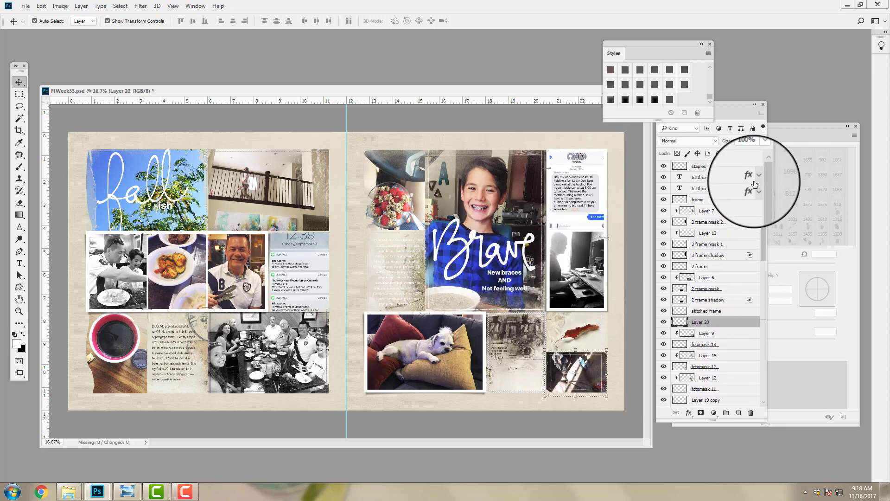
left_click(700, 166)
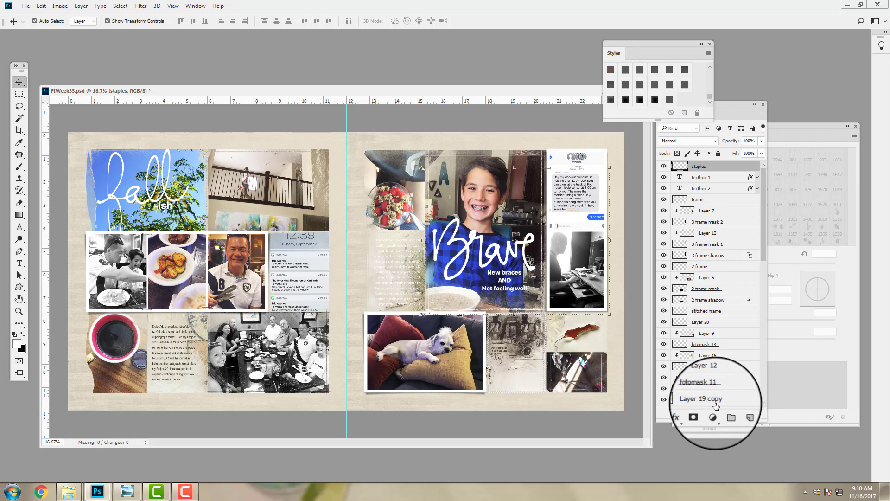
left_click(738, 413)
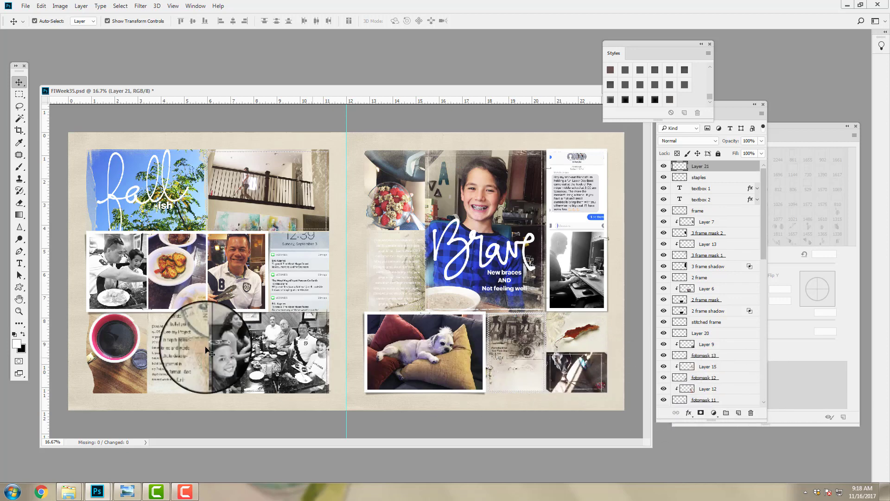
Step: Make black the foreground color and stamp the 1140 px scribbled thread brush along the lower edge of the food photo
left_click(23, 334)
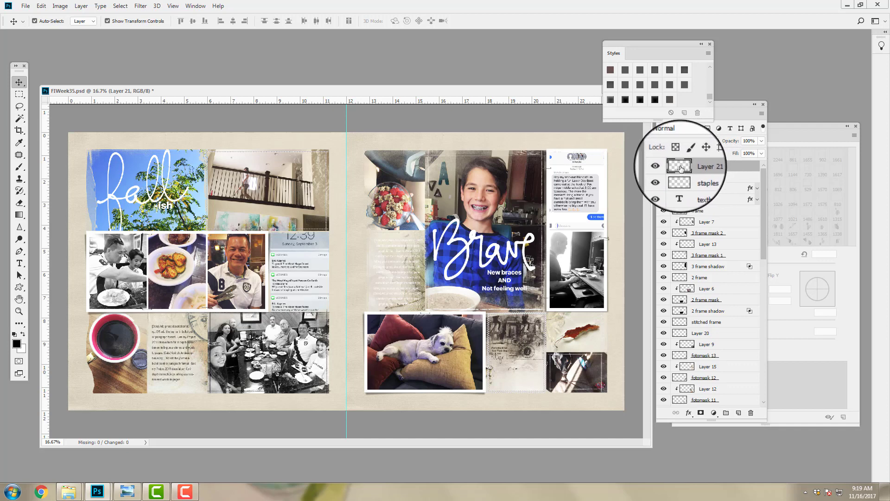
left_click(17, 170)
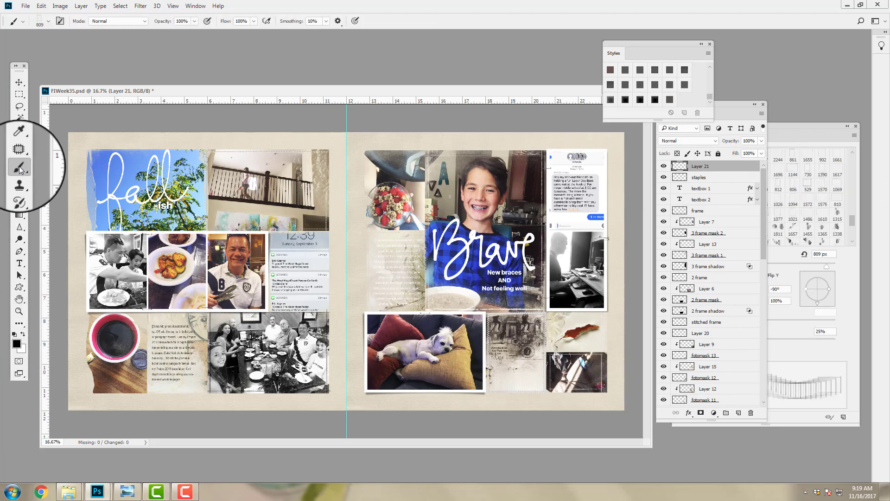
left_click(46, 21)
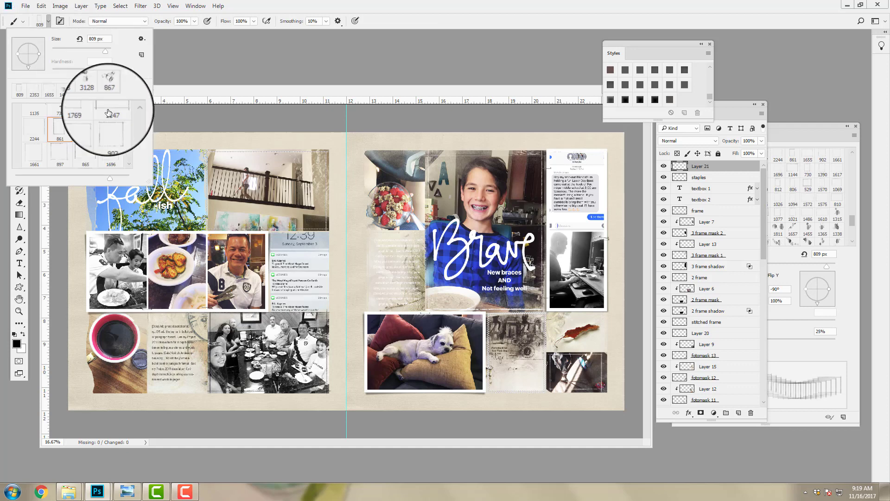
left_click_drag(129, 144, 128, 141)
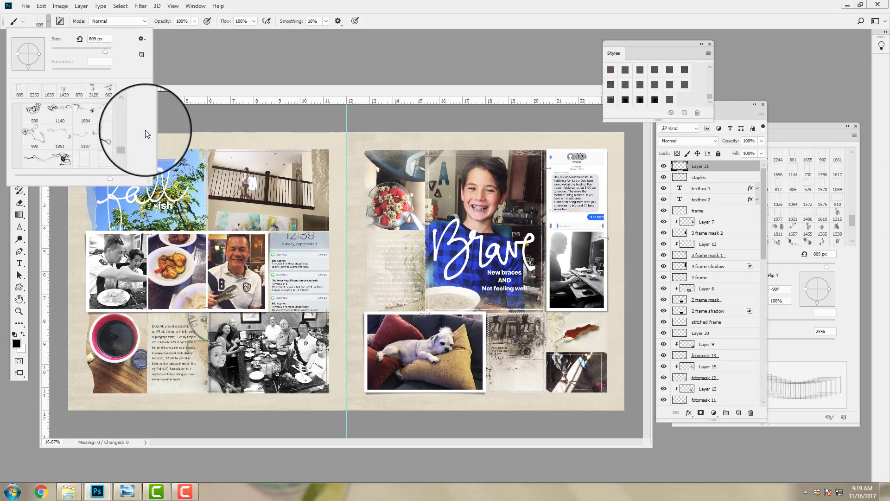
left_click(129, 106)
left_click(130, 107)
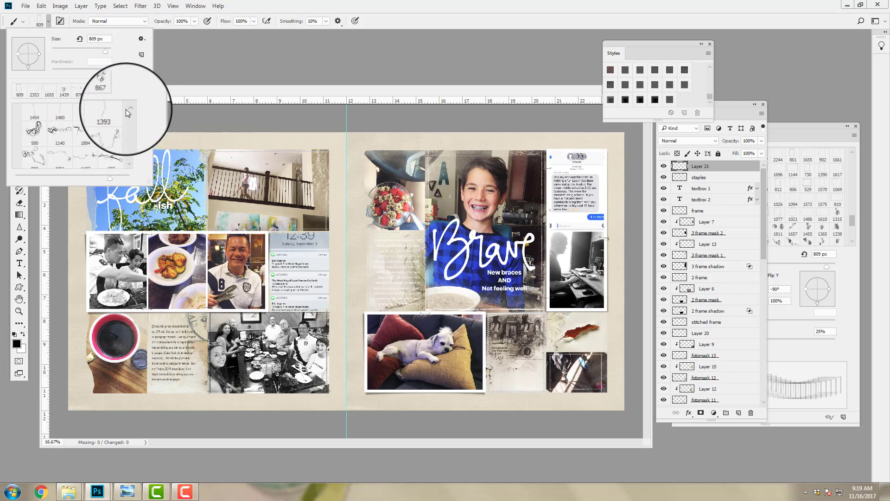
left_click(128, 108)
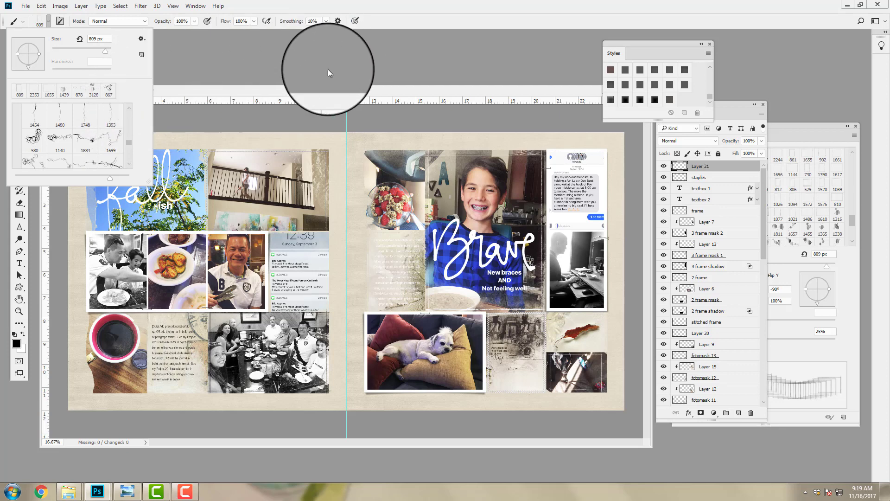
left_click(65, 141)
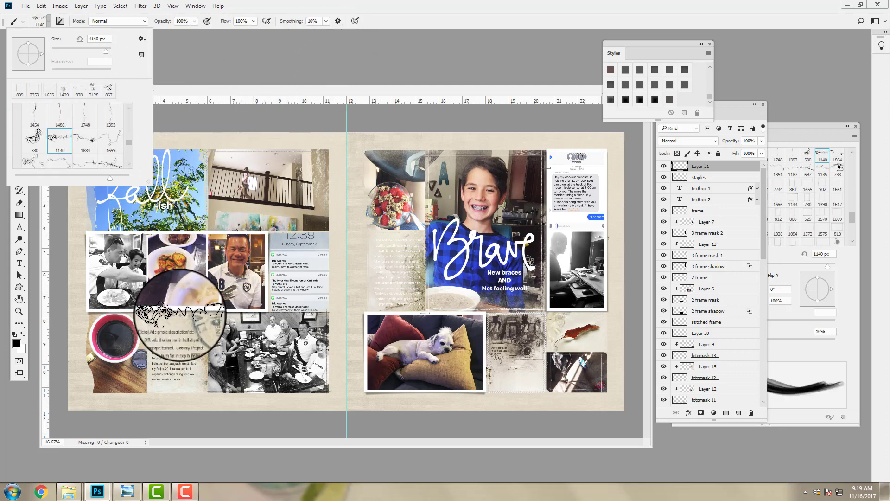
left_click(177, 314)
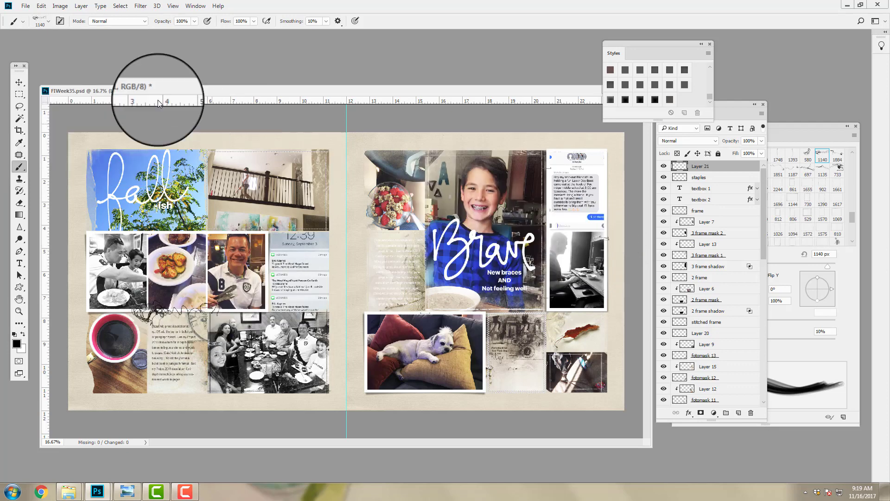
Step: Stamp the vertical 1748 px thread brush in black at the upper left edge of the boy's photo
left_click(46, 19)
left_click(85, 115)
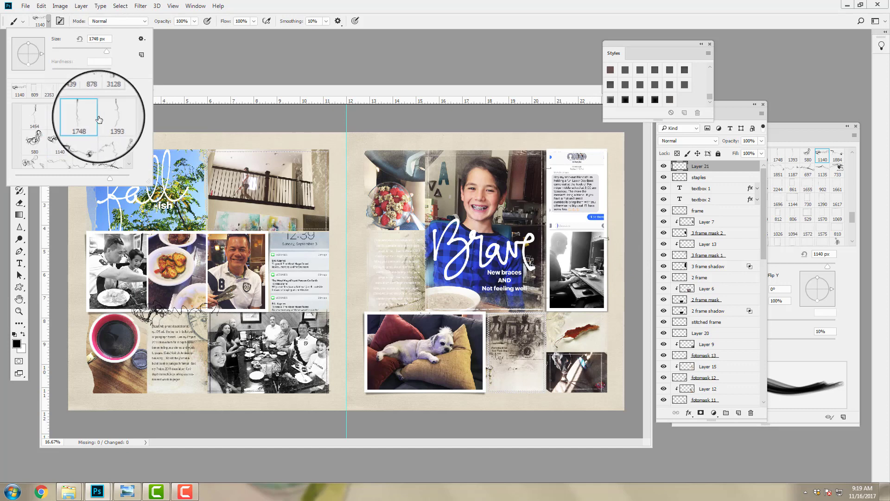
key("Return")
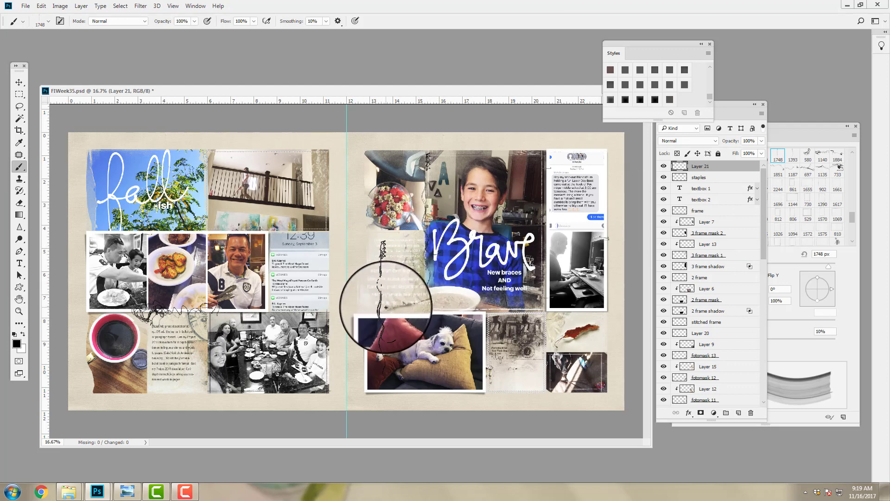
Step: Stamp the horizontal 2217 px thread brush in black along the lower edge of the boy's photo
left_click(49, 21)
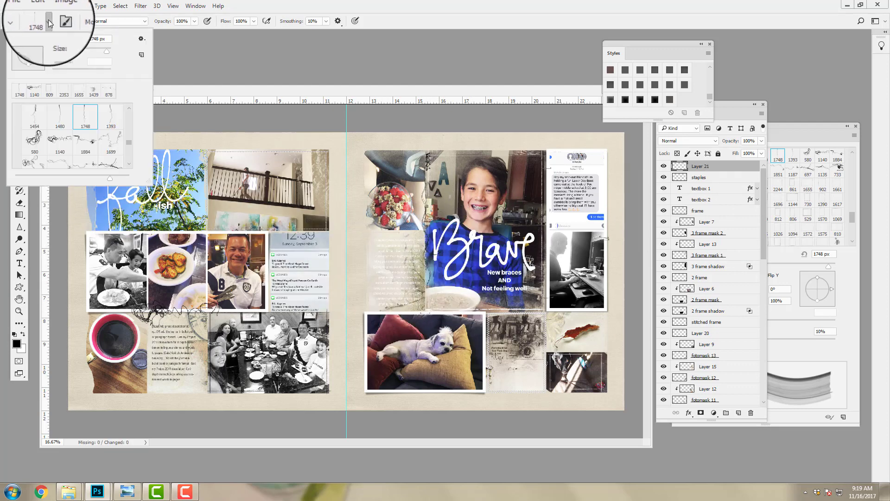
mouse_move(130, 108)
left_mouse_down()
mouse_move(128, 143)
mouse_move(126, 133)
left_mouse_up()
left_click(85, 132)
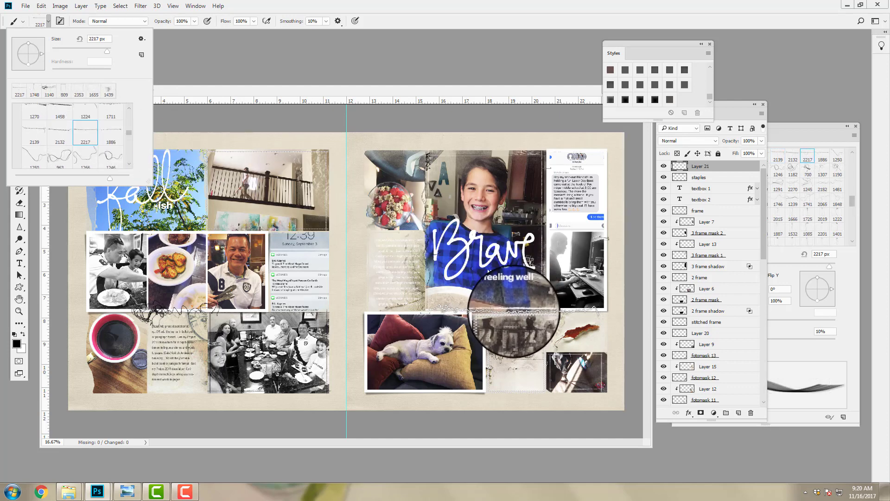
left_click(515, 311)
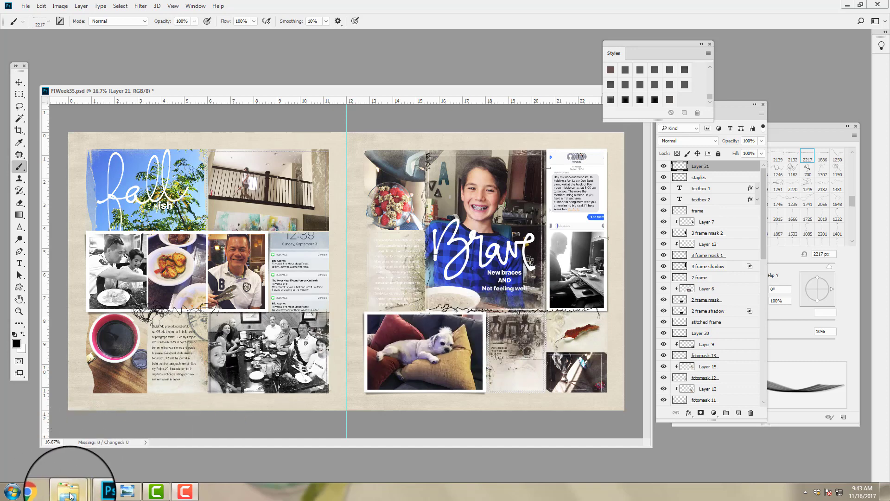
Step: Place AASPN_52WeeksNumberSet2_35.png from the FotoInspired Series 2 Elements folder 52 Weeks NumberSet No 2 into the spread
mouse_move(70, 494)
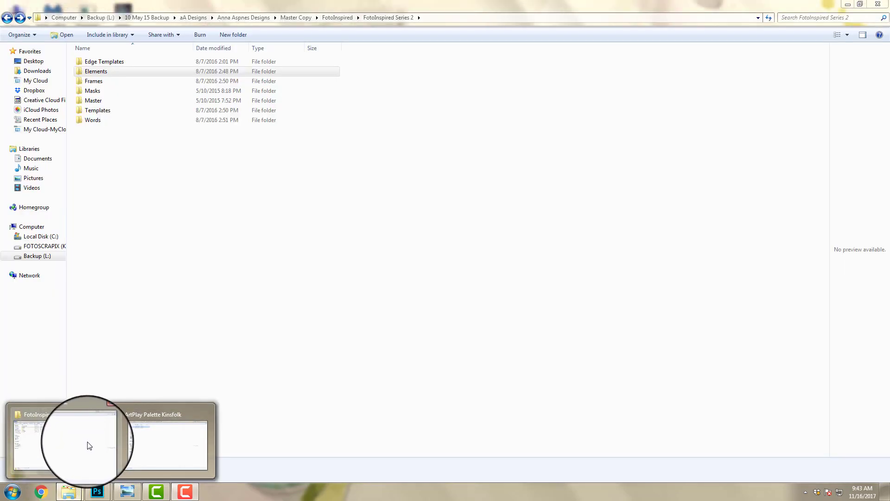
left_click(89, 446)
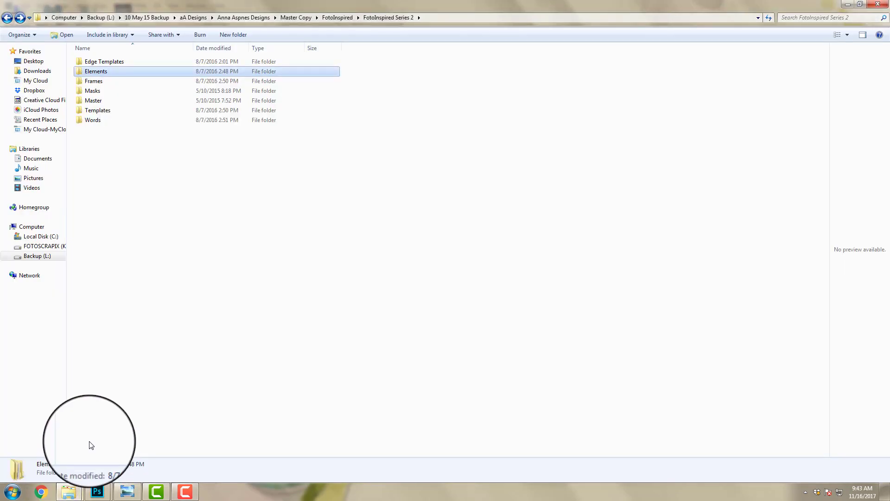
double_click(105, 71)
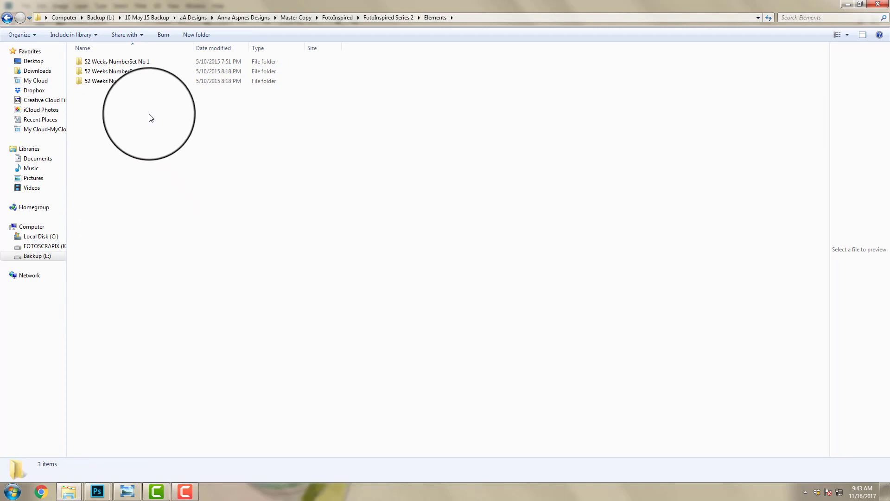
double_click(142, 75)
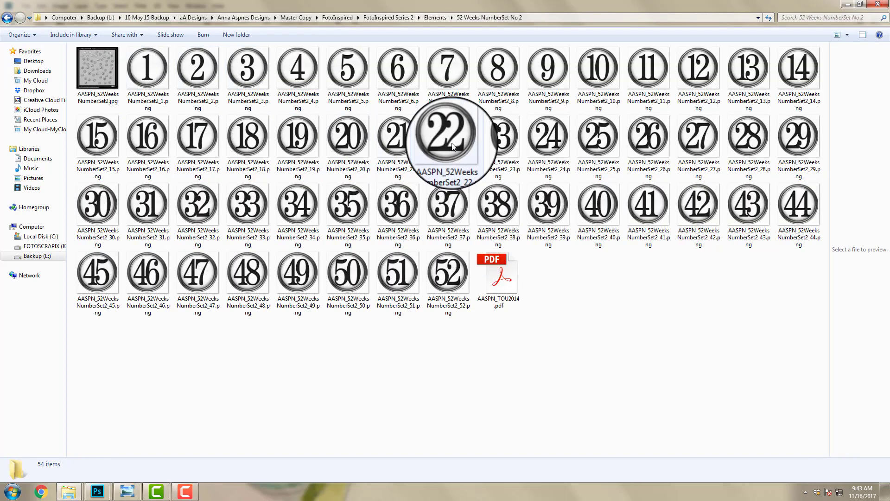
left_click(346, 205)
left_click_drag(307, 263, 425, 246)
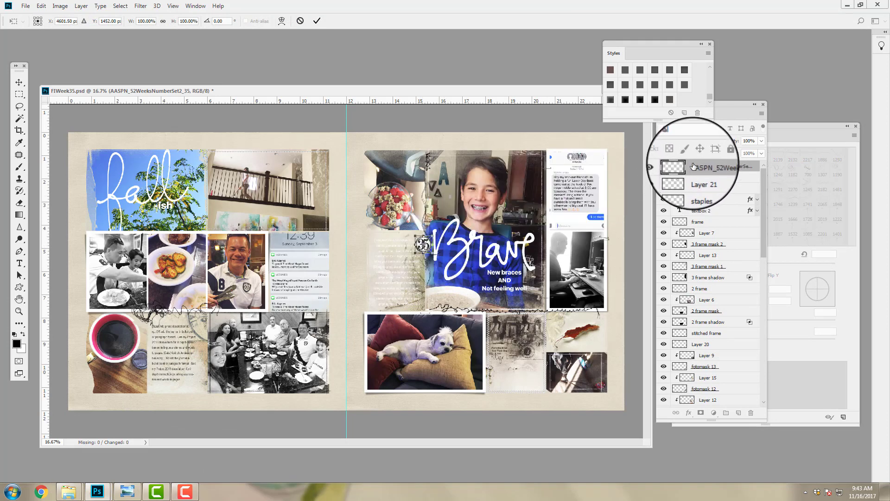
left_click(308, 18)
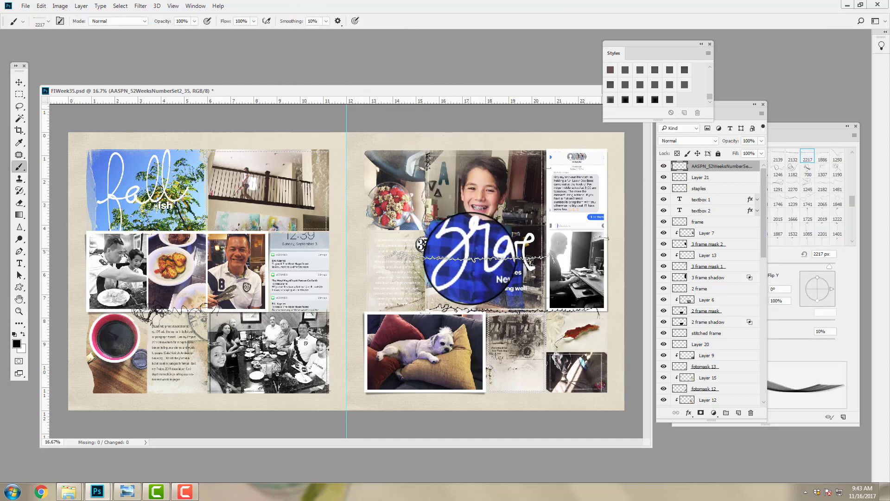
Step: Apply a drop shadow style to the number 35 charm and move it up along the boy's photo's left edge to the berry photo's lower corner
left_click(19, 83)
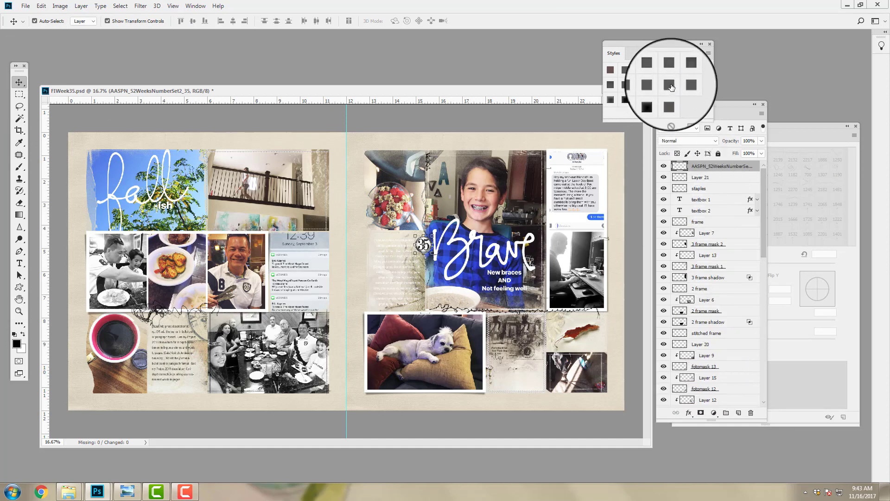
left_click(640, 86)
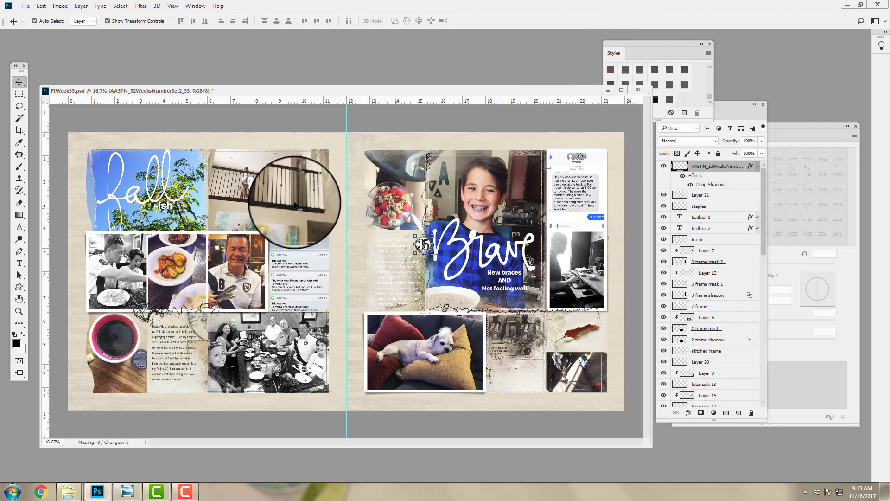
left_click_drag(324, 155, 349, 153)
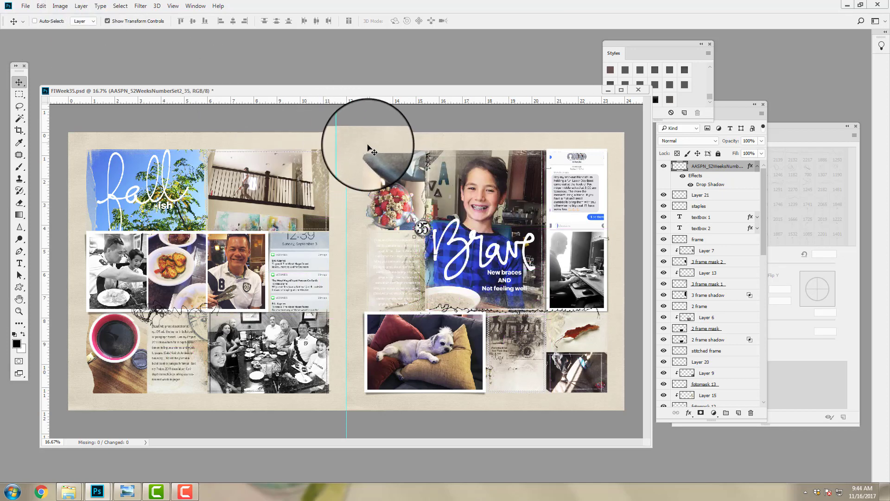
Step: Open the eight loose PNG elements, from Birds through LWWhereLifeBegins, from the ArtPlay Palette Kinsfolk A Elements folder in Photoshop
mouse_move(68, 496)
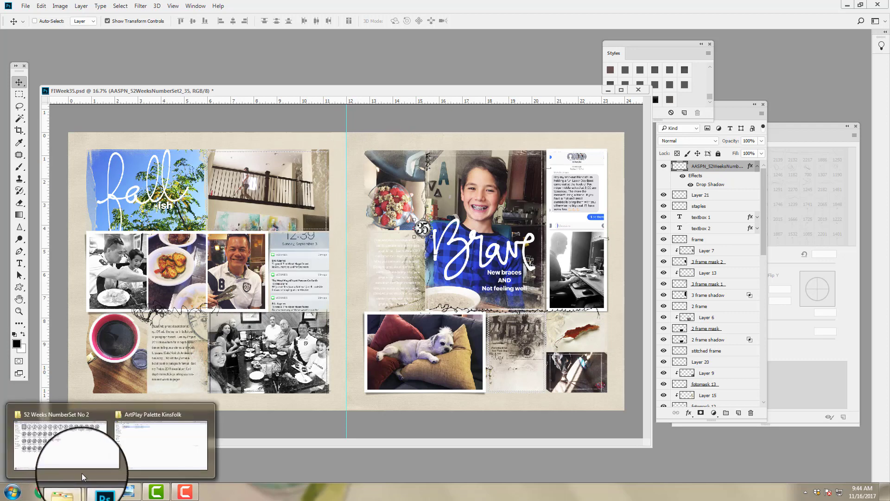
left_click(169, 441)
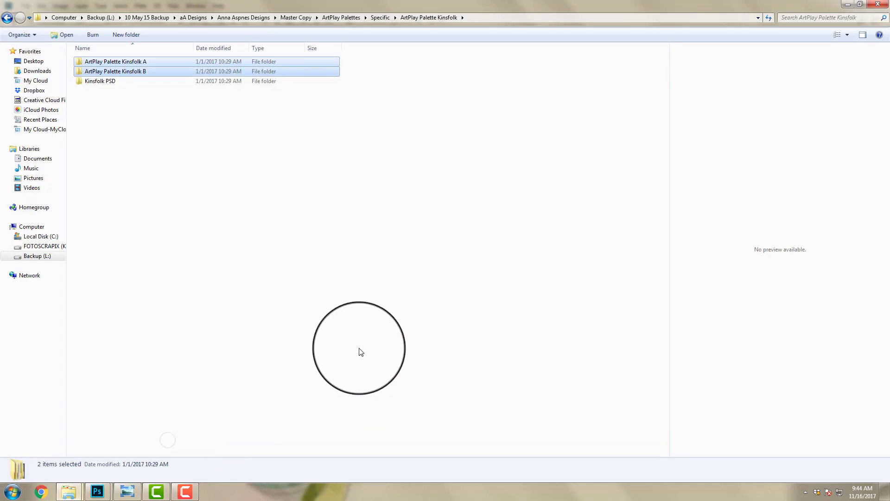
left_click(118, 63)
double_click(116, 62)
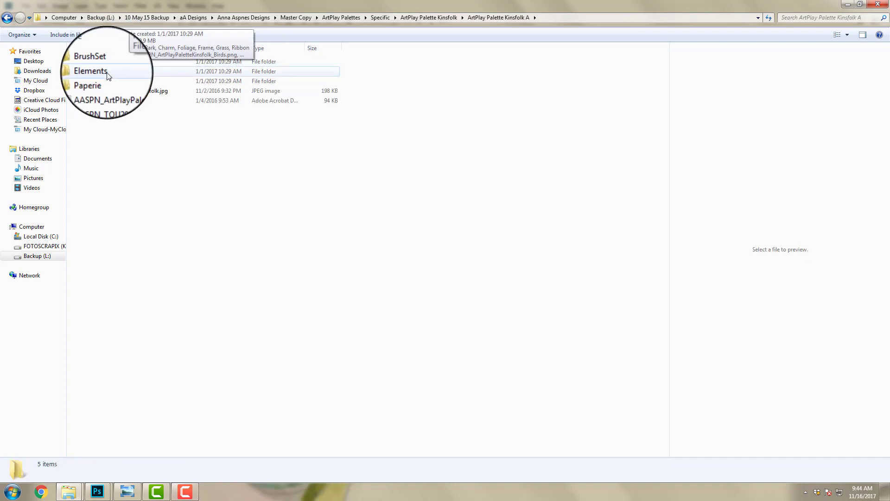
double_click(114, 71)
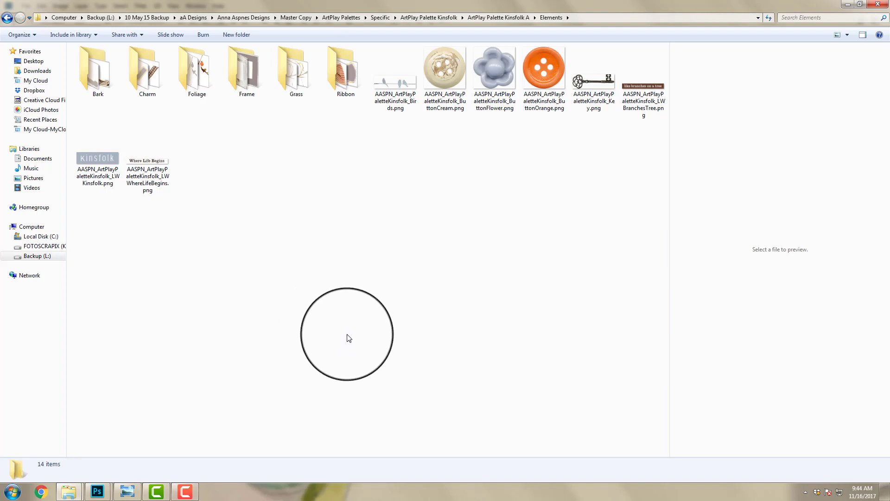
left_click(392, 80)
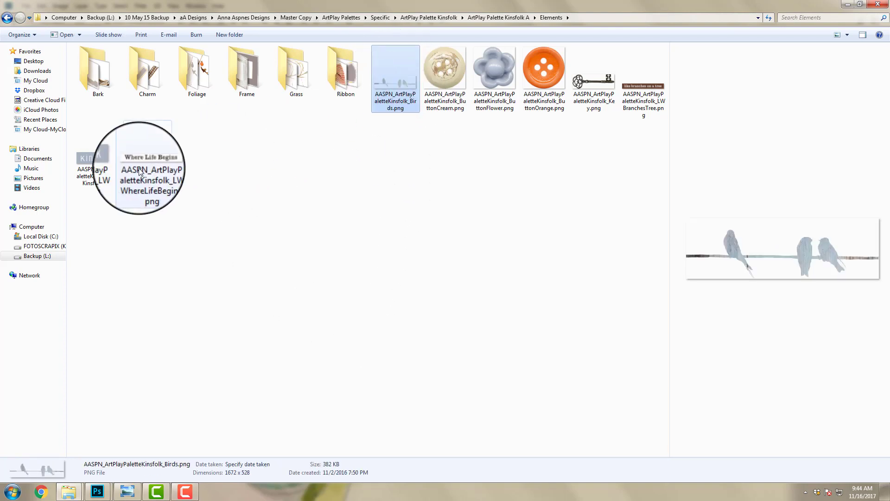
left_click(153, 161, "shift")
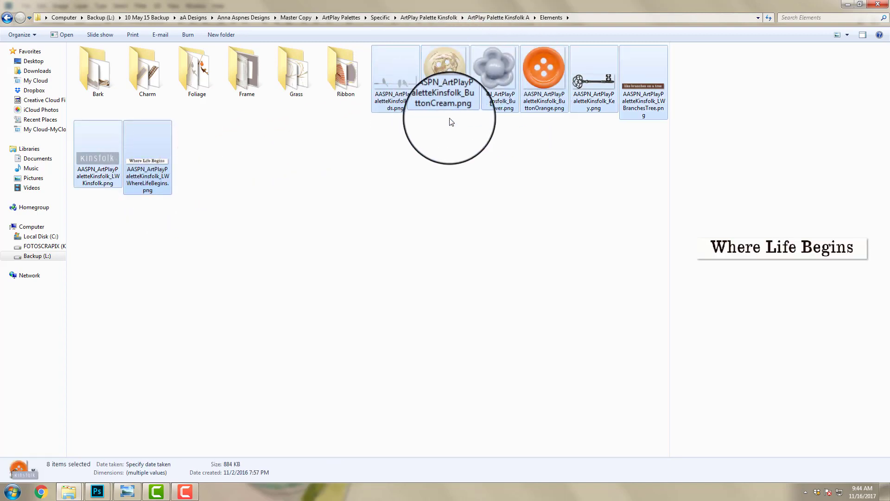
left_click_drag(152, 164, 135, 54)
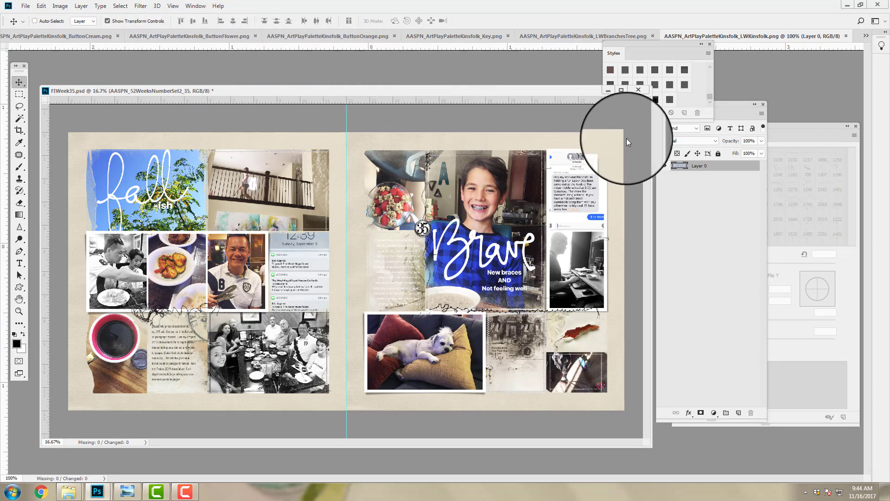
Step: Copy the Kinsfolk word label into the lower right corner of the group dining photo and apply a drop shadow style
left_click_drag(699, 34, 255, 123)
left_click_drag(229, 158, 273, 355)
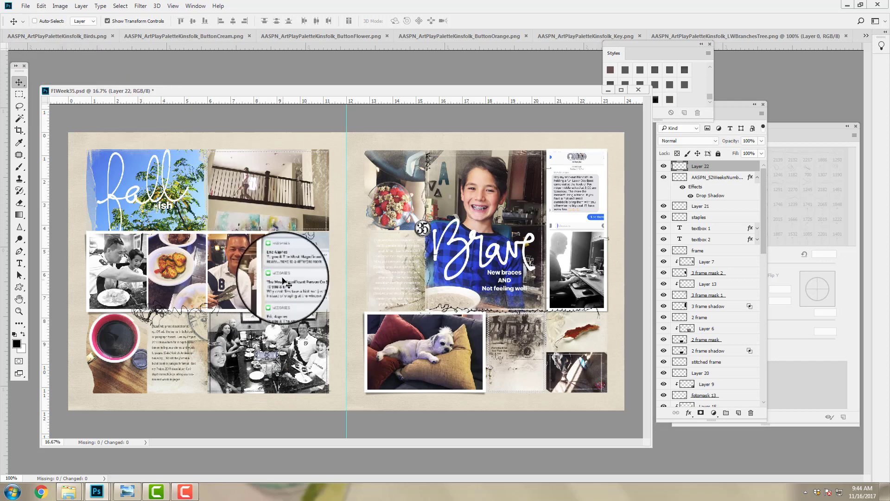
left_click_drag(286, 283, 318, 302)
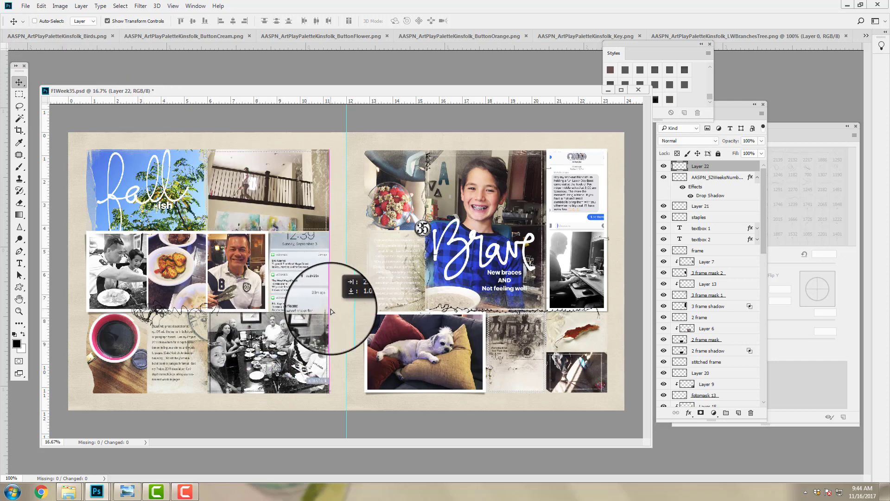
left_click_drag(318, 308, 318, 309)
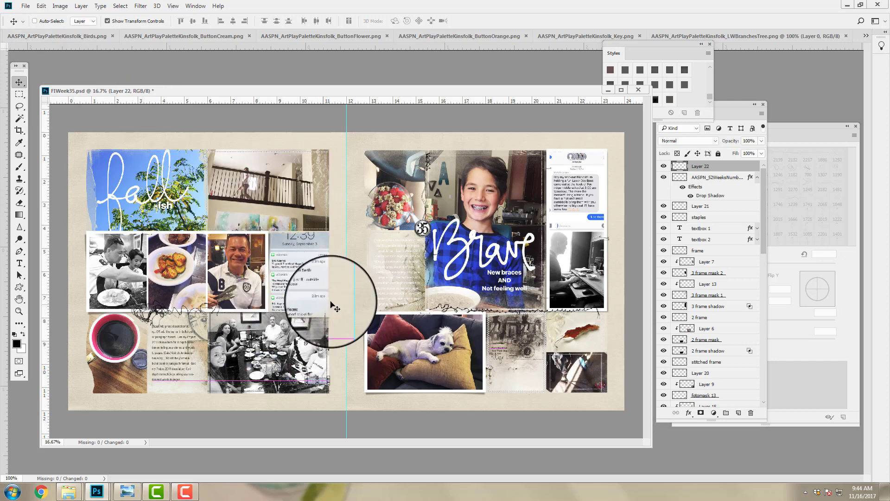
left_click(670, 85)
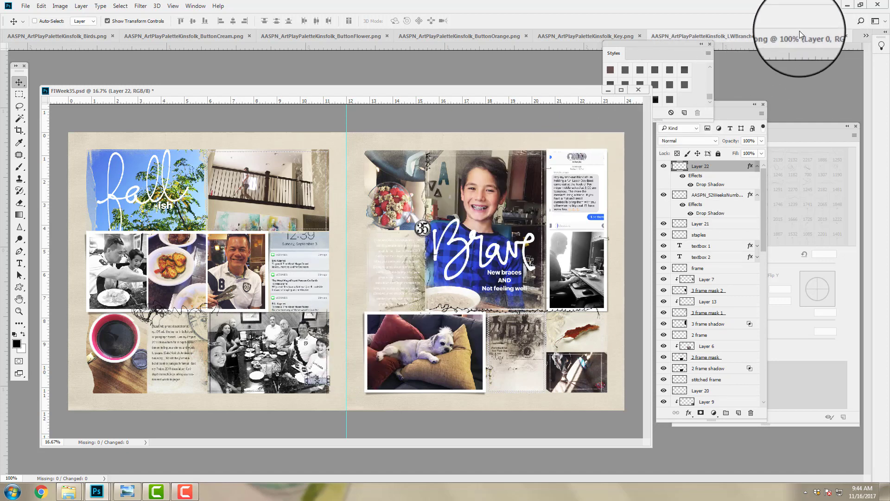
Step: Copy the "like branches on a tree" label into the spread directly above the Kinsfolk label and apply a drop shadow style
left_click_drag(799, 31, 385, 139)
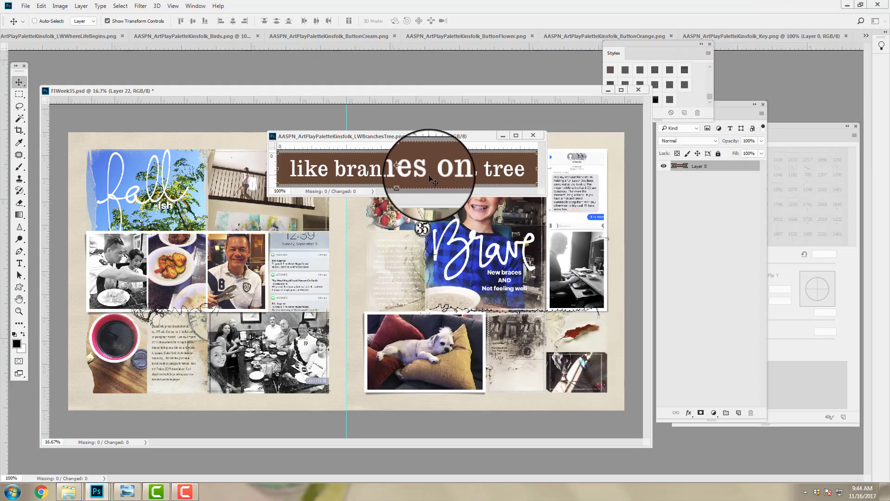
left_click_drag(428, 175, 333, 365)
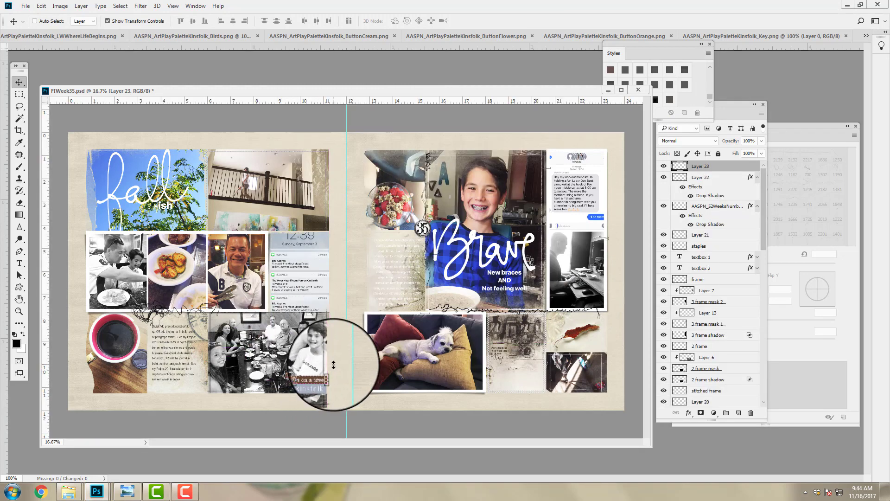
left_click(669, 85)
Step: Copy the key element onto the seam between the boy's photo and the dog photo and apply a drop shadow style
left_click_drag(746, 35, 376, 138)
left_click_drag(409, 204, 471, 312)
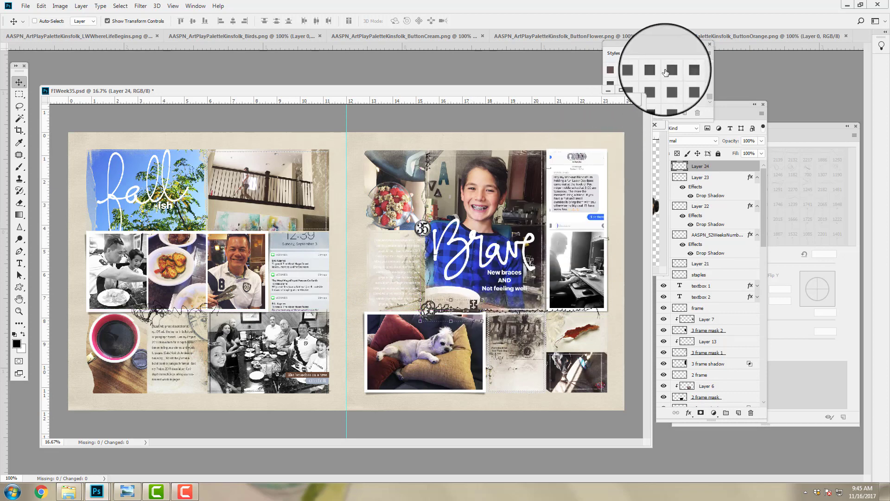
left_click(640, 70)
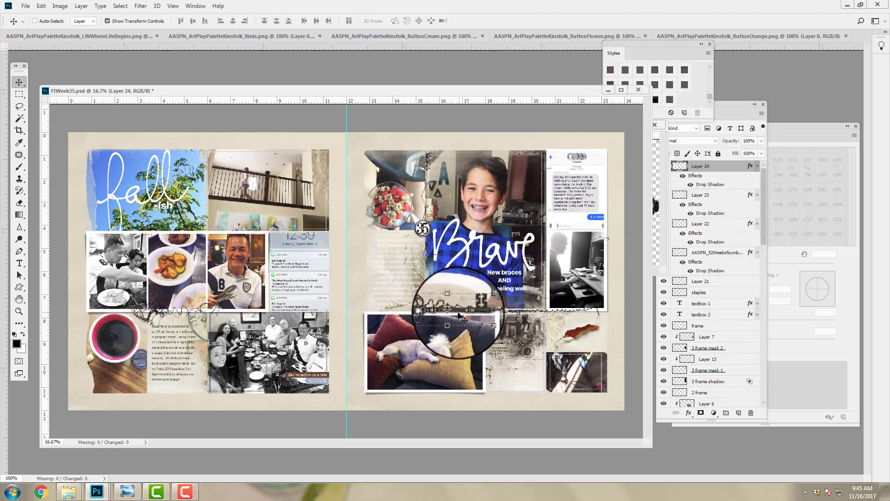
Step: Copy the orange button into the spread and recolor it red using Hue/Saturation with Hue -31 and slightly reduced saturation
left_click_drag(732, 35, 557, 125)
left_click_drag(474, 193, 236, 226)
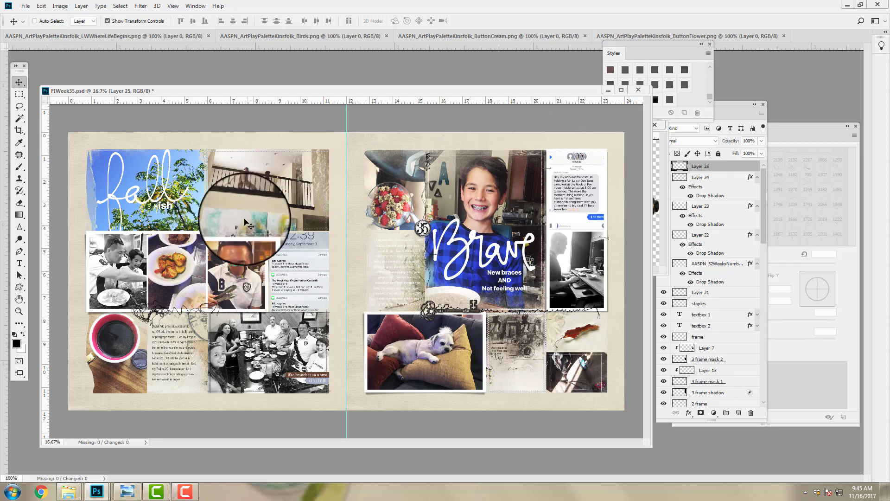
left_click(60, 6)
mouse_move(76, 34)
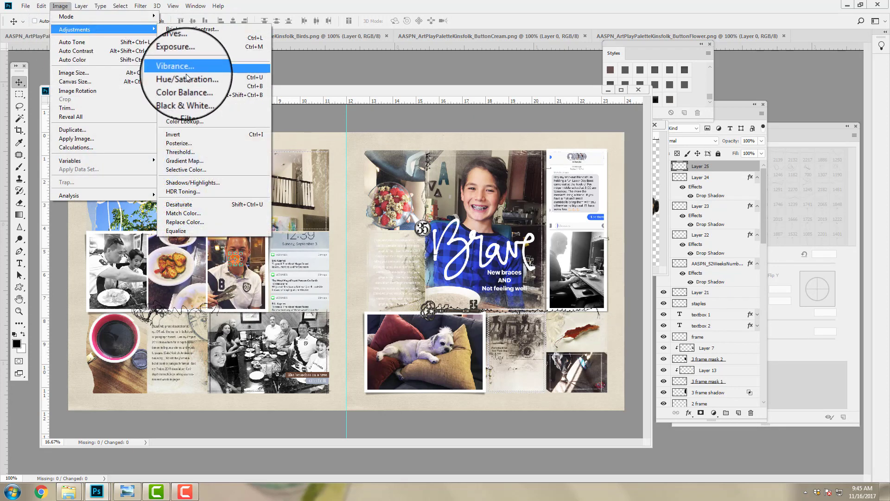
left_click(190, 77)
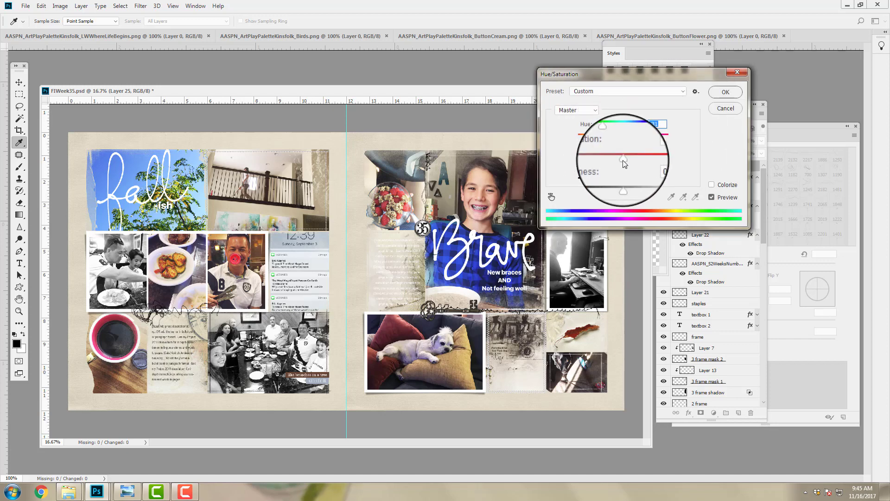
left_click_drag(623, 160, 620, 160)
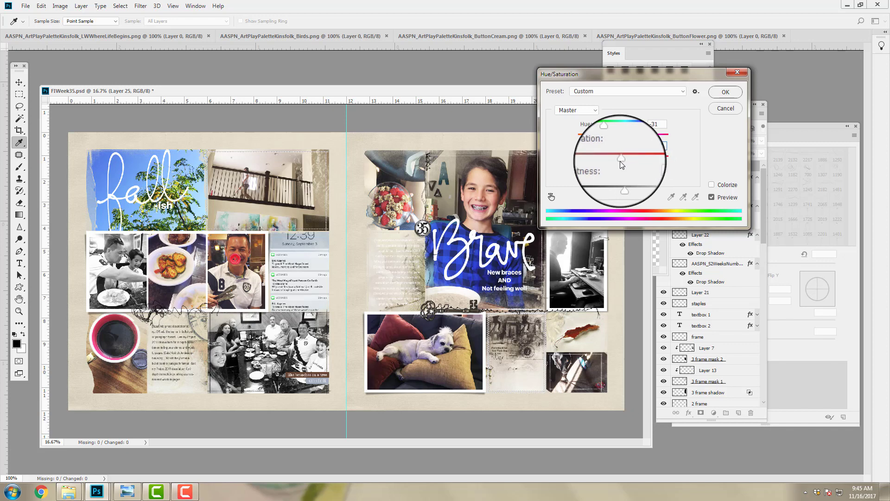
left_click(724, 97)
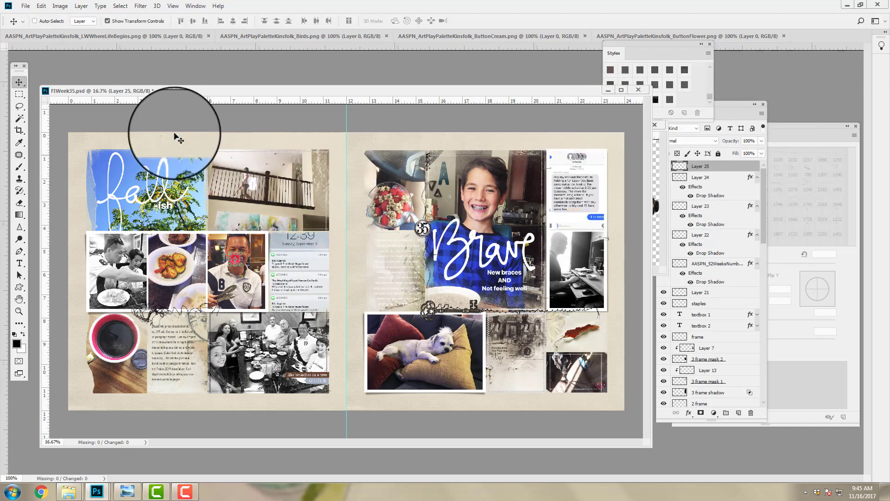
Step: Move the red button to the upper left corner of the group dining photo and give it a drop shadow style
left_click_drag(229, 171, 170, 138)
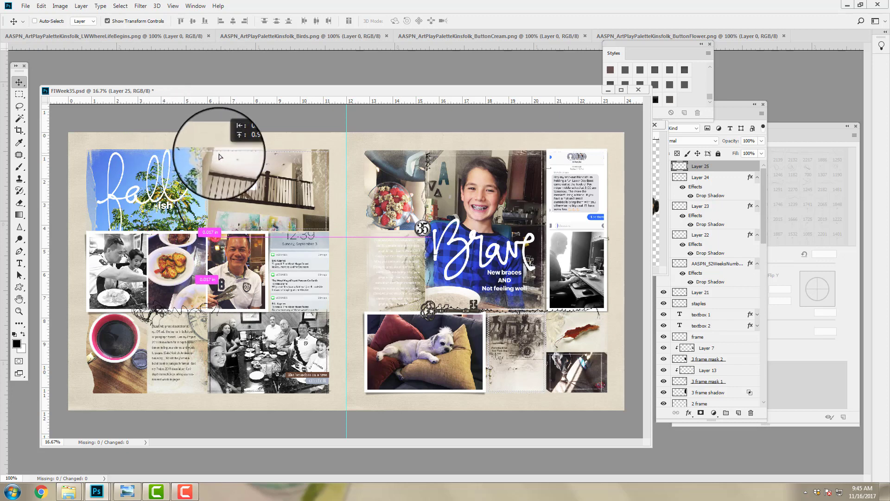
left_click_drag(219, 156, 210, 227)
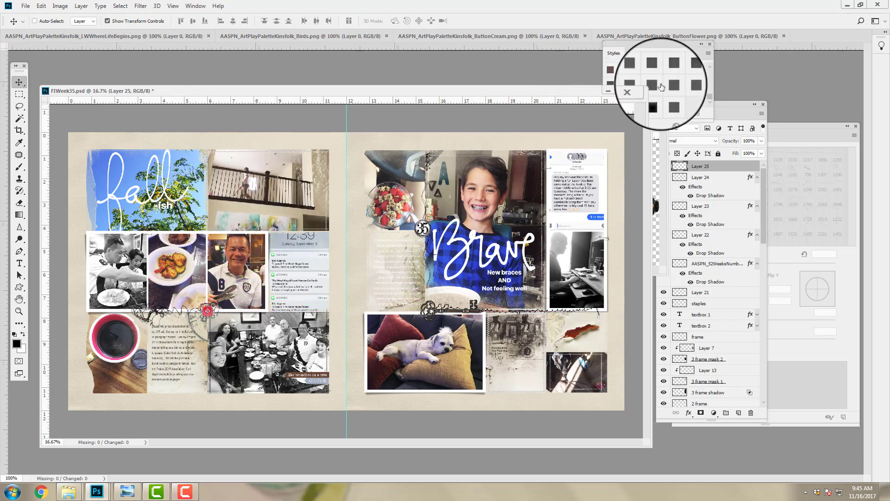
Step: Copy the blue flower button into the spread just below the red button and apply a drop shadow style
left_click(630, 35)
left_click_drag(594, 52, 316, 107)
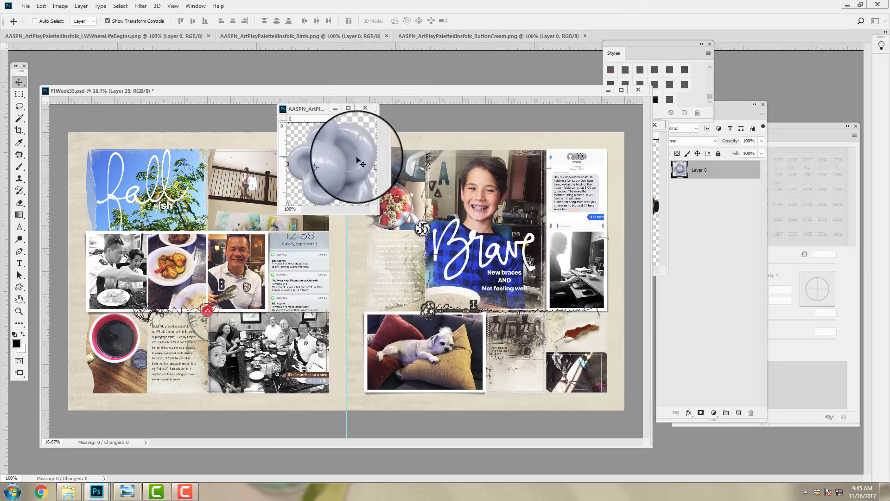
left_click_drag(348, 149, 221, 321)
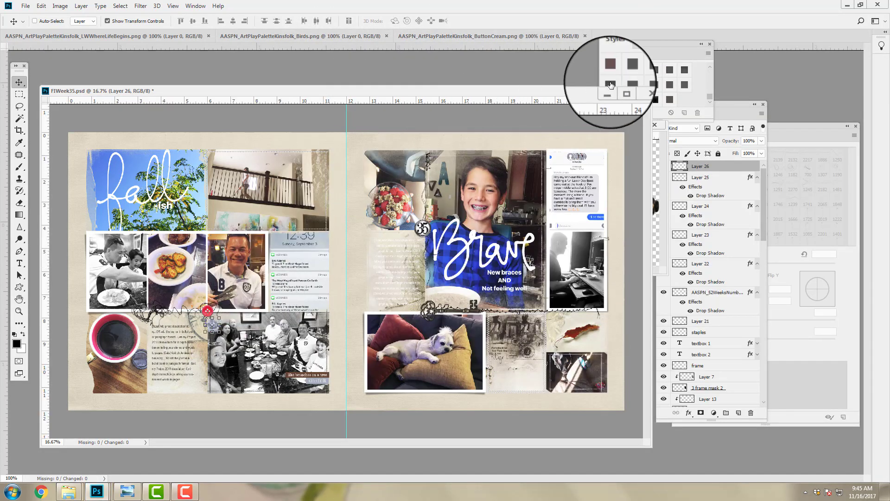
left_click(660, 85)
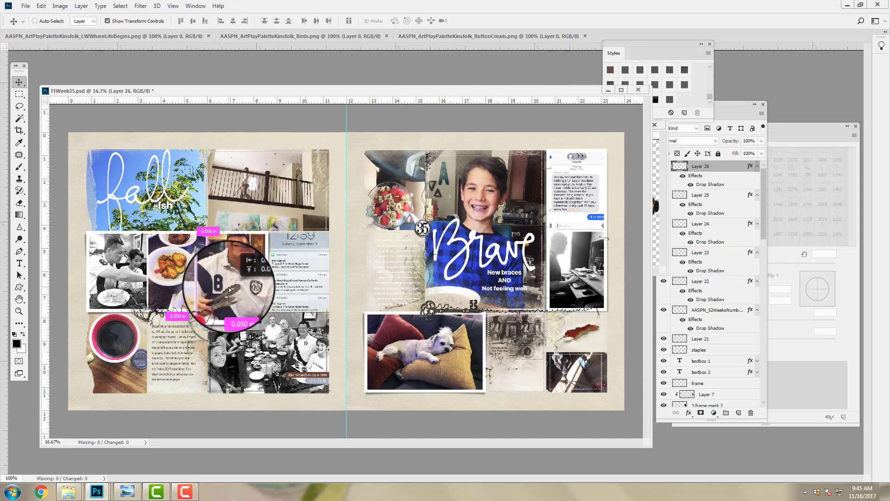
Step: Copy the cream button into the spread just below the blue flower button and apply a drop shadow style
left_click_drag(556, 41, 227, 135)
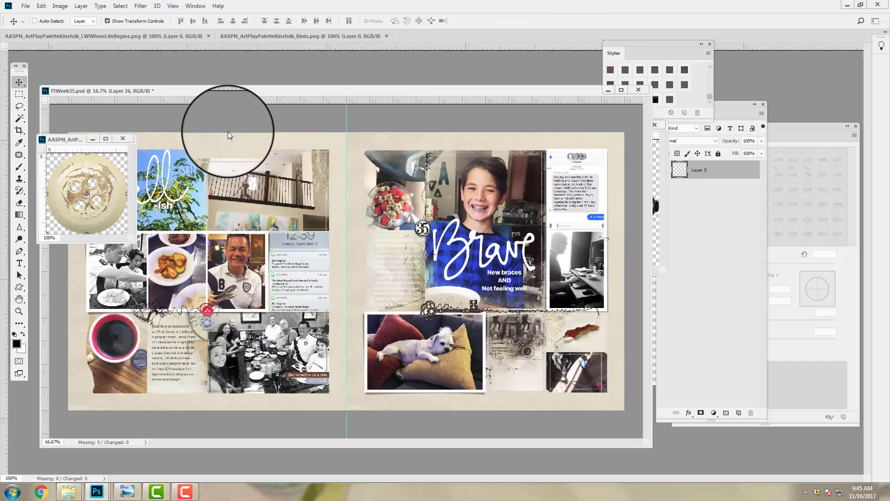
left_click_drag(73, 193, 209, 342)
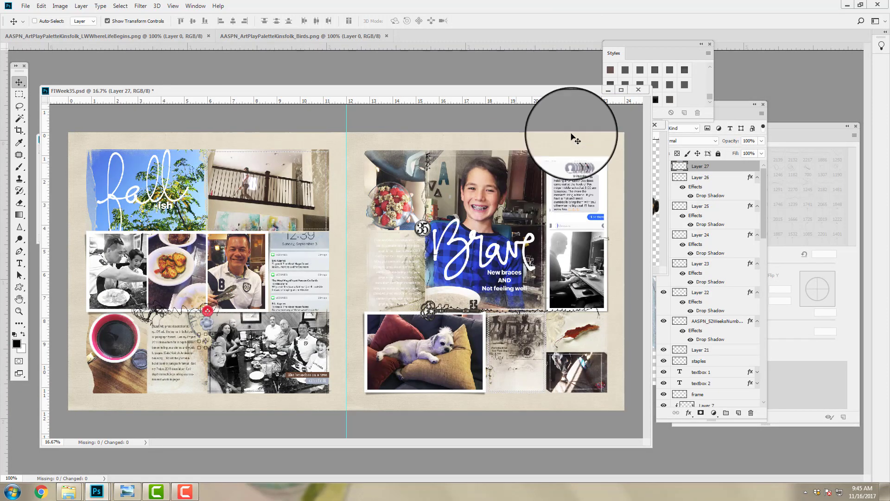
left_click(669, 84)
Step: Copy the birds onto the seam above the dog photo, apply a drop shadow style and place their layer just below Layer 21
left_click_drag(233, 220, 755, 210)
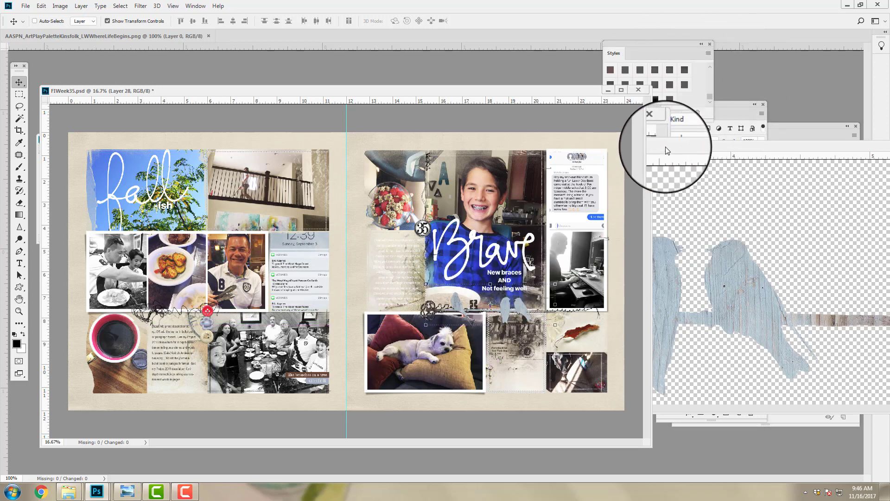
left_click_drag(665, 147, 413, 257)
left_click(693, 251)
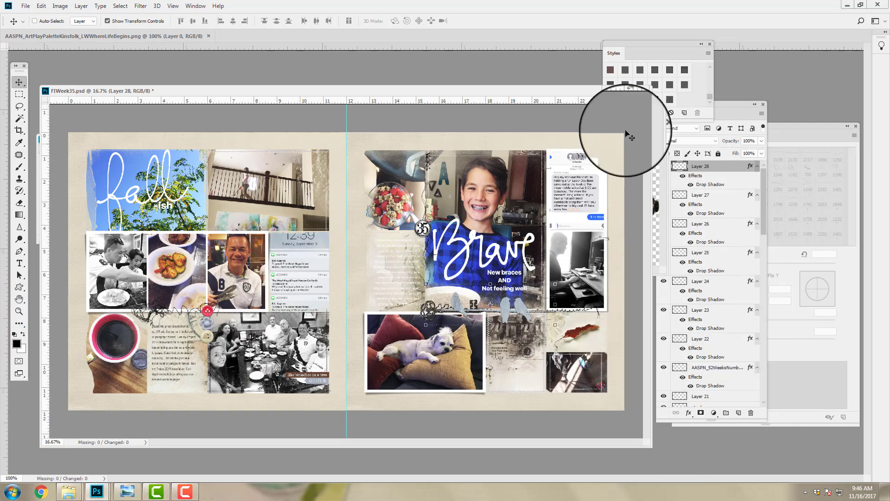
left_click_drag(719, 166, 690, 343)
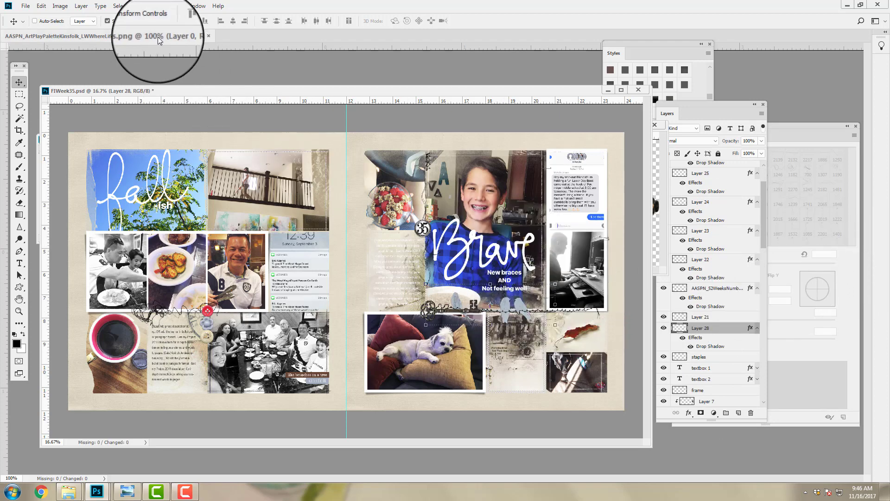
Step: Copy the "Where Life Begins" label onto the lower right corner of the dog photo and apply a drop shadow style
left_click_drag(158, 37, 144, 135)
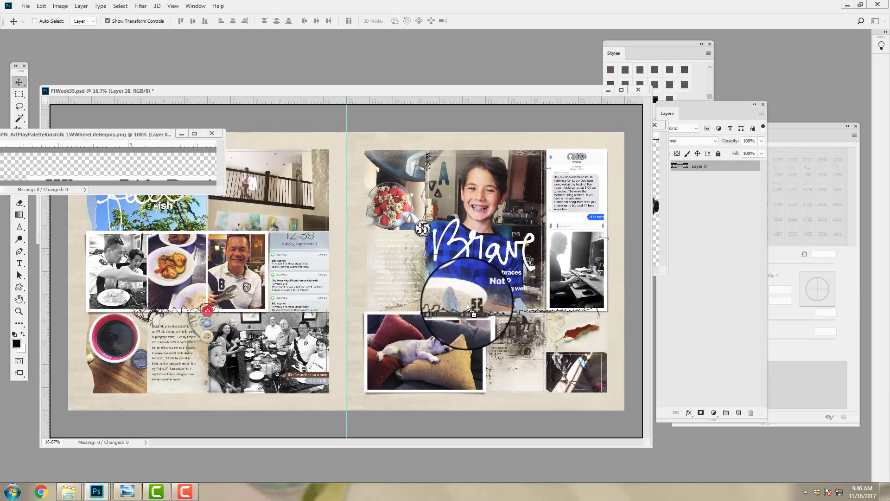
left_click_drag(468, 308, 476, 379)
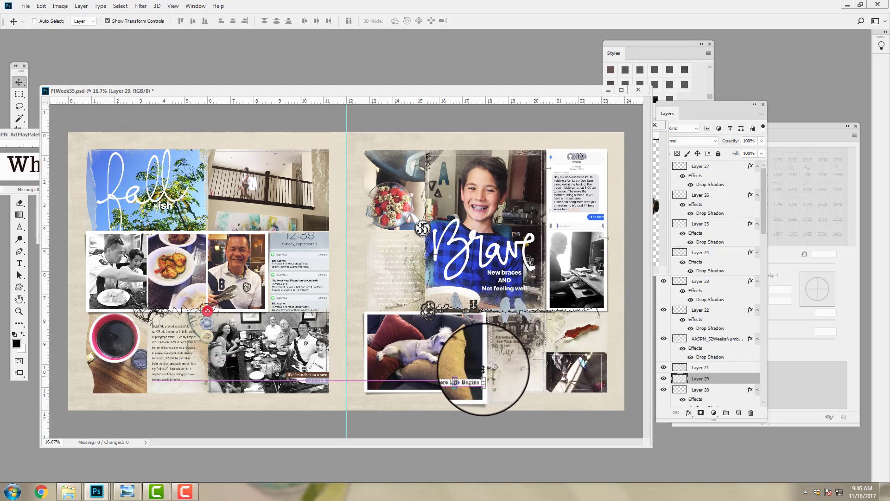
left_click(688, 84)
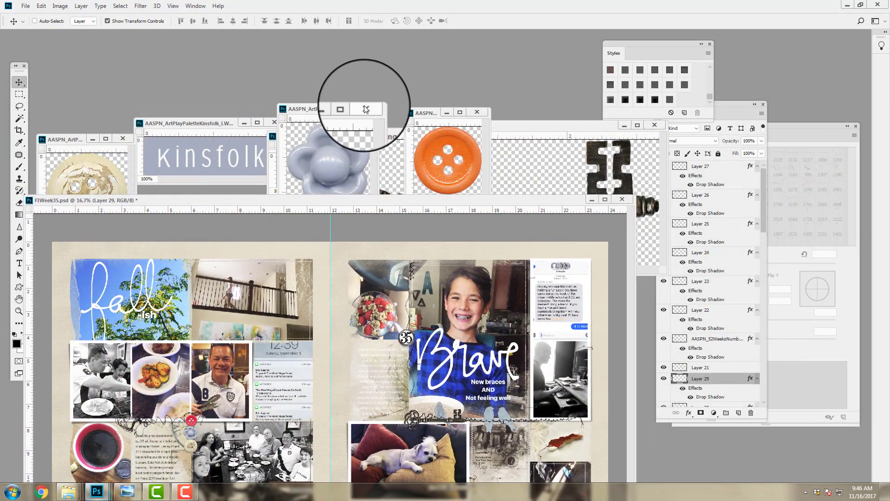
Step: Close the leftover Kinsfolk element documents and make the spread's topmost layer, Layer 27, active
left_click(366, 108)
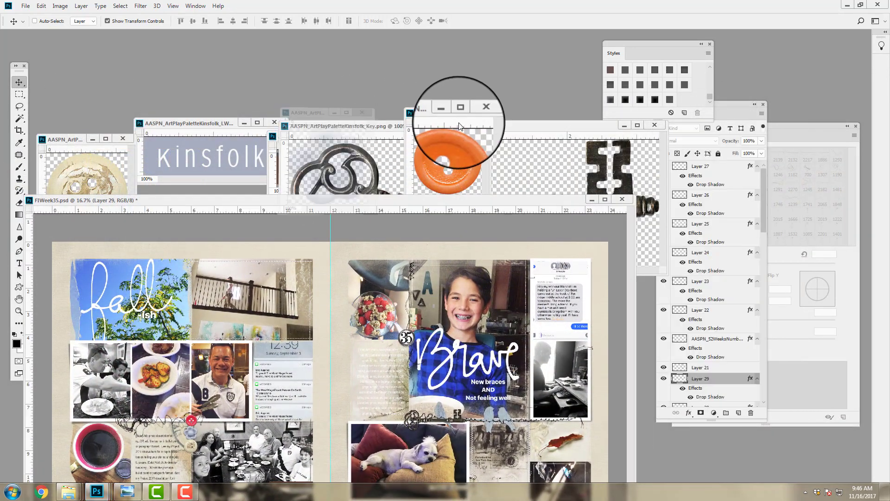
left_click(477, 112)
left_click_drag(502, 125, 353, 125)
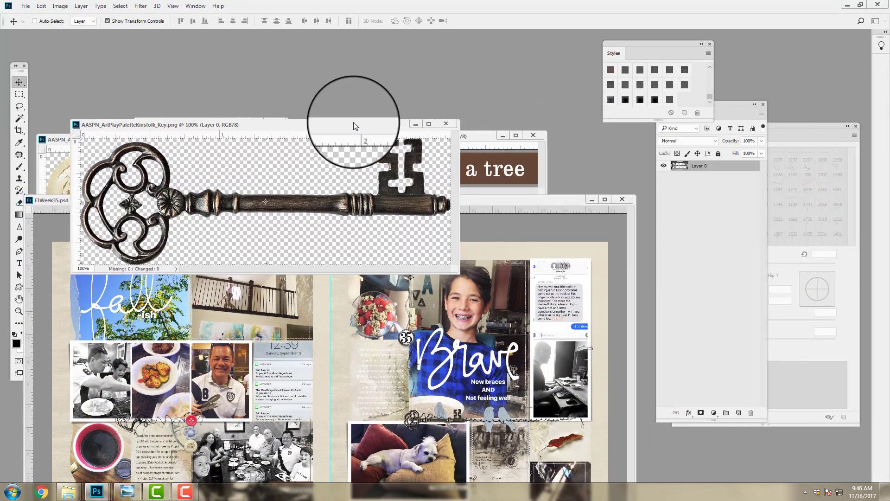
left_click(446, 123)
left_click(533, 134)
left_click(281, 123)
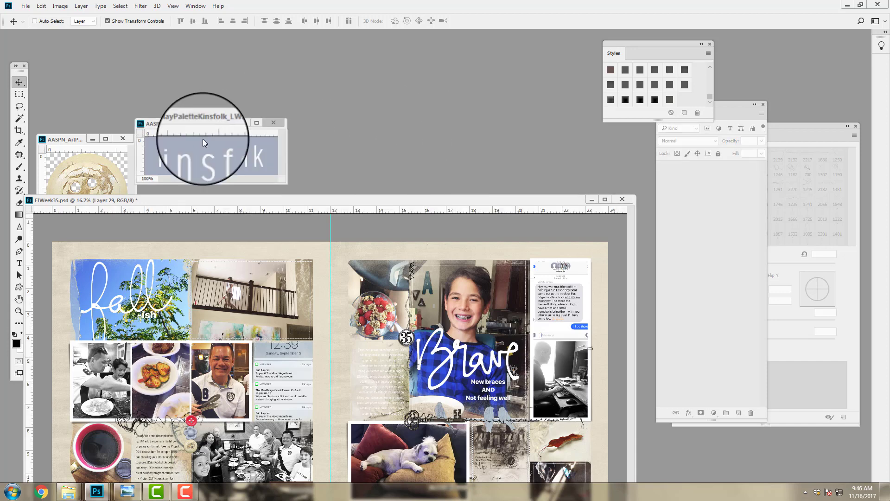
left_click(122, 138)
left_click_drag(216, 200, 258, 137)
left_click_drag(267, 93, 238, 74)
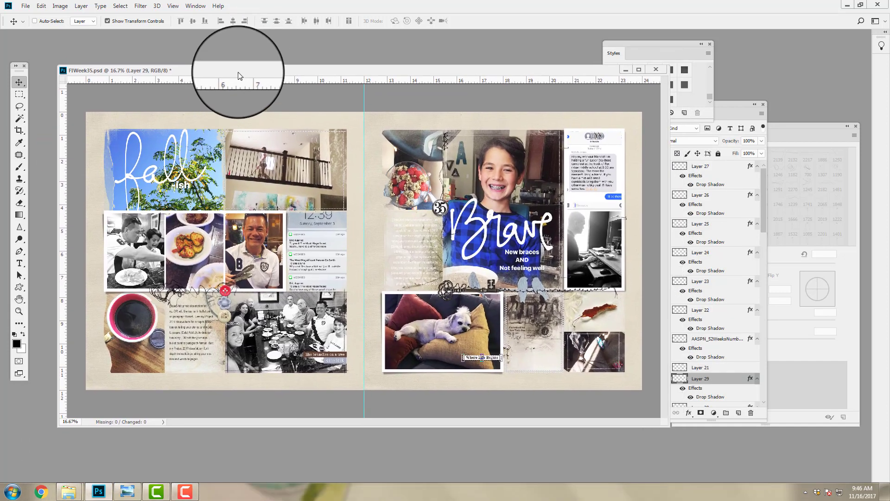
left_click(735, 165)
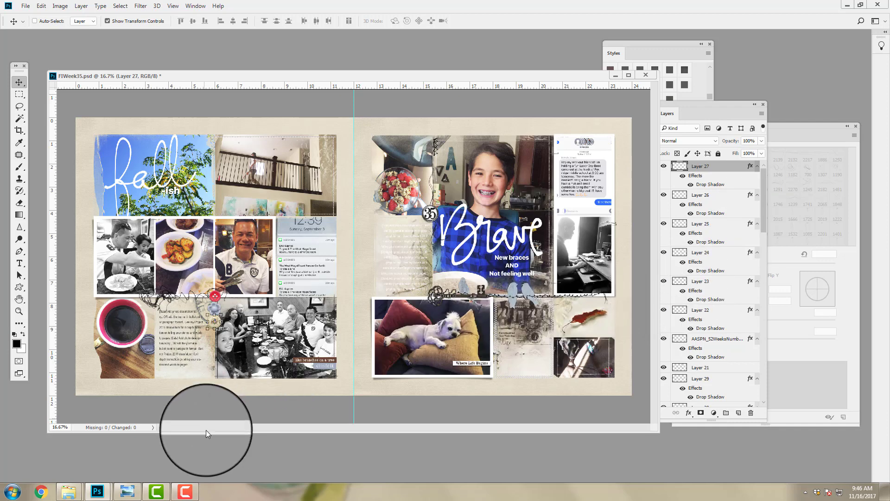
Step: Try placing AASPN_ArtPlayPaletteKinsfolk_Foliage.png over the sky and staircase photos, and delete its layer
mouse_move(69, 496)
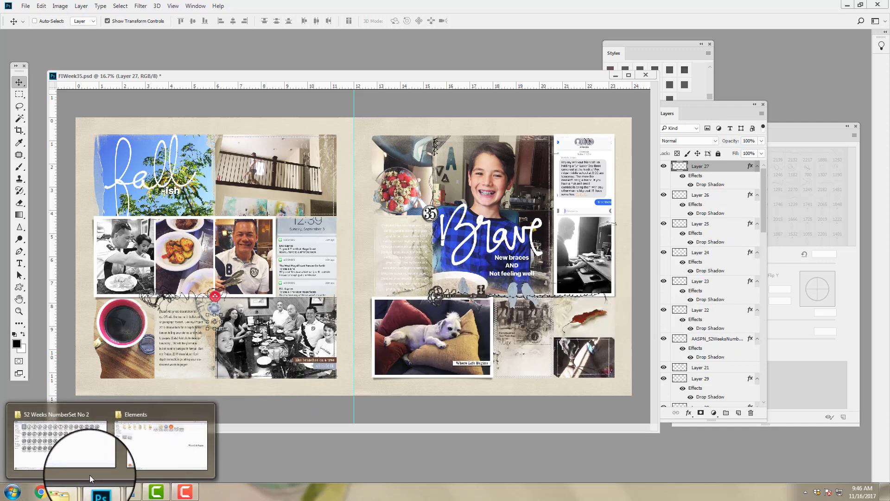
left_click(127, 452)
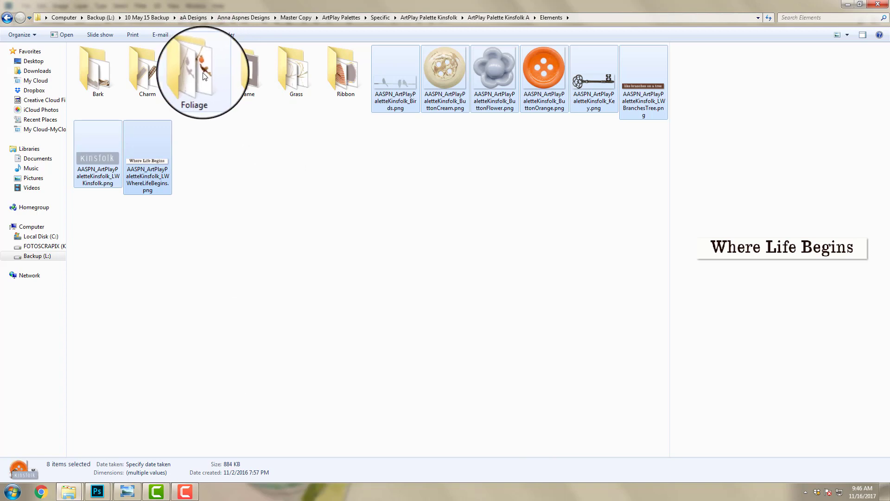
double_click(191, 78)
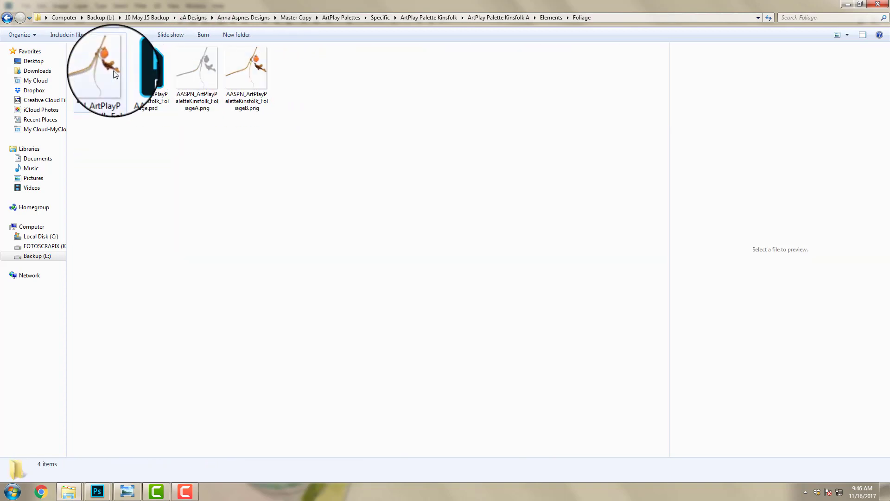
left_click_drag(98, 70, 211, 172)
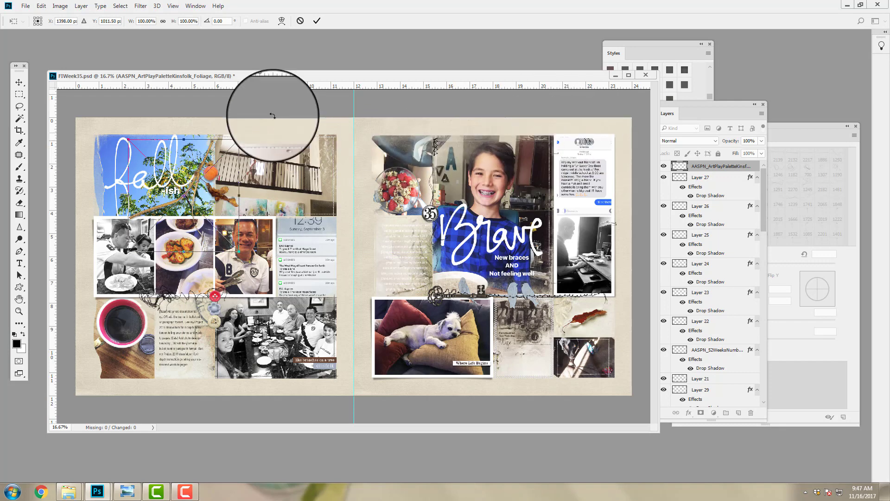
left_click(317, 21)
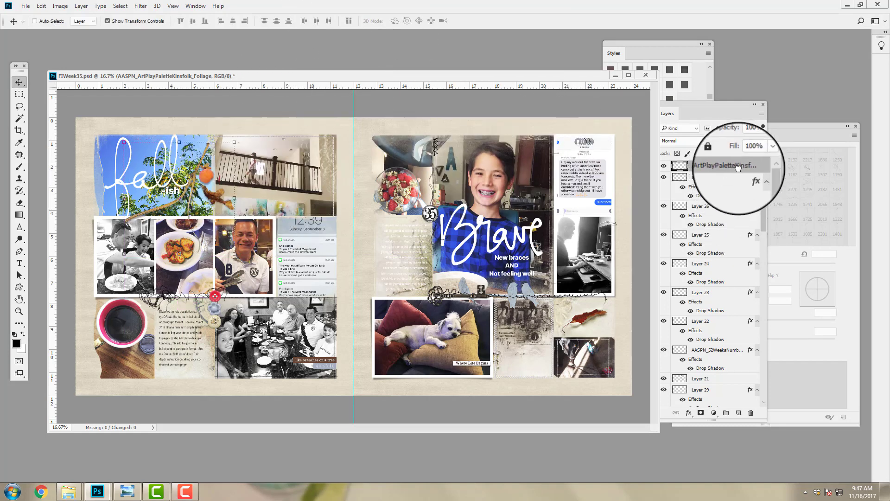
left_click_drag(720, 166, 752, 414)
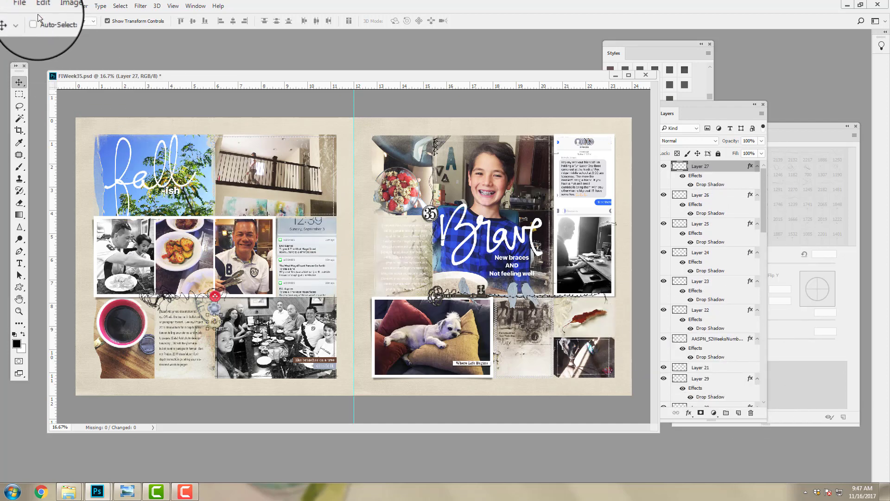
Step: Place AASPN_ArtPlayPaletteKinsfolk_Grass.png from the Grass folder over the black-and-white photo beside the Brave portrait
mouse_move(71, 489)
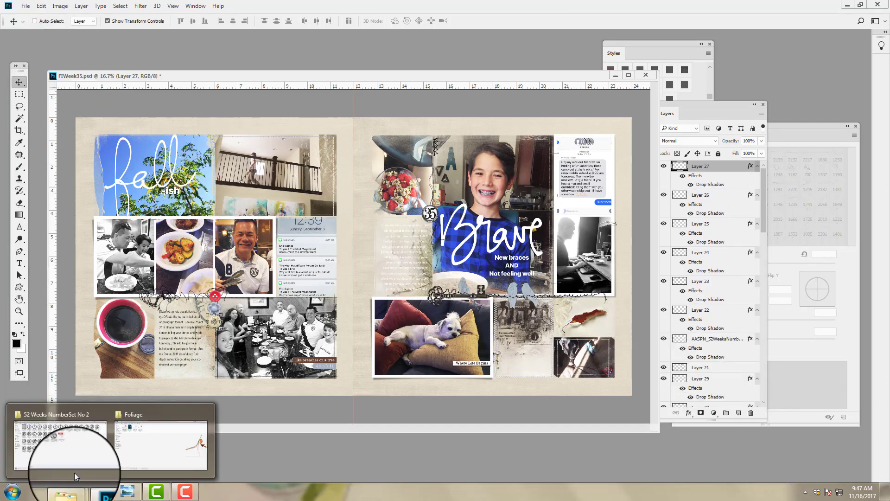
left_click(147, 442)
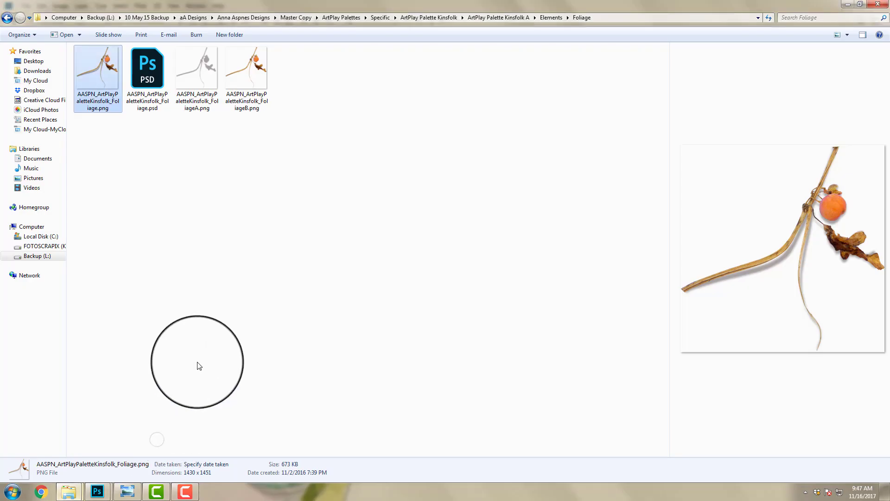
left_click(551, 17)
left_click(297, 83)
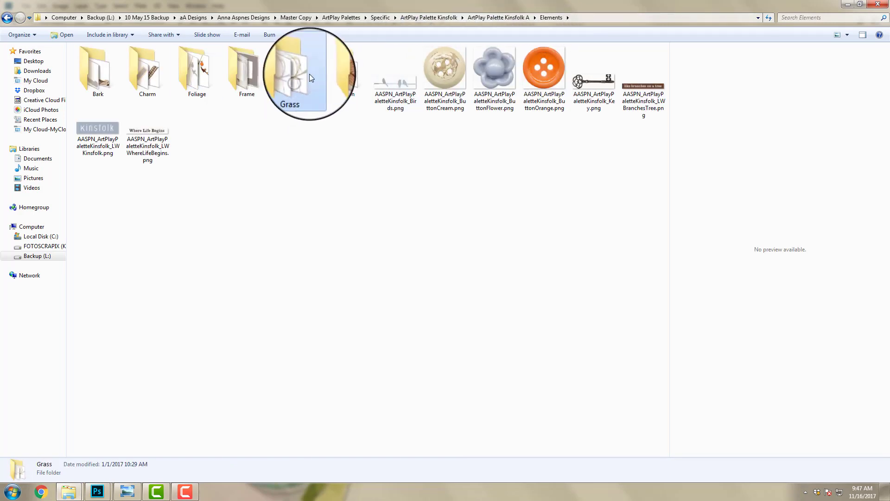
double_click(299, 79)
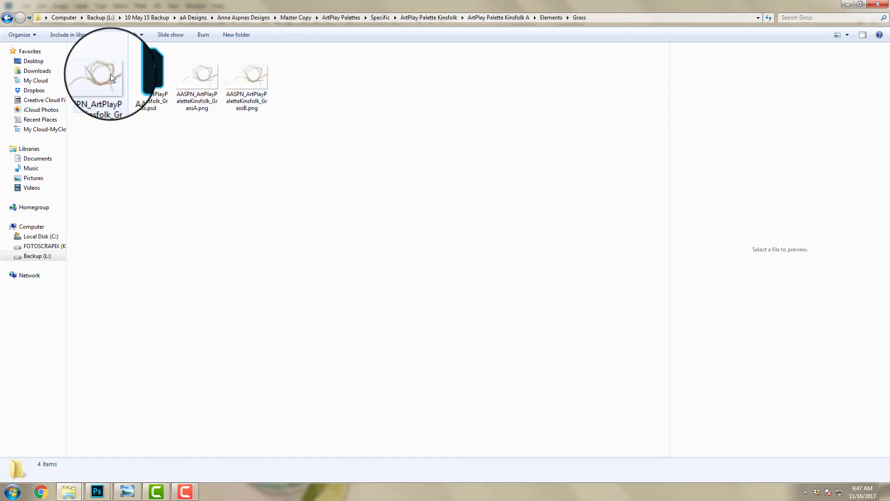
left_click_drag(107, 77, 579, 268)
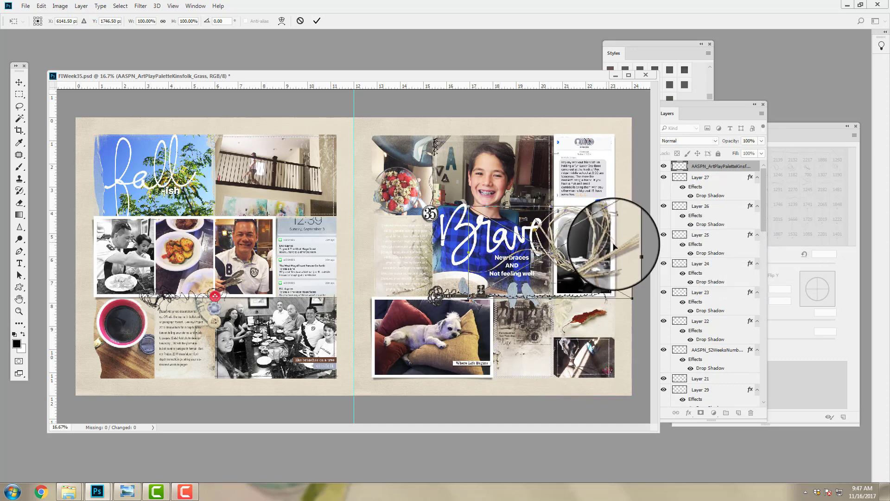
key("Return")
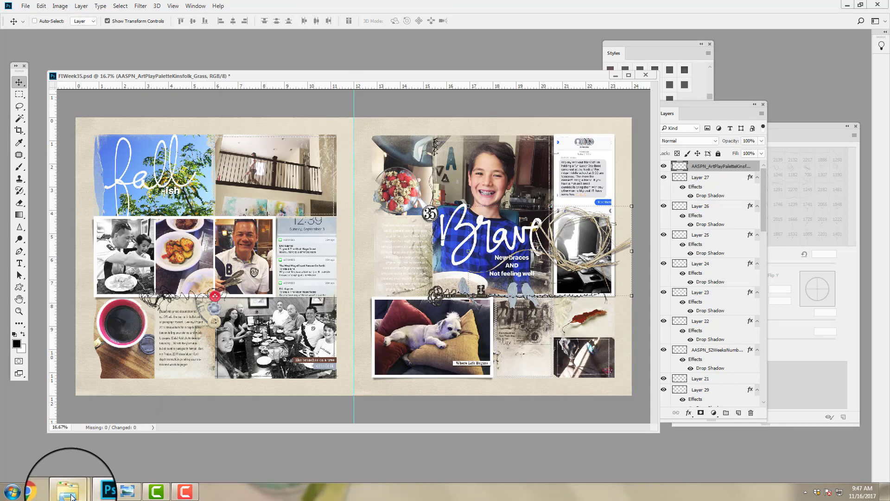
Step: Place AASPN_ArtPlayPaletteKinsfolk_Charm.png from the Charm folder just above the red button, between the food photo and the man's portrait
left_click(159, 417)
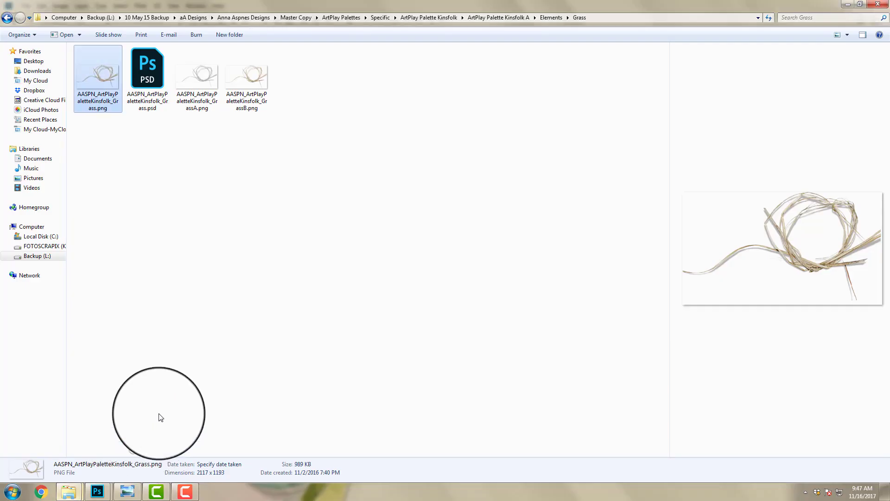
left_click(551, 17)
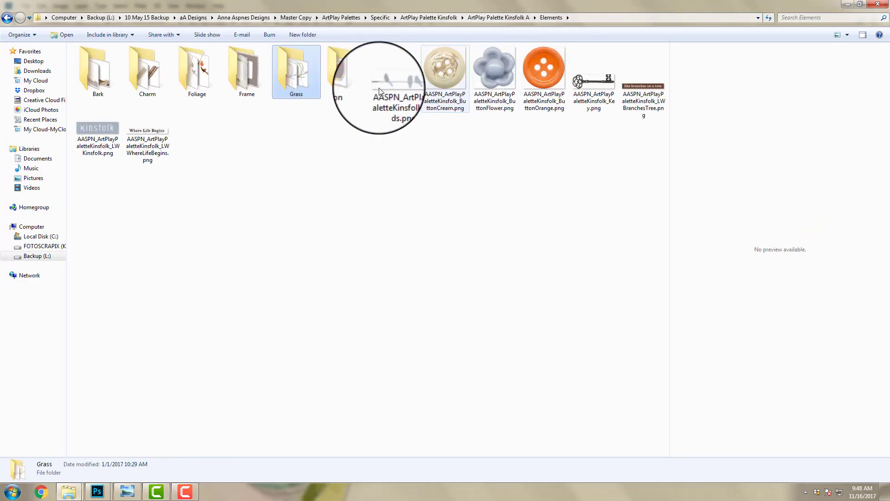
double_click(146, 83)
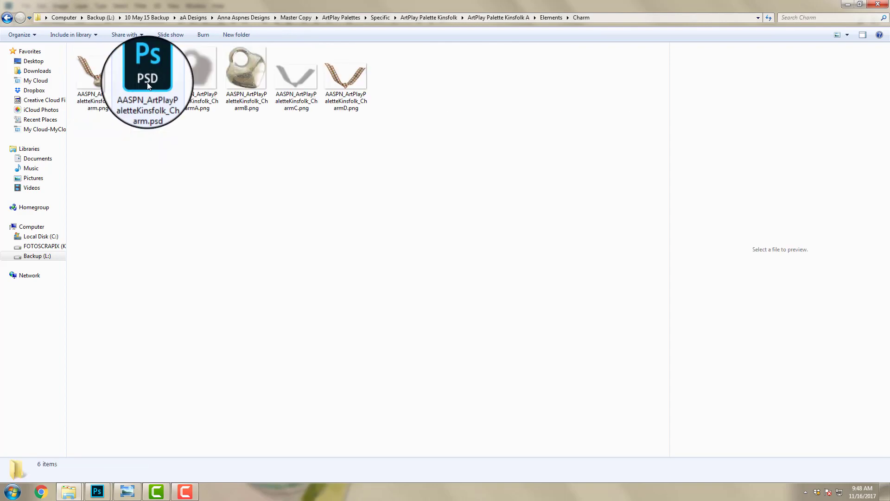
left_click(104, 95)
left_click_drag(107, 119, 577, 263)
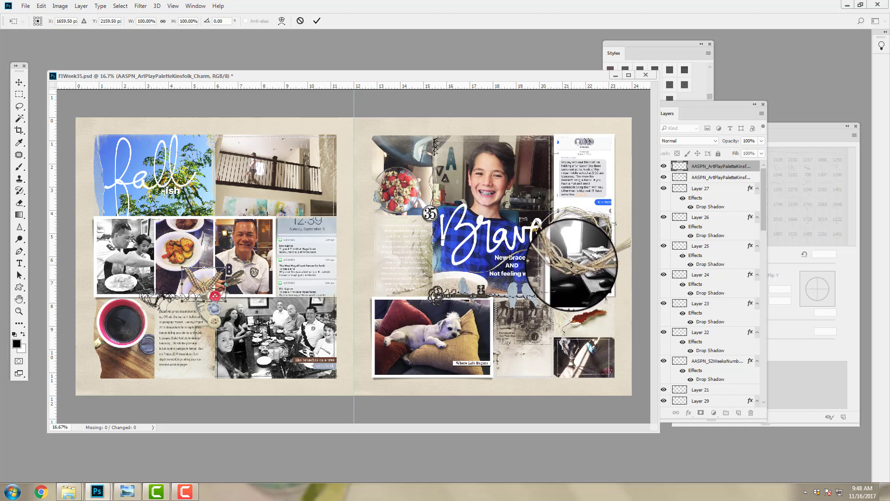
left_click_drag(571, 263, 376, 337)
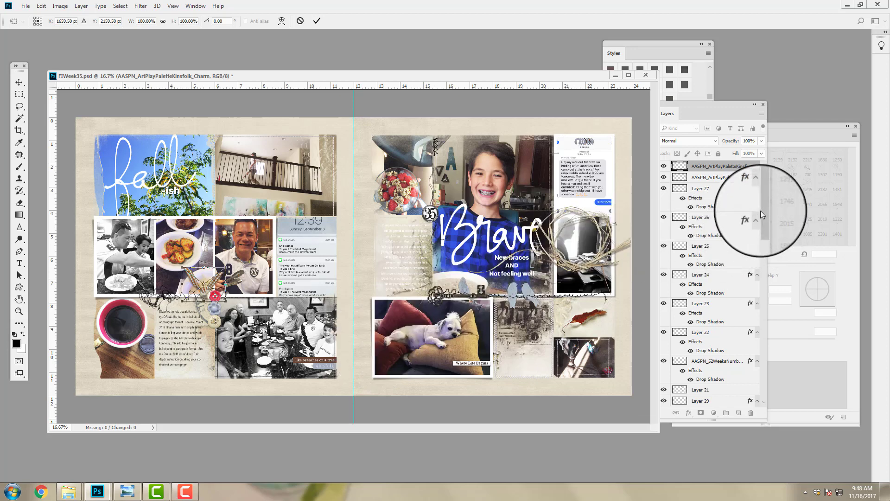
Step: Add a new layer directly above the AASPN_ArtPlayPaletteKinsfolk_SolidPaper1 copy background paper
left_click_drag(765, 219, 761, 387)
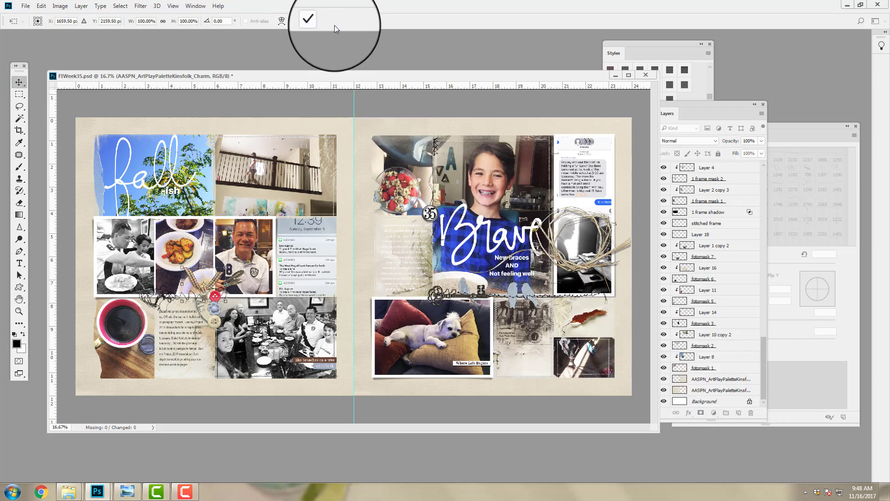
left_click(697, 379)
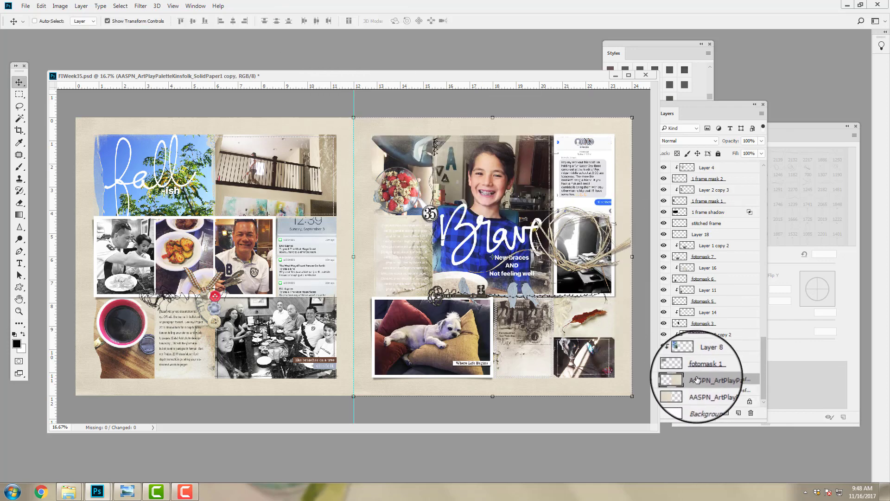
left_click(737, 413)
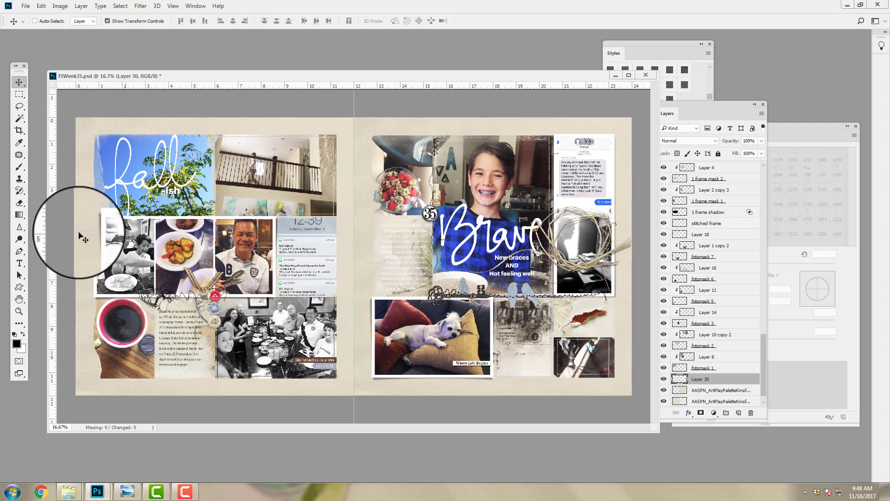
Step: Set up the Brush tool with the 2122 px ArtsyPaint10 brush and the blue #74b7fa sampled from the sky photo
left_click(19, 169)
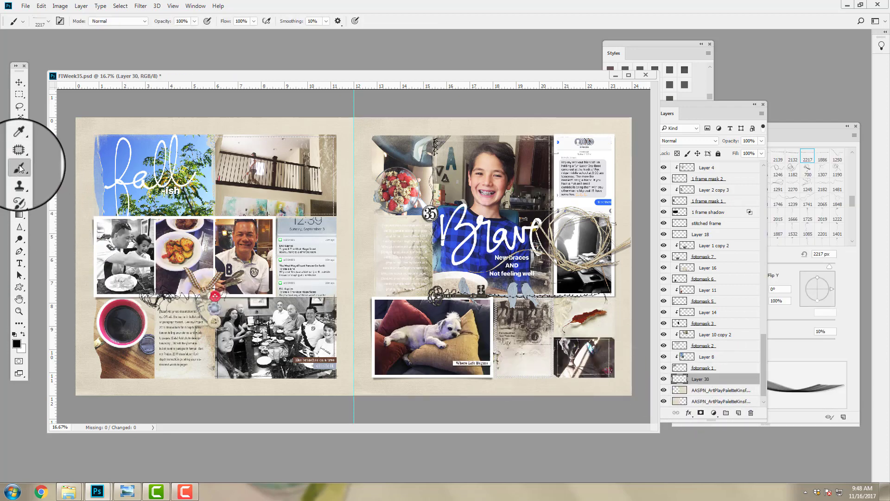
left_click(41, 21)
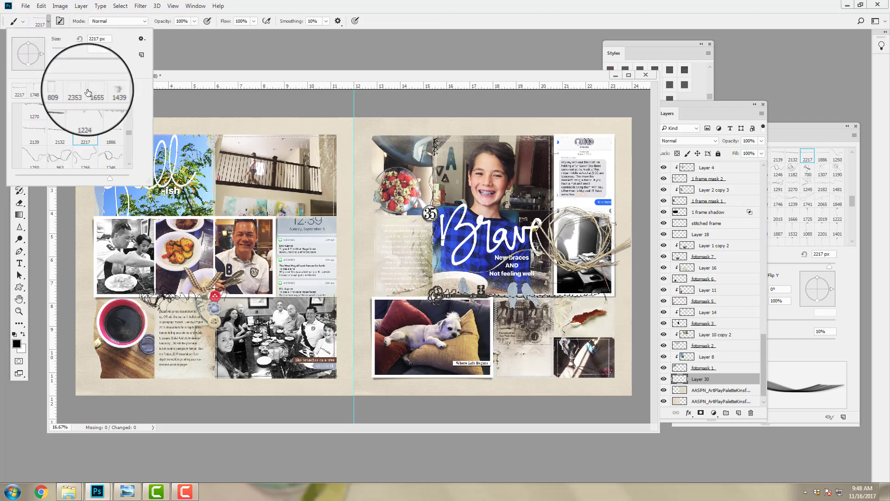
mouse_move(129, 134)
left_mouse_down()
mouse_move(129, 154)
mouse_move(129, 111)
mouse_move(129, 154)
left_mouse_up()
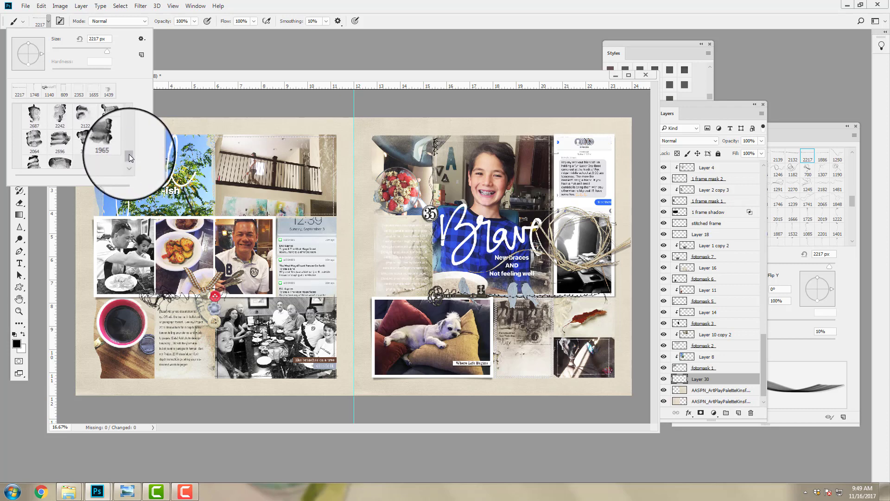
double_click(84, 123)
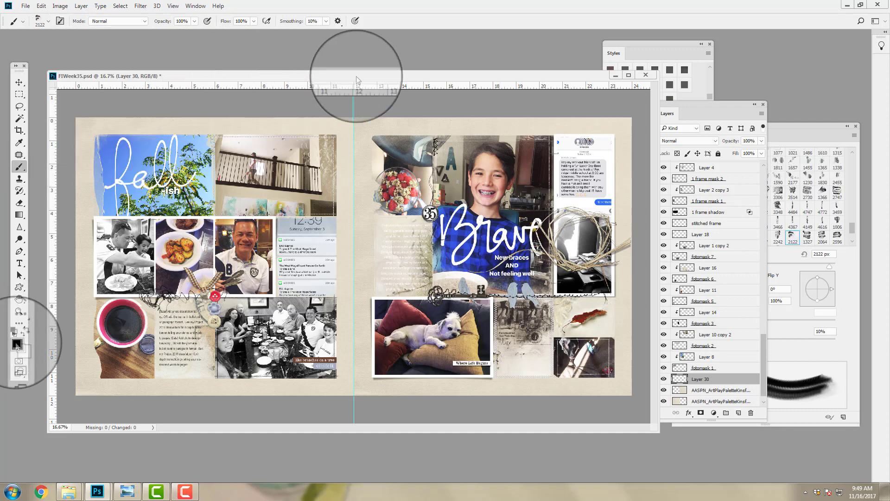
left_click(17, 344)
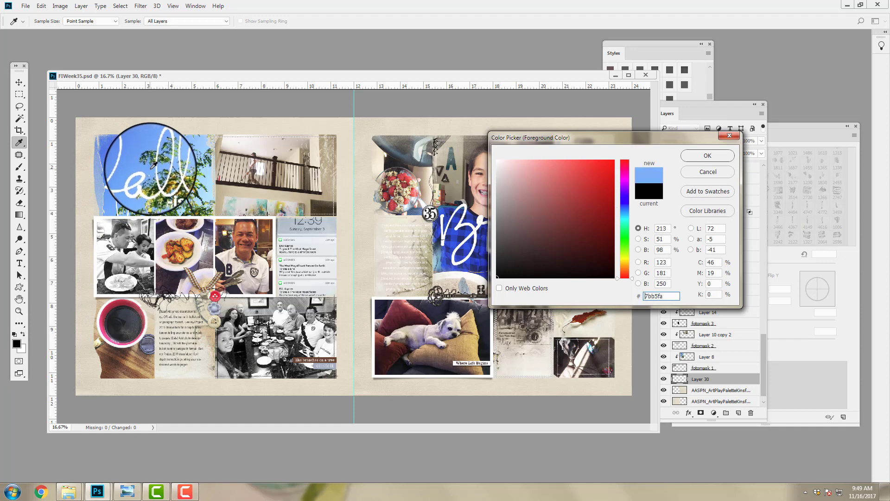
left_click_drag(154, 166, 188, 251)
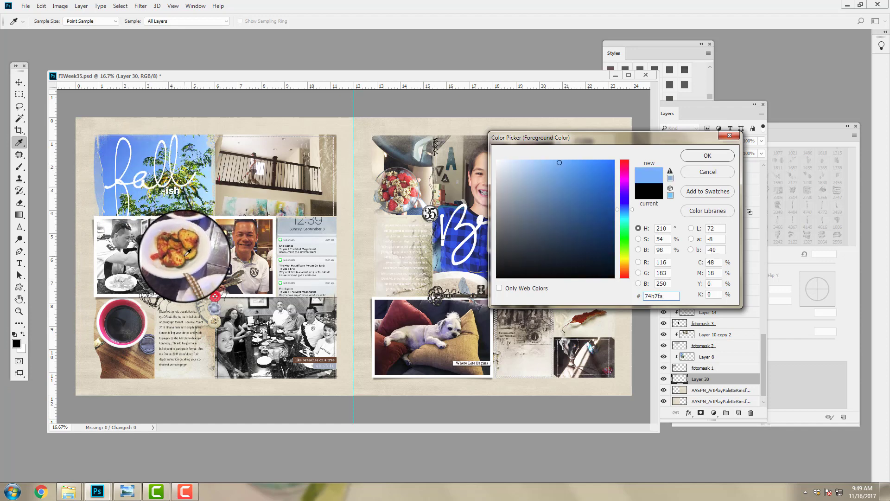
left_click(716, 157)
key("b")
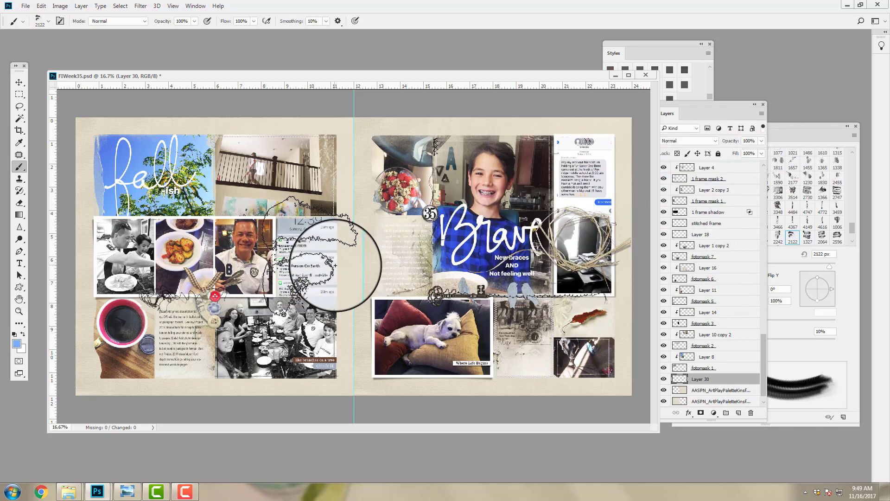
Step: Try stamping the blue paint with the brush tip at -90° behind the phone screenshot photo, and undo it
left_click_drag(825, 293, 821, 315)
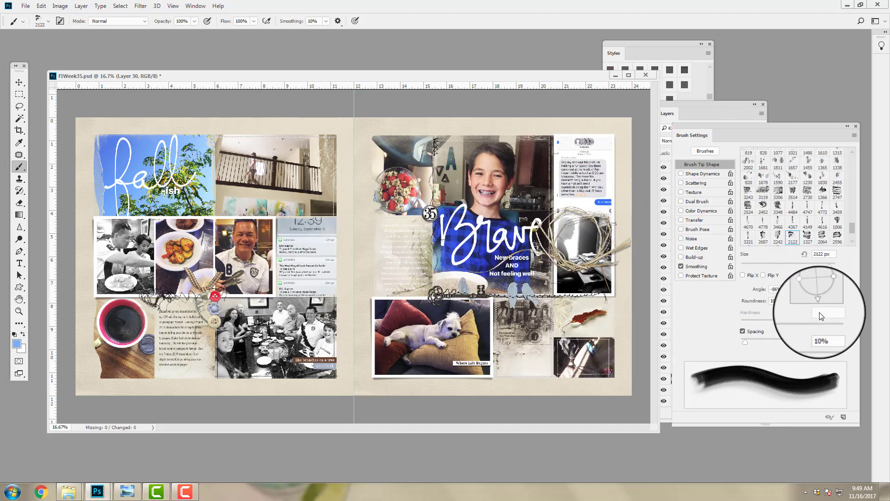
left_click(286, 283)
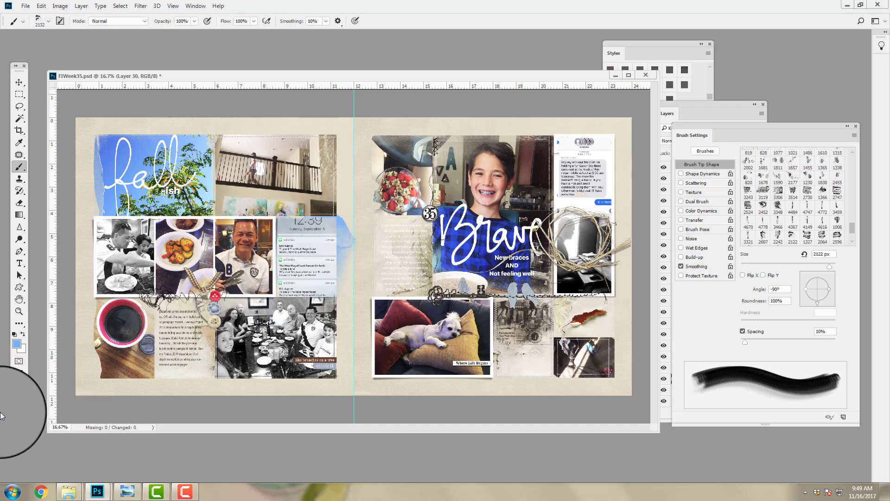
left_click(41, 6)
left_click(62, 33)
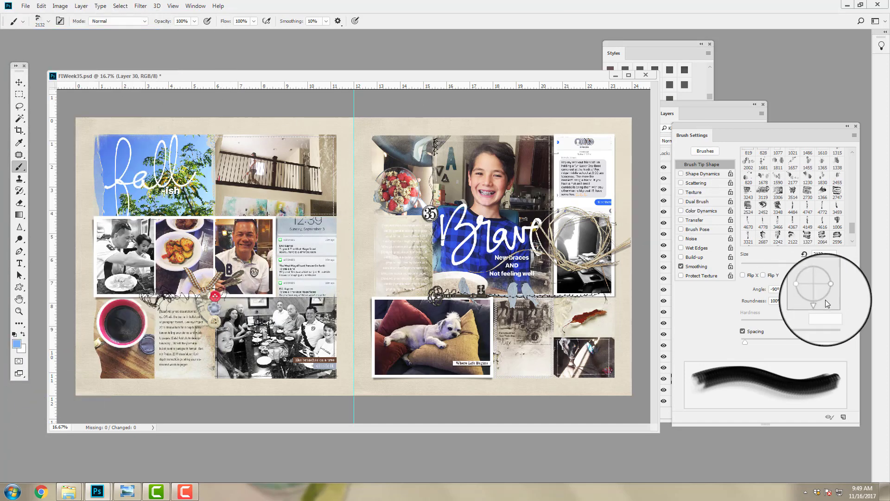
Step: Try the blue stamp again with the brush tip rotated to -175° behind the phone screenshot, and undo it
left_click_drag(803, 298, 796, 290)
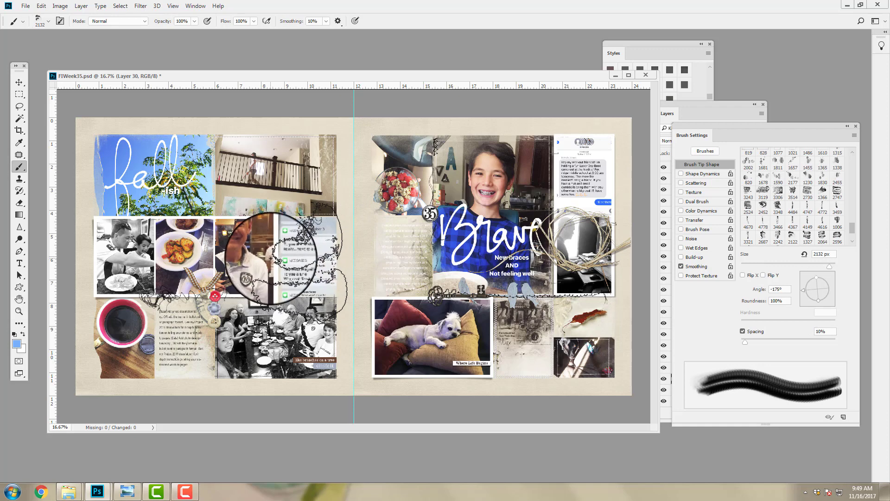
left_click(269, 263)
left_click(41, 6)
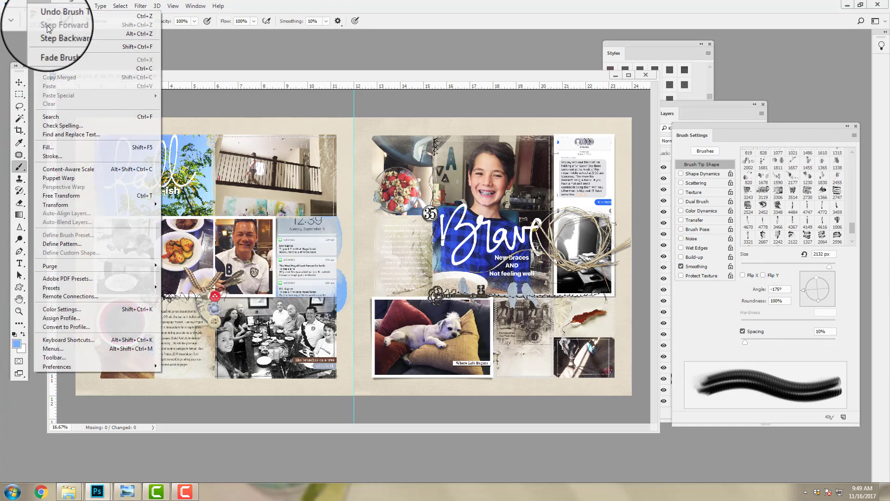
left_click(55, 36)
Step: Stamp the 3018 px ArtsyPaint10 brush behind the phone screenshot in a lighter blue sampled from the sky photo
left_click(48, 22)
left_click(85, 143)
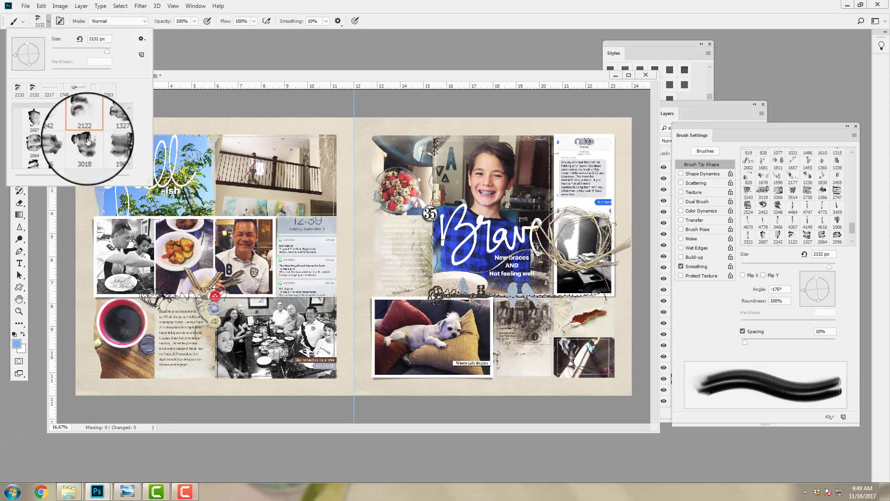
left_click(54, 304)
left_click(17, 343)
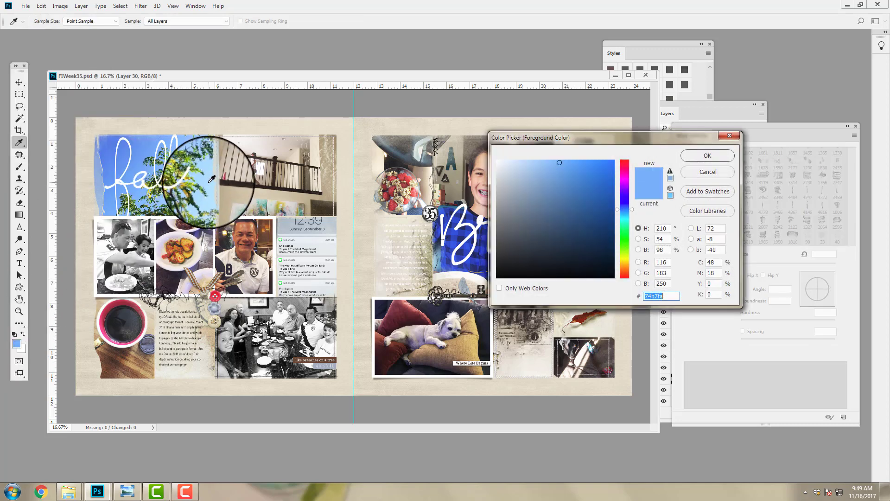
left_click(698, 151)
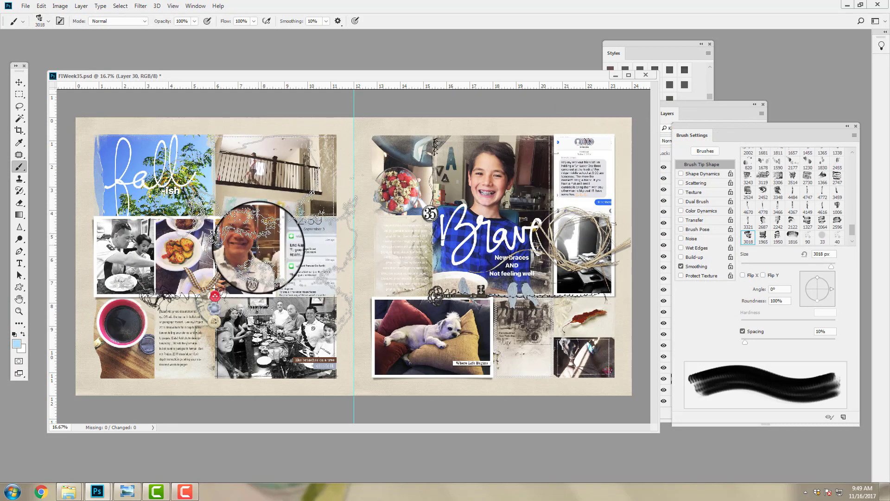
Step: Set the foreground colour to the sampled brown #7c4f3e and add a new layer above the blue paint layer
key("i")
left_click(17, 344)
left_click(388, 258)
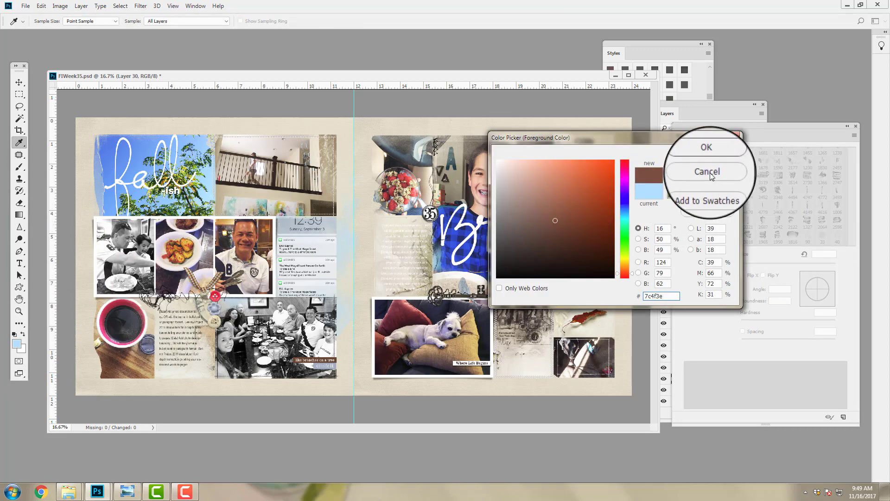
key("Return")
key("b")
left_click(715, 110)
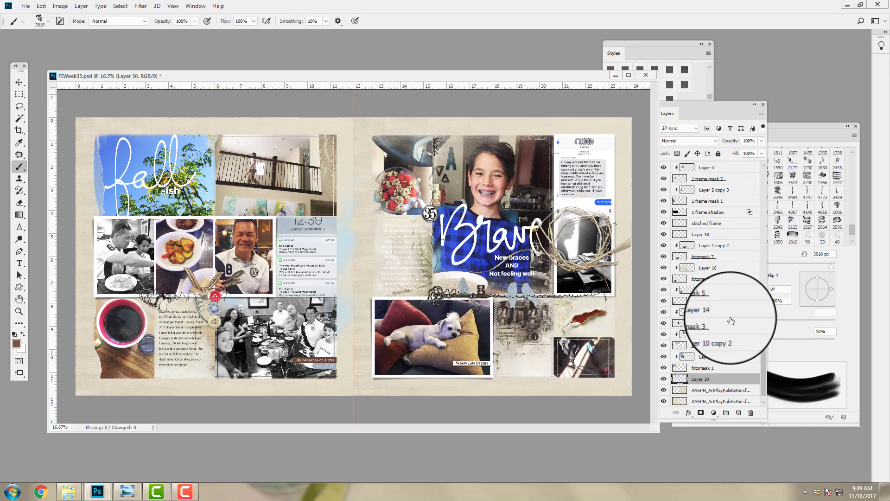
left_click(741, 413)
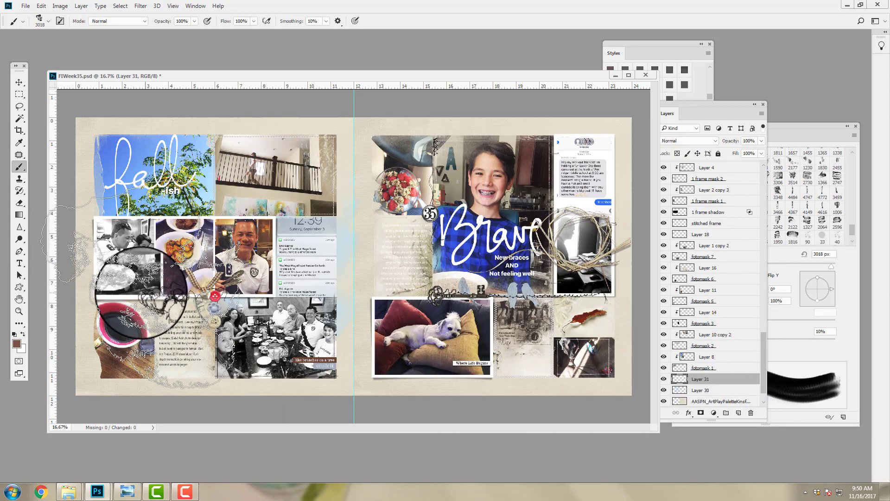
Step: Try stamping the brown paint behind the photos at the left page's outer edge, and undo it
left_click(113, 291)
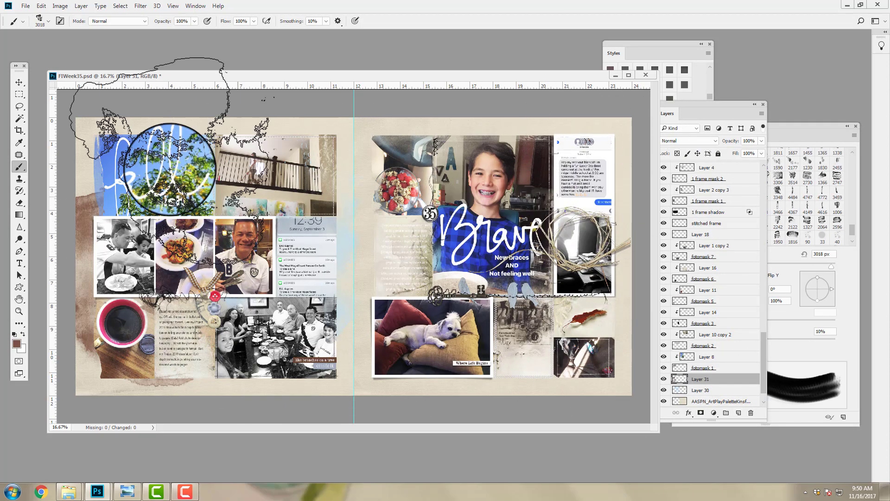
left_click(41, 7)
left_click(59, 13)
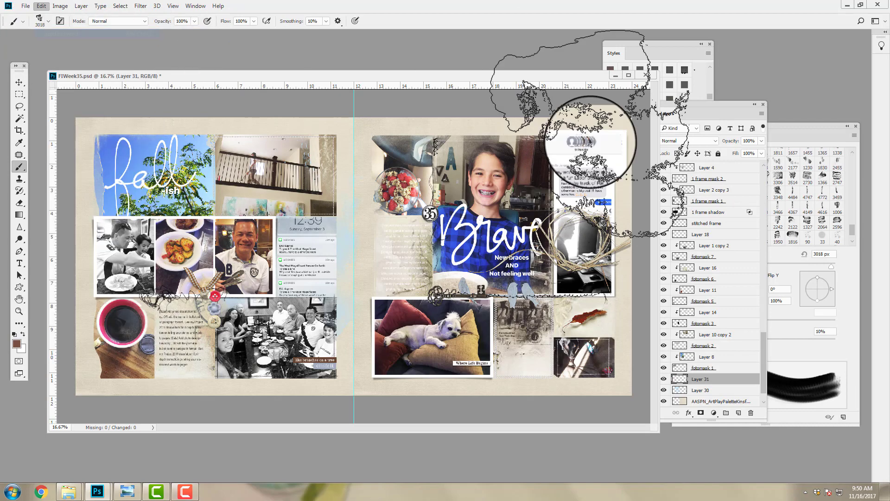
Step: Stamp brown paint behind the left page's outer photos with the brush at 2574 px and -35°
left_click(834, 290)
left_click_drag(833, 291, 829, 267)
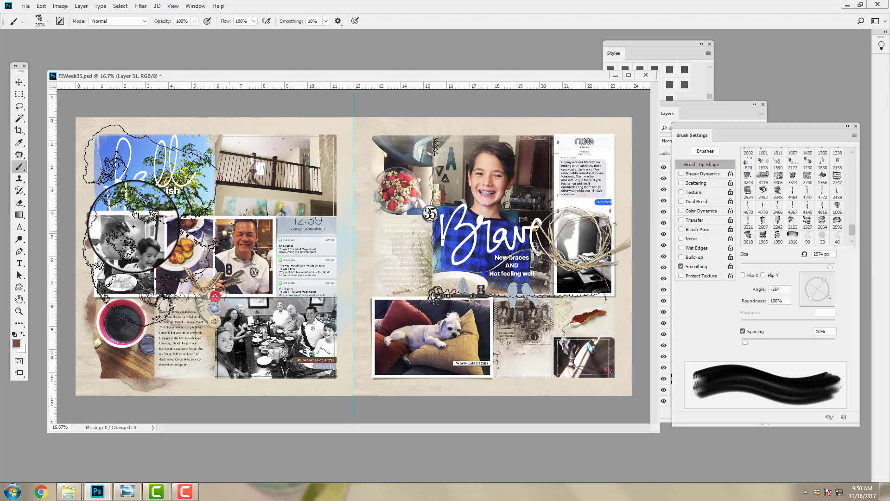
Step: Erase the brown paint beside the sky and black-and-white photos using the 1862 px ABArtsy brush
left_click(19, 203)
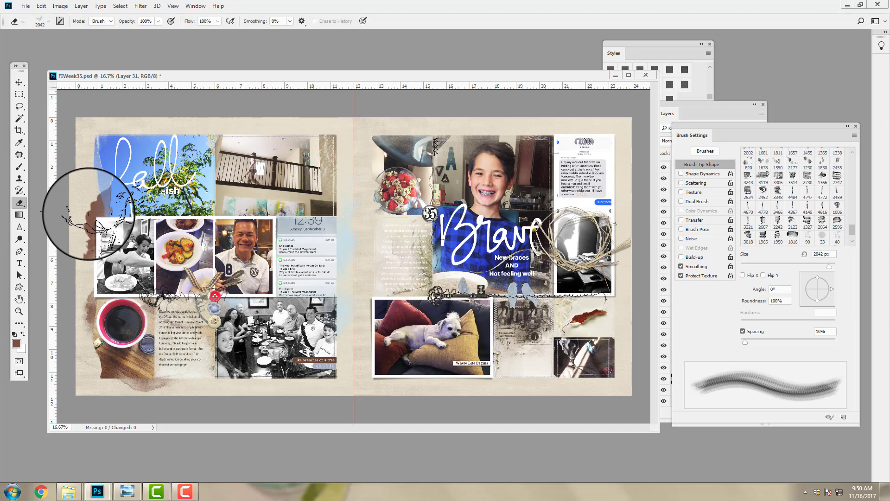
left_click(48, 23)
left_click_drag(130, 156, 133, 116)
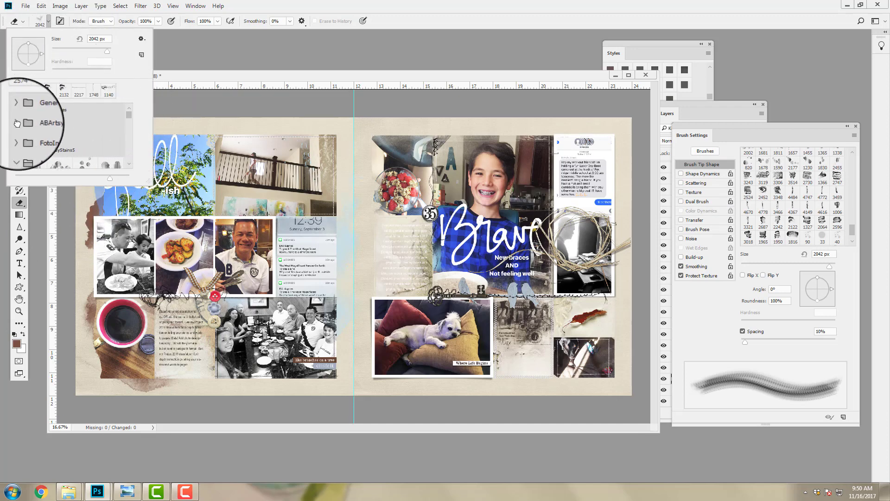
left_click(17, 123)
left_click(85, 140)
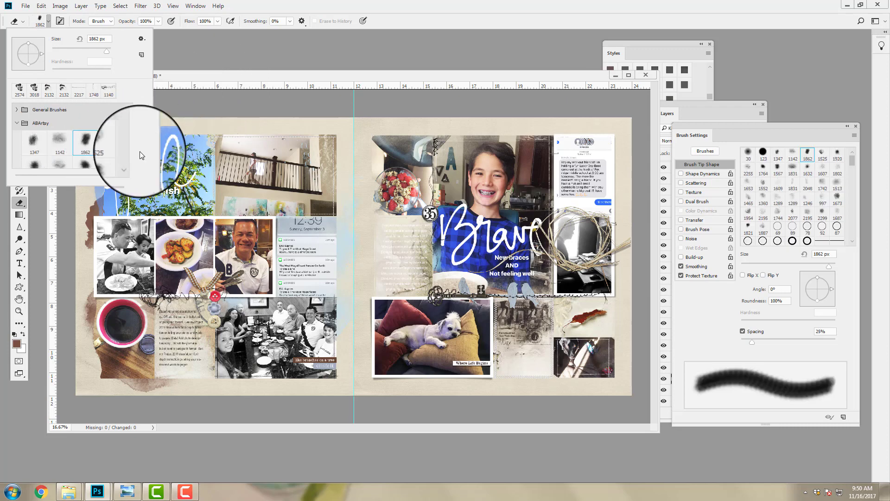
left_click(227, 83)
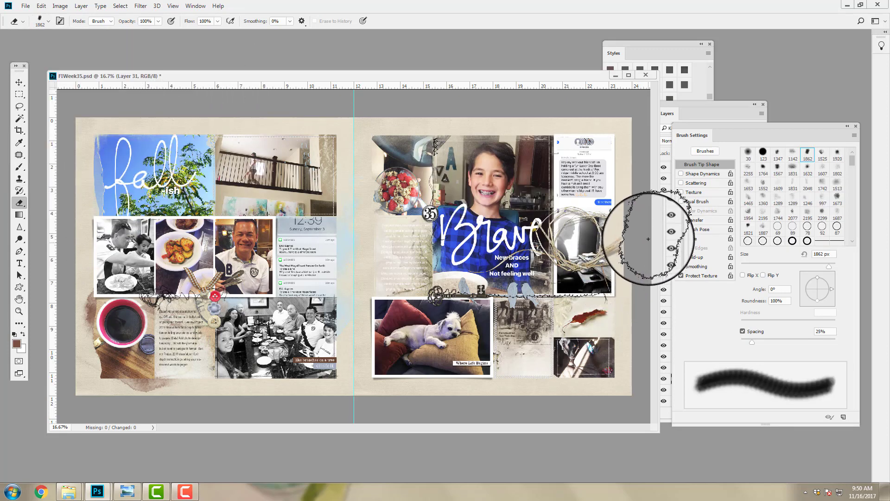
Step: Add a new layer above the brown paint layer and set the foreground colour to the sampled beige #c1b297
left_click_drag(708, 104, 713, 87)
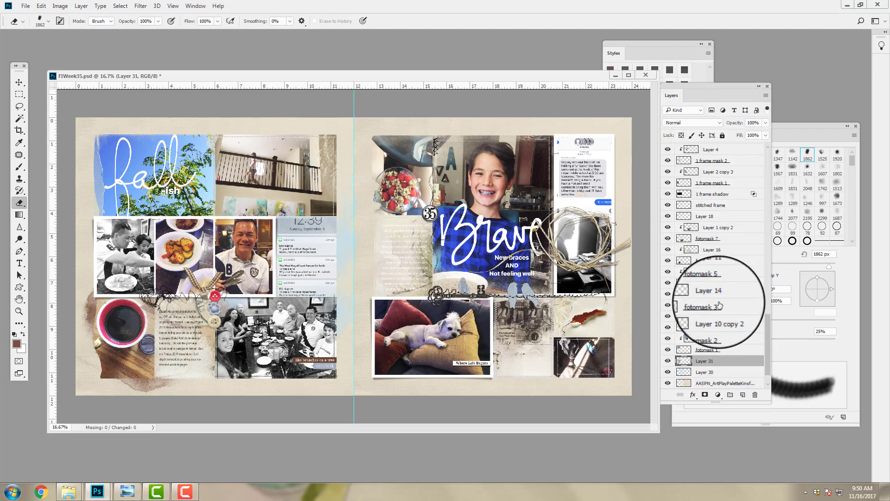
left_click(742, 395)
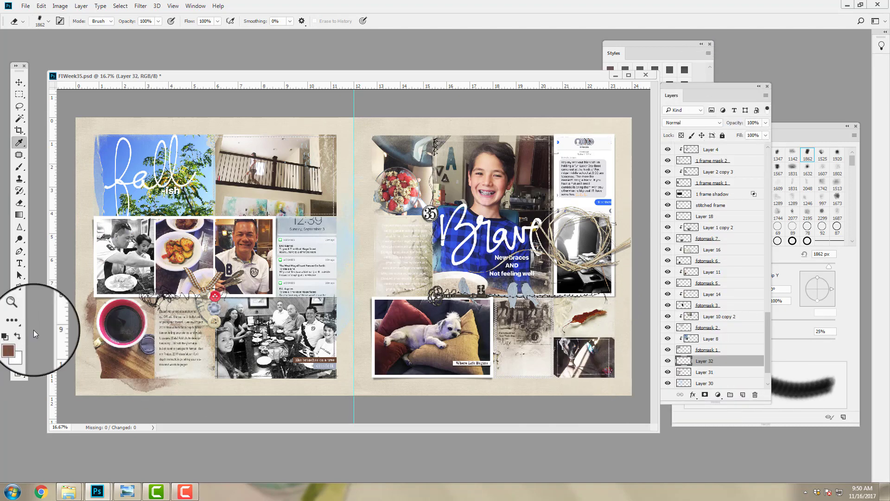
left_click(16, 343)
left_click(330, 181)
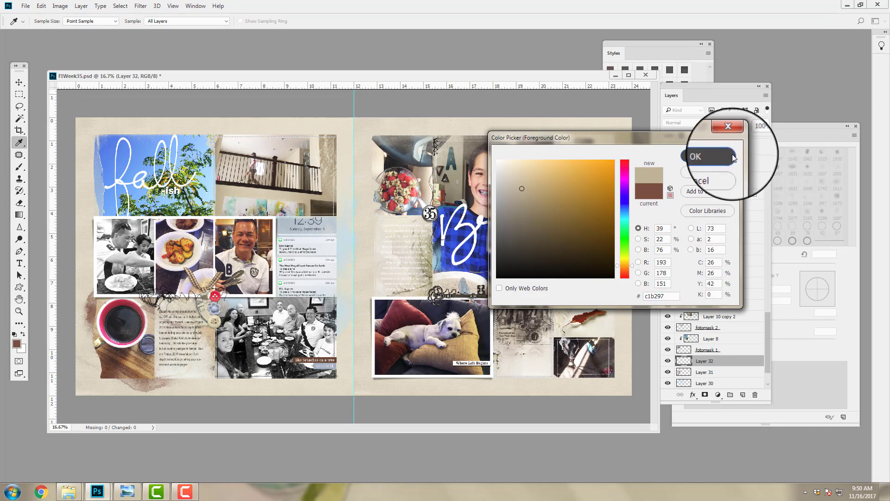
left_click(732, 155)
Step: Stamp the 2242 px ArtsyPaint10 brush in beige behind the outer corner of the staircase photo
left_click(19, 166)
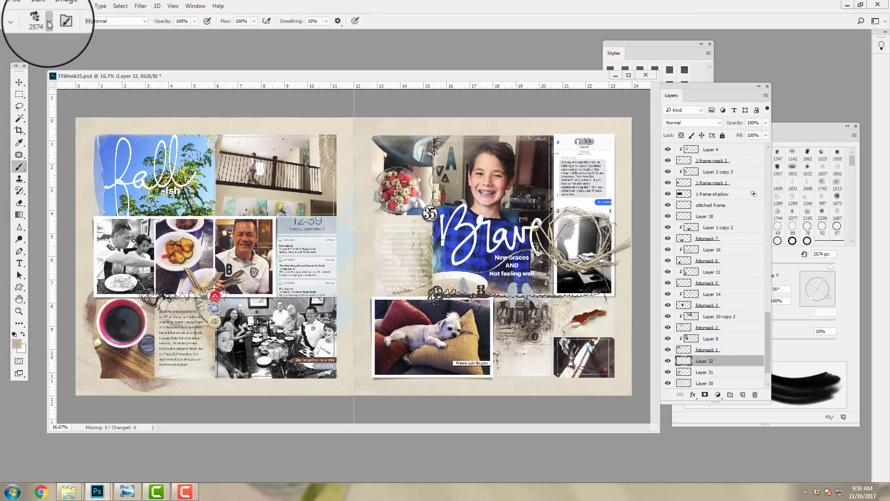
left_click(48, 20)
left_click(60, 128)
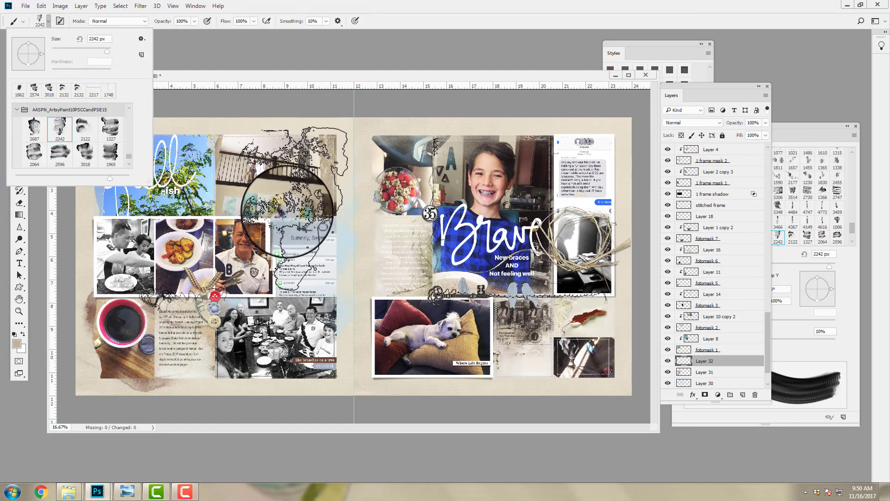
left_click(287, 212)
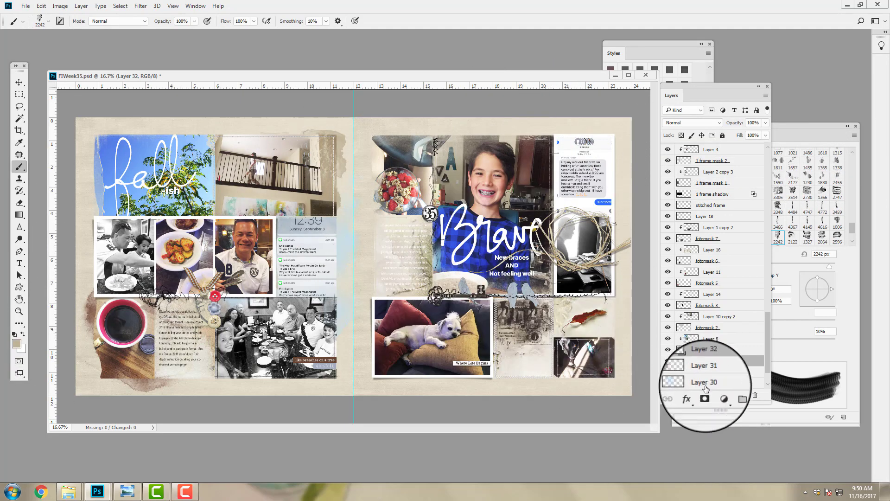
Step: Add a new layer above Layer 32 and set the foreground colour to dark red #511c1f sampled from the pillow in the dog photo
left_click(742, 394)
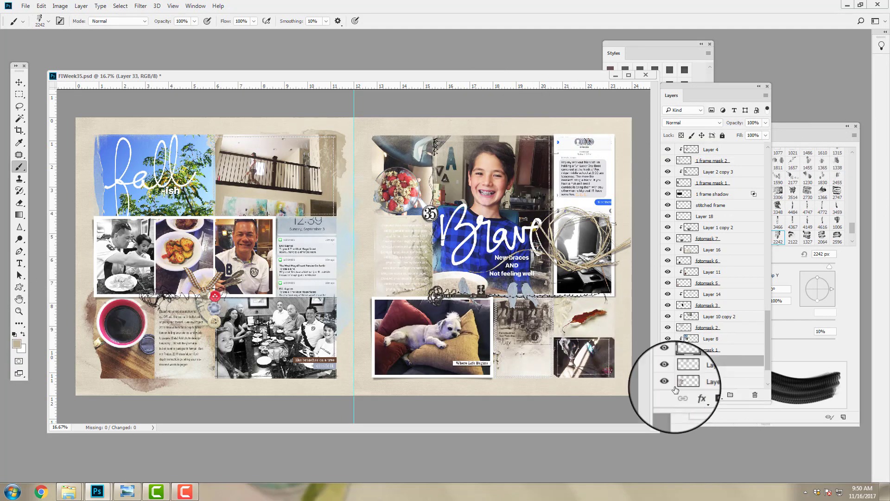
left_click(21, 345)
left_click(397, 320)
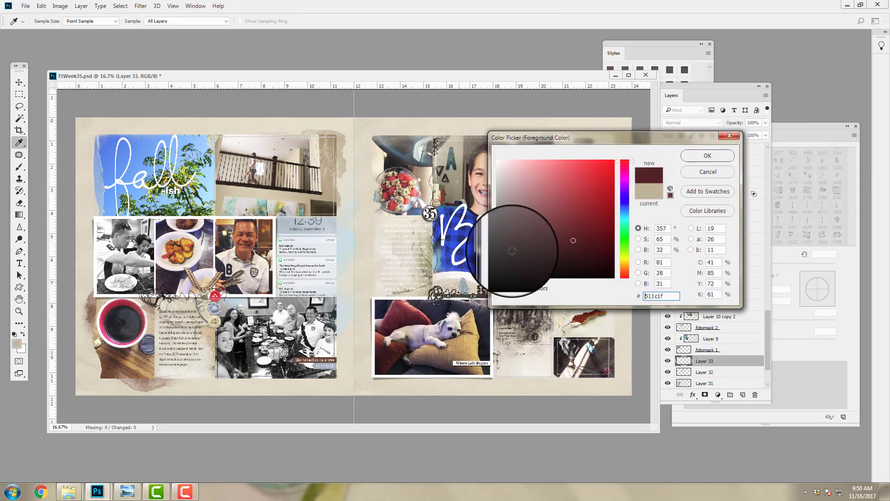
left_click(707, 157)
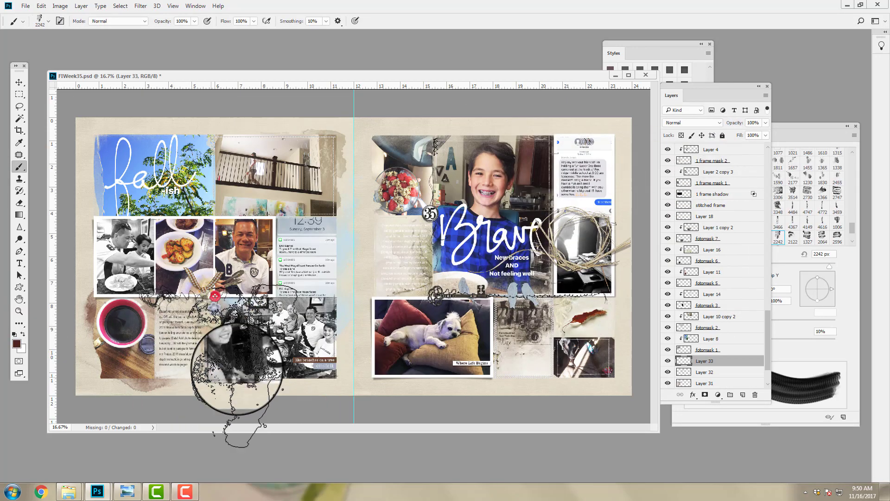
Step: Erase the brown paint below the coffee photo on Layer 31 using the 1862 px brush
left_click(19, 203)
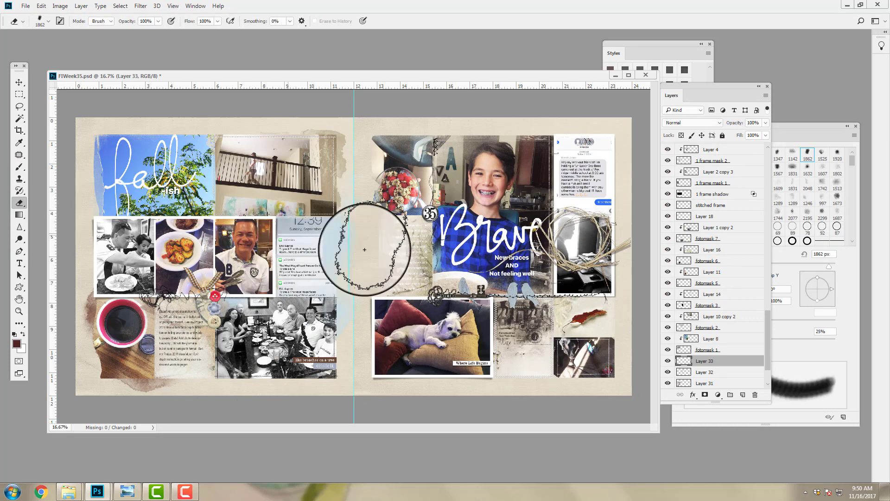
left_click(704, 383)
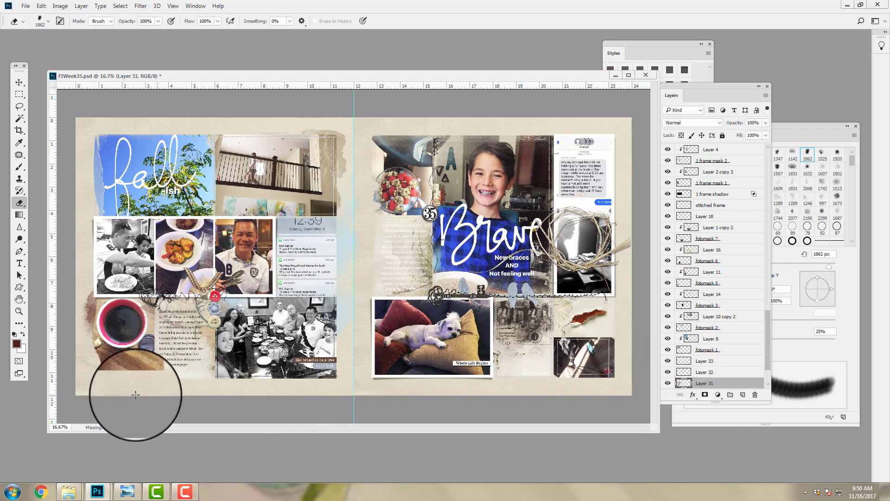
left_click(153, 389)
Step: Add a new layer above Layer 31 and choose the 1327 px ArtsyPaint10 brush
left_click(743, 395)
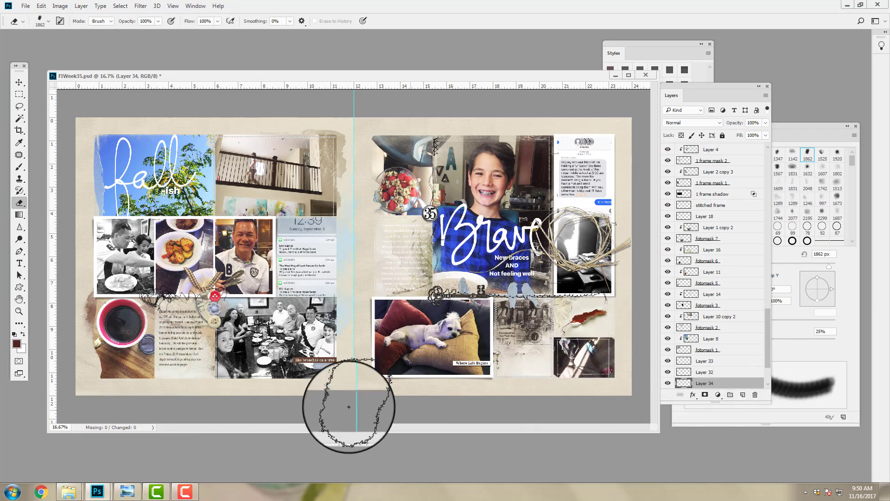
left_click(19, 167)
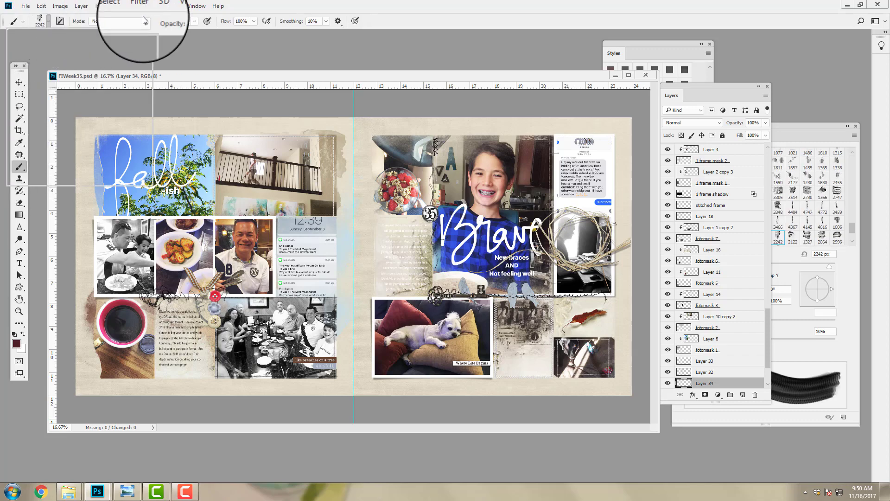
left_click(48, 21)
left_click(110, 153)
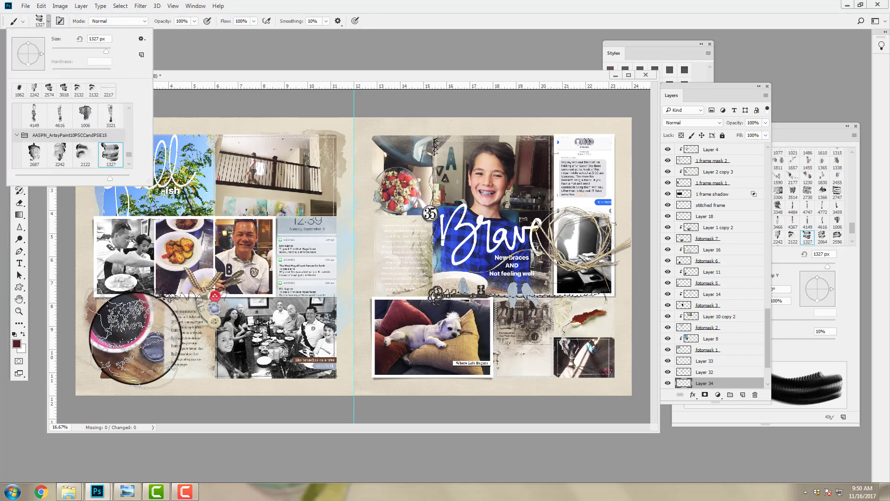
Step: Try a dark red stamp behind the coffee photo and undo it
left_click(123, 339)
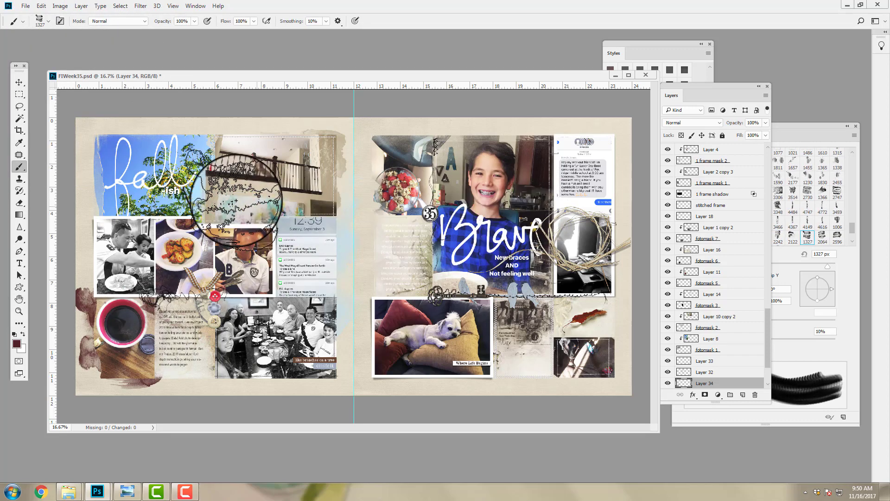
left_click(41, 6)
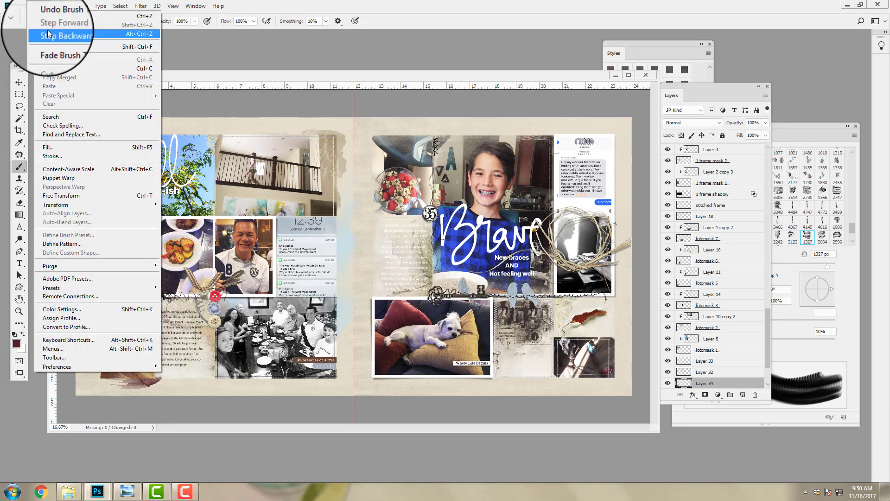
left_click(47, 32)
Step: Move Layer 34 below Layer 30 and set the foreground colour to tan #b48556 sampled from the wooden table in the coffee photo
scroll(764, 357, "down", 3)
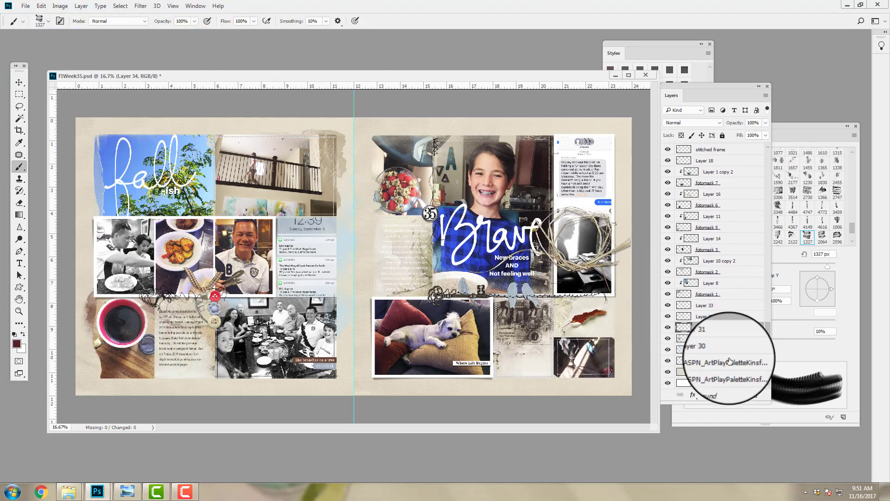
left_click_drag(699, 350, 699, 356)
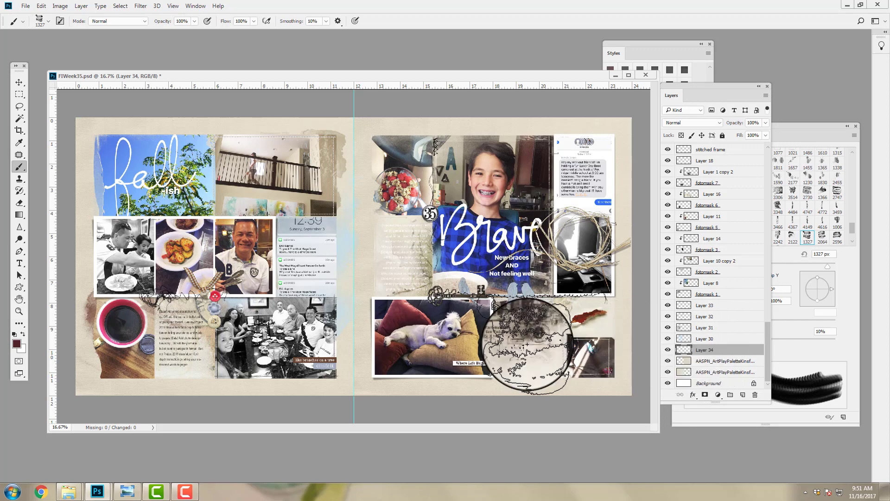
left_click(17, 345)
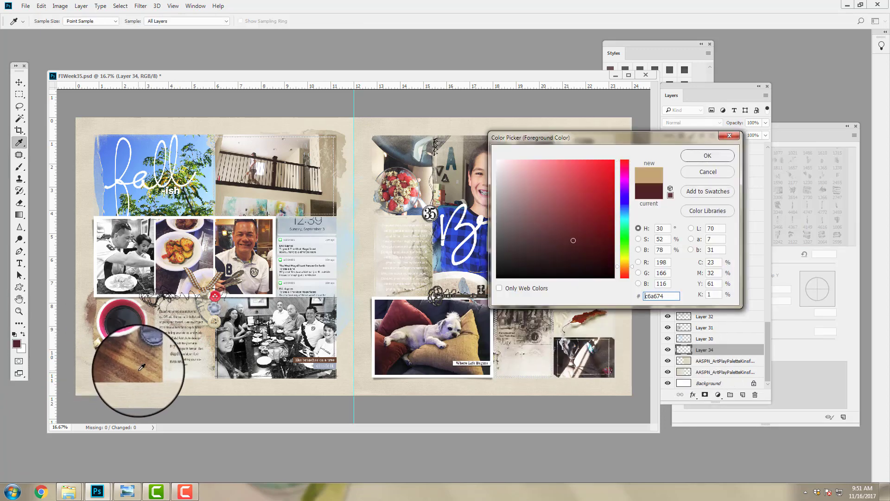
left_click(141, 369)
left_click(705, 156)
Step: Stamp the 1327 px brush in tan behind the coffee photo and soften the paint's lower edge with the 1862 px Eraser
key("b")
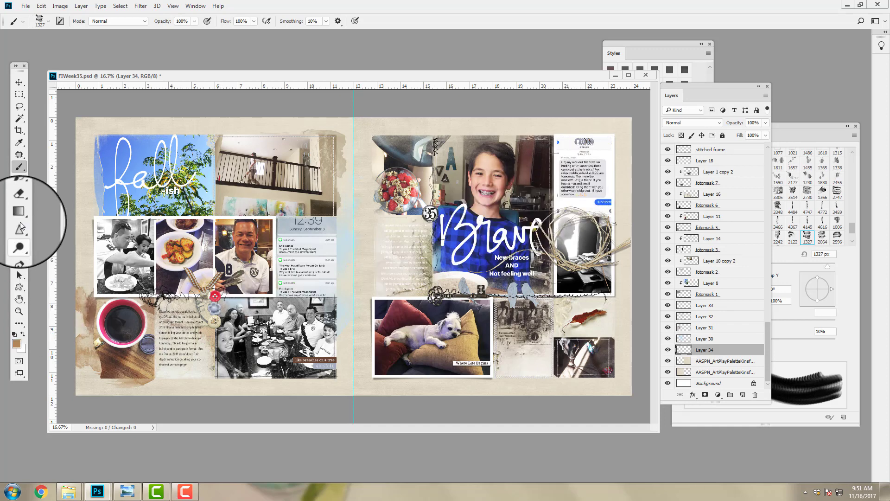
left_click(19, 203)
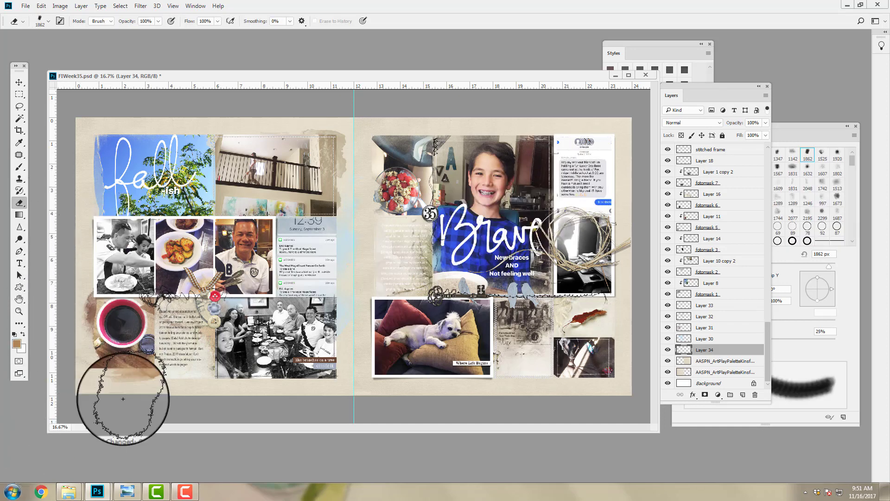
Step: On Layer 33, stamp the 1006 px paint brush in red sampled from the pillow, behind the dog photo and the right page's outer edge
left_click(703, 310)
left_click(19, 166)
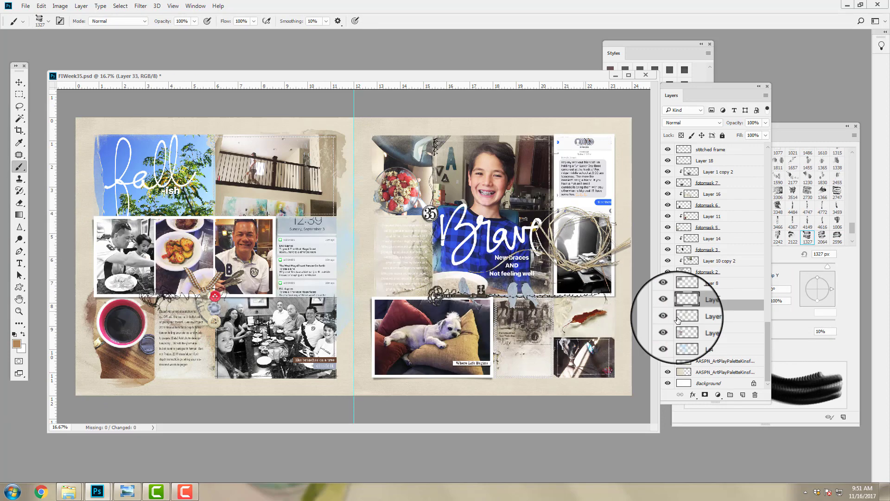
left_click(16, 344)
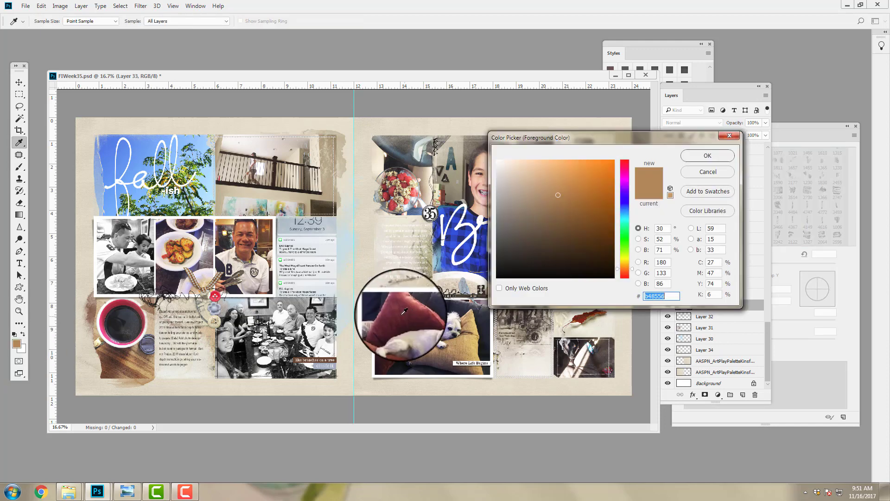
left_click(730, 155)
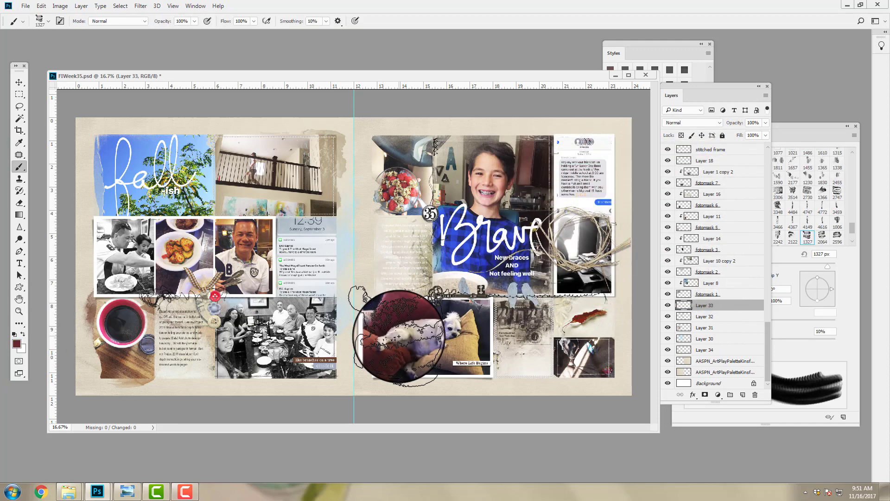
left_click(48, 20)
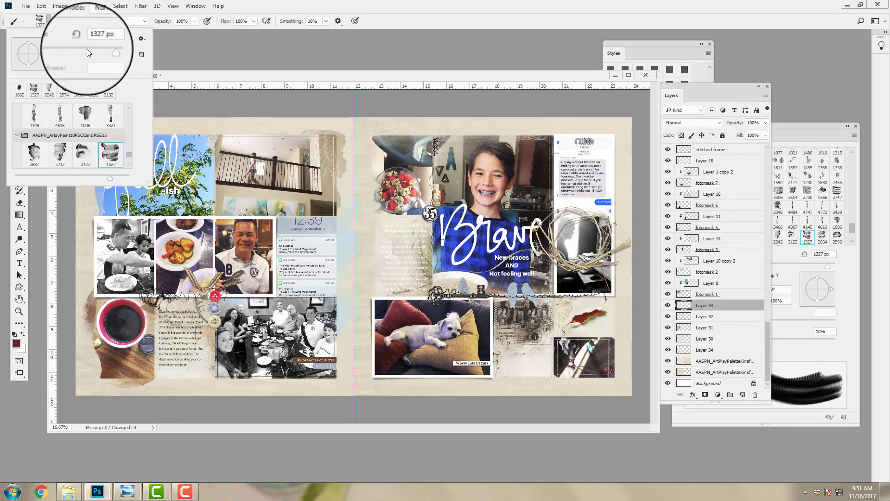
left_click(86, 115)
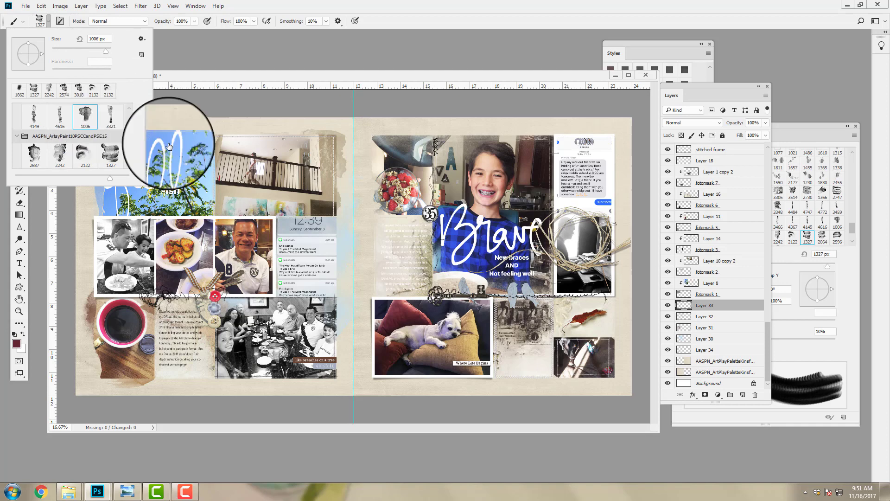
left_click(384, 343)
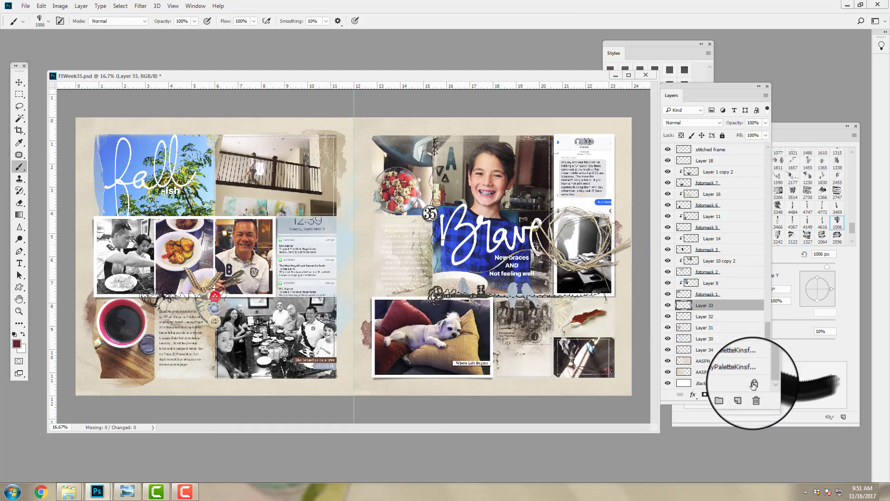
Step: Add a new layer above Layer 33 and set the foreground colour to a dark grey sampled from the right page's upper inner photo
left_click(743, 395)
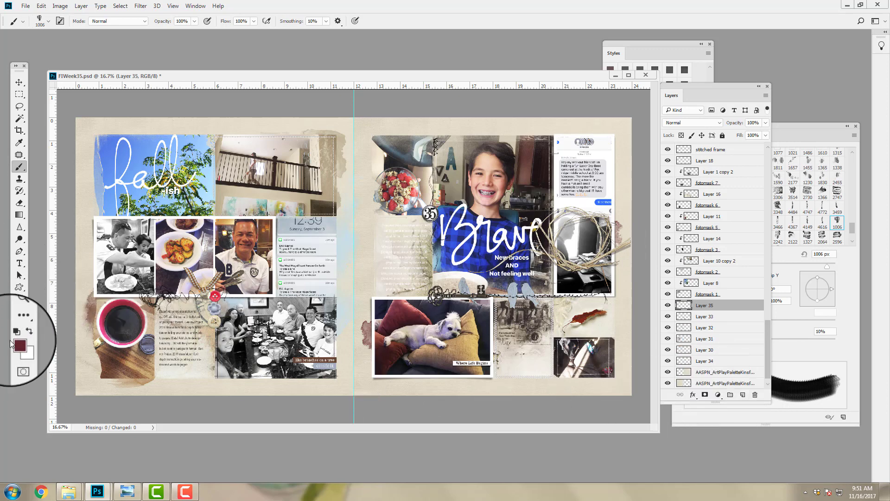
left_click(19, 344)
left_click(407, 144)
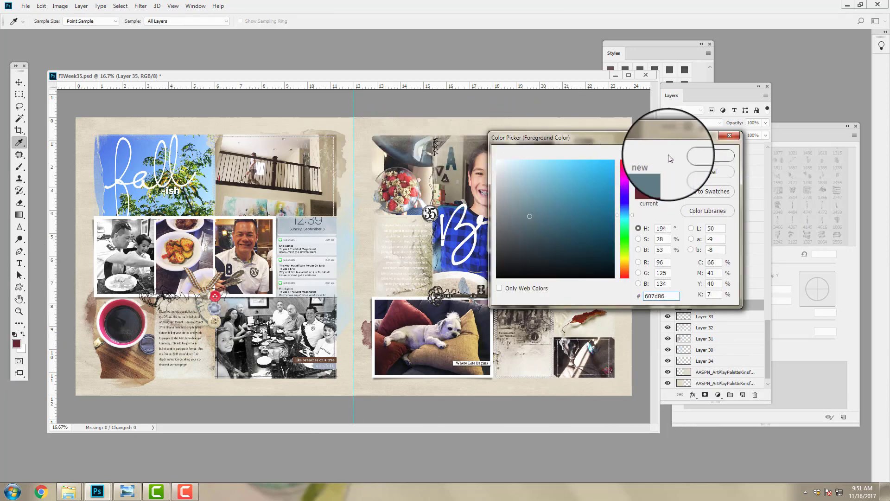
left_click(400, 146)
left_click(693, 152)
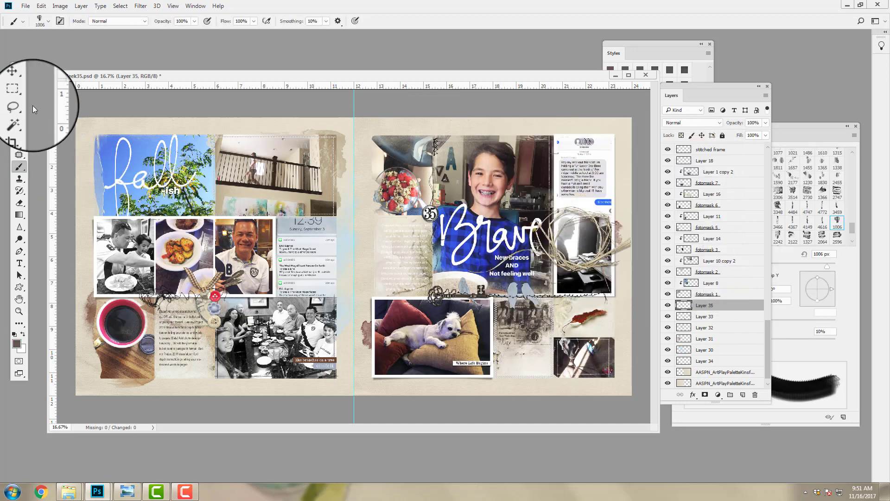
Step: Stamp the 4149 px paint brush, resized to 3235 px and turned to 90°, behind the right page's top photos and trim it with the Eraser
left_click(48, 21)
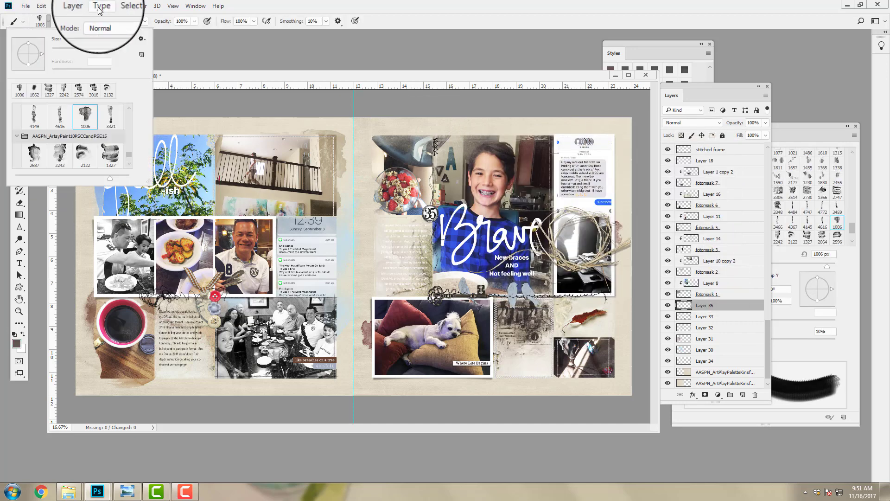
left_click(39, 121)
left_click(816, 278)
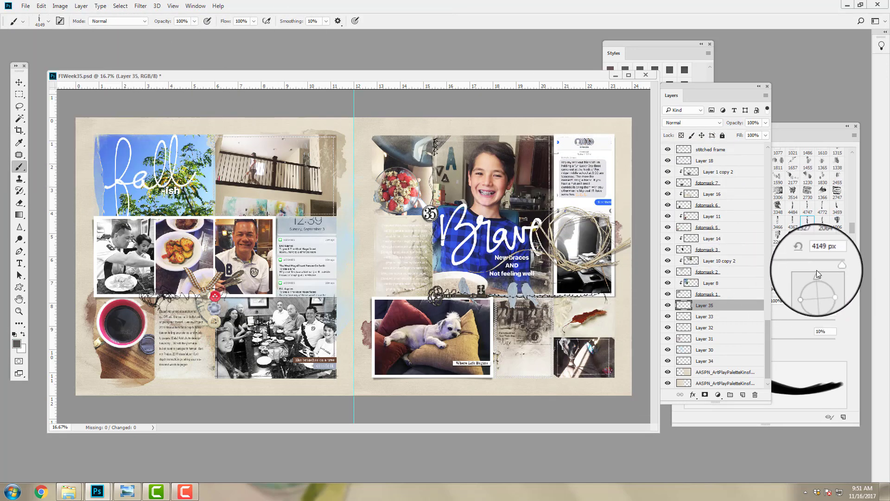
left_click(817, 269)
left_click_drag(833, 266, 831, 266)
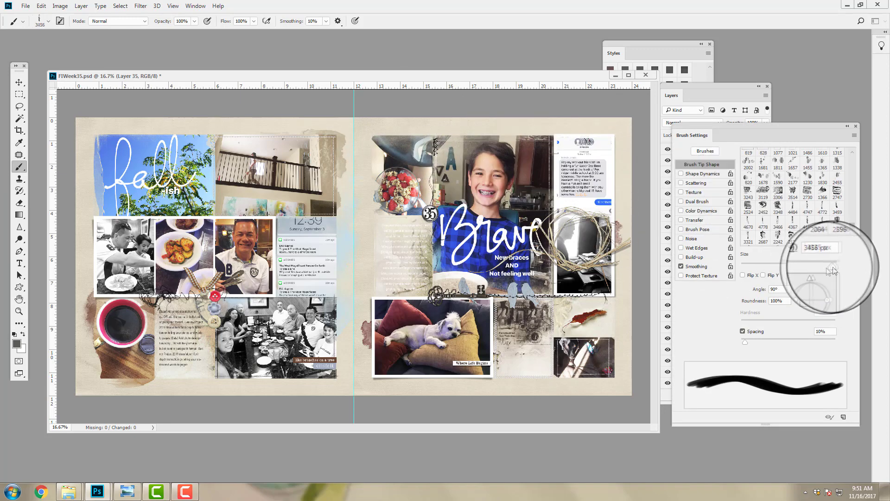
left_click_drag(830, 269, 829, 269)
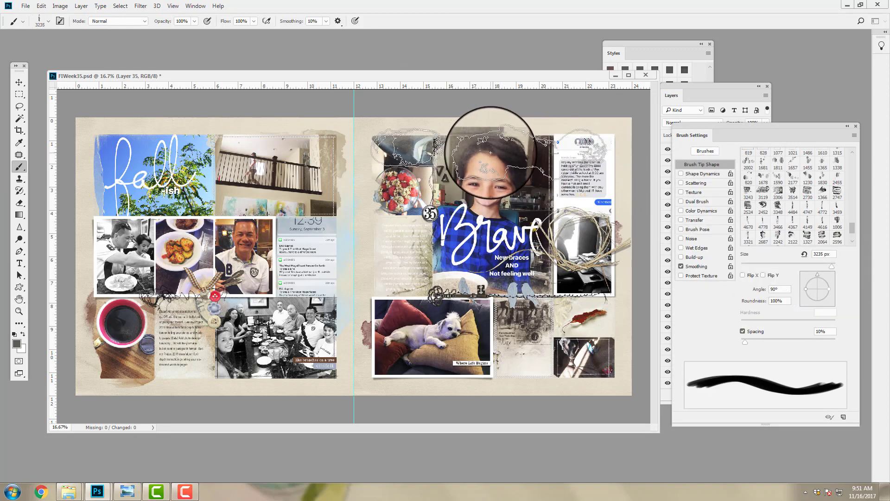
left_click(20, 202)
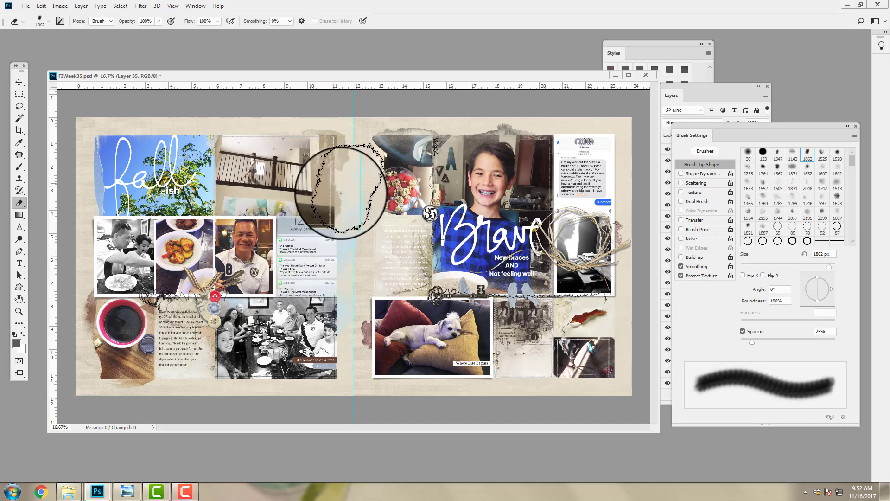
Step: Add a new layer directly above the SolidPaper1 copy layer and set the foreground colour to a saturated leaf green
left_click_drag(698, 89, 709, 80)
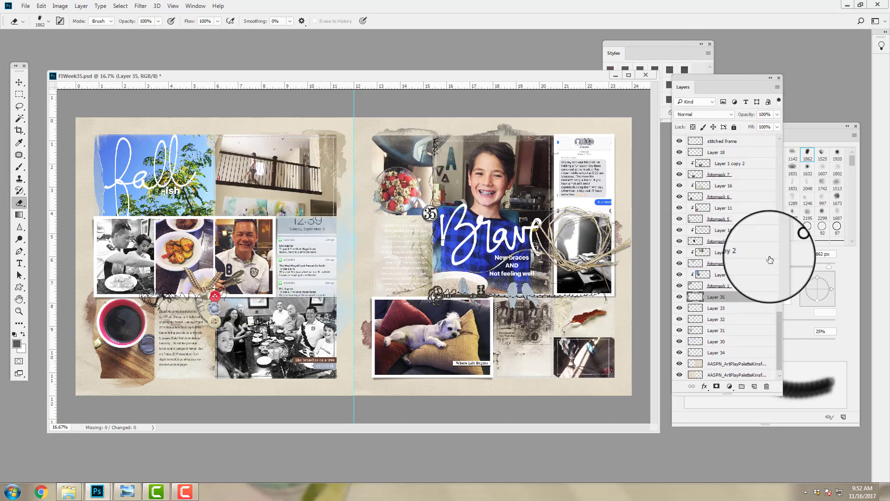
left_click(723, 363)
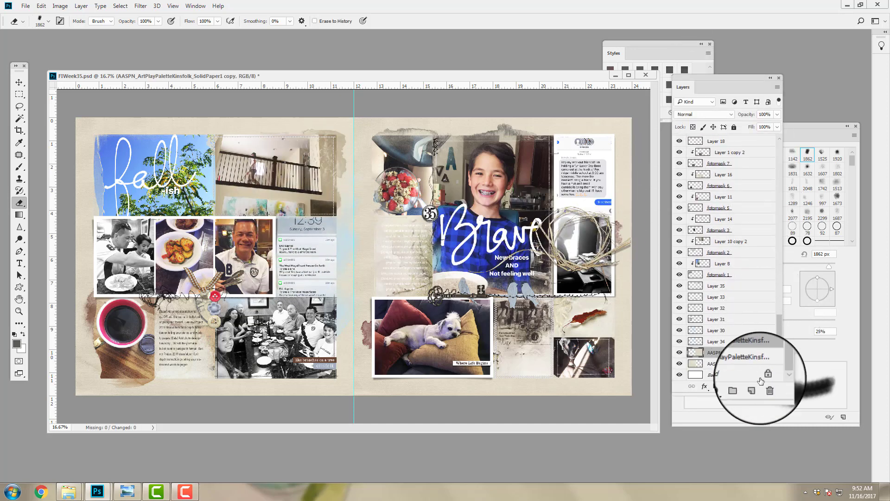
left_click(754, 386)
left_click(16, 345)
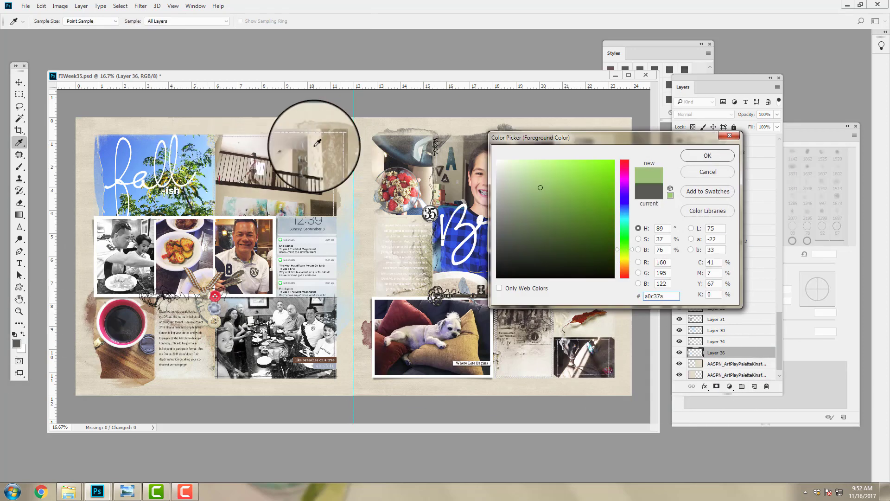
left_click(574, 182)
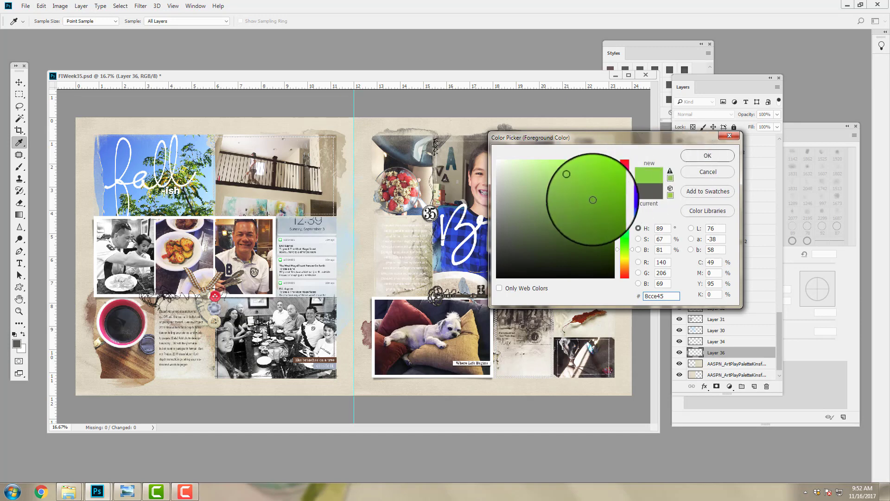
left_click(707, 156)
Step: Choose the 1366 px paint brush for stamping the leaf green on Layer 36
key("e")
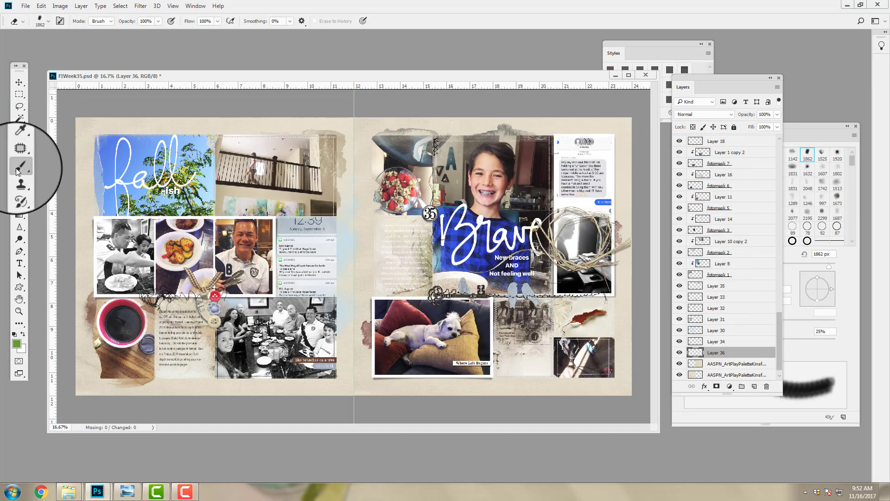
left_click(16, 168)
left_click(47, 21)
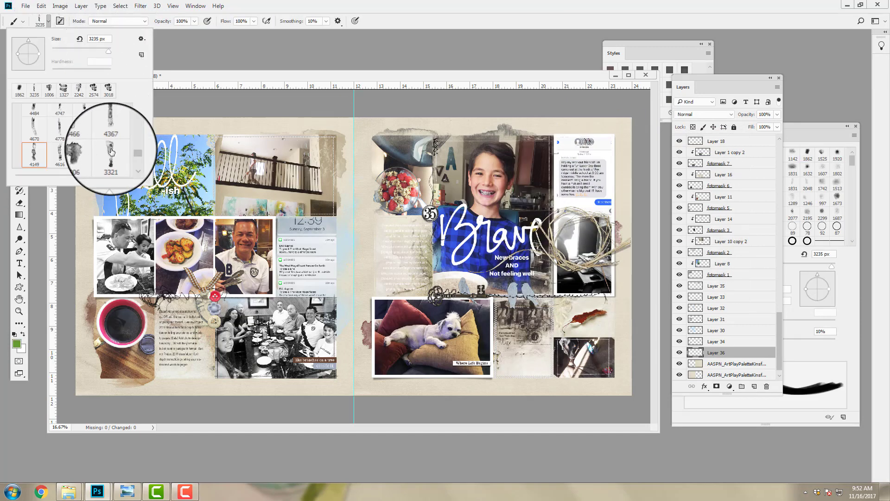
scroll(126, 151, "down", 5)
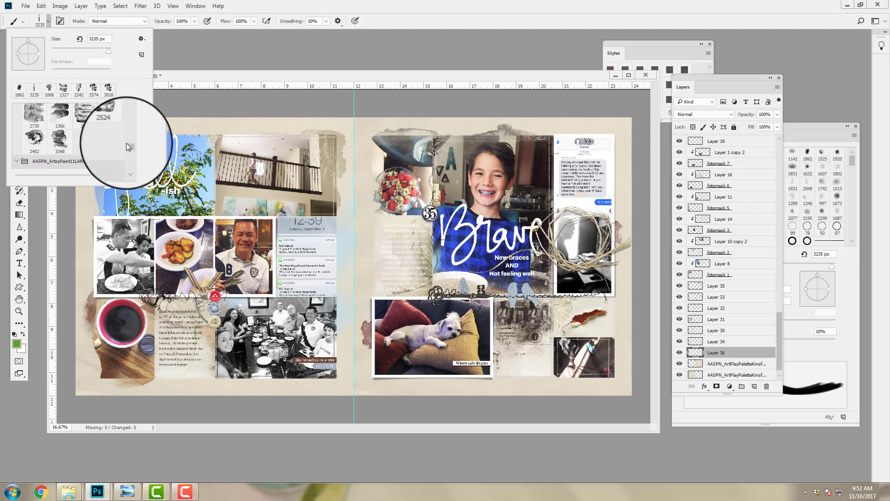
left_click_drag(126, 142, 126, 141)
left_click(65, 138)
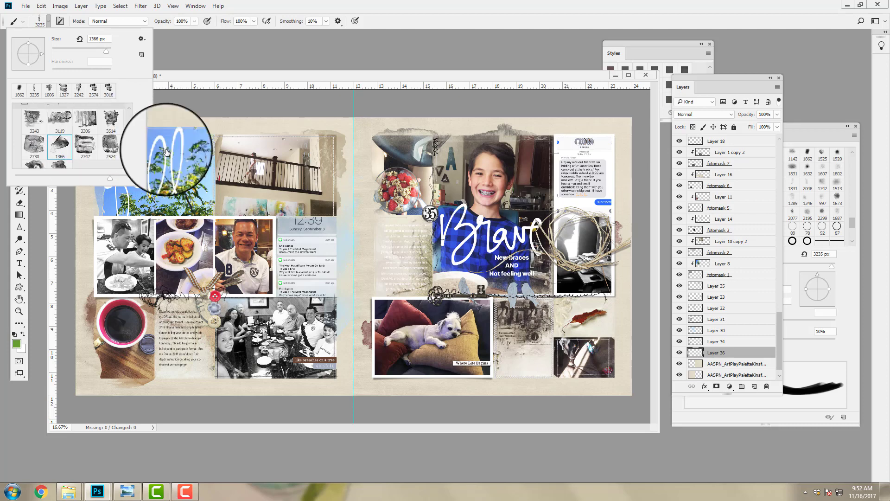
left_click(577, 325)
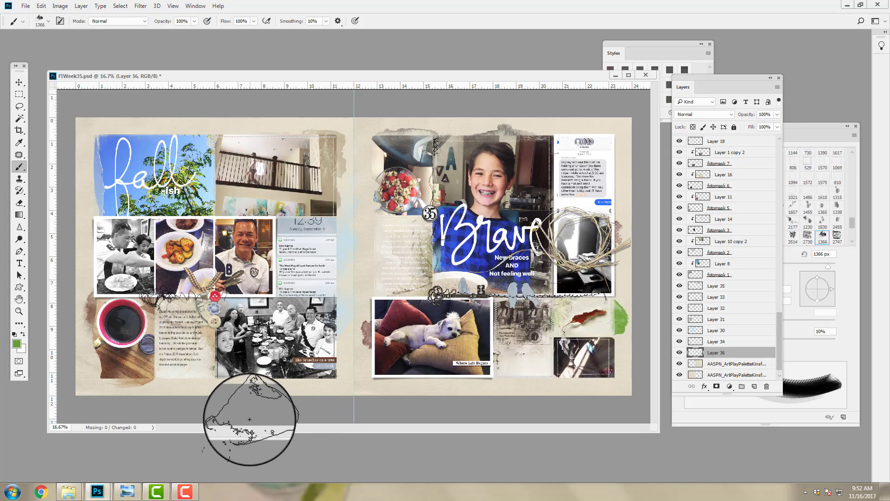
left_click(42, 7)
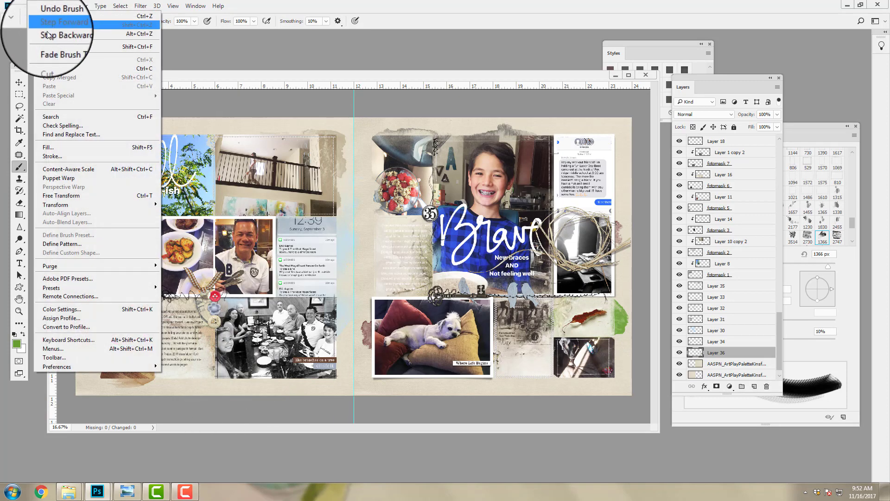
left_click(49, 30)
Step: Turn the brush to -45°, resize it to 1471 px, and stamp green behind the right page's lower outer edge, nudging it into place
left_click_drag(831, 290, 828, 299)
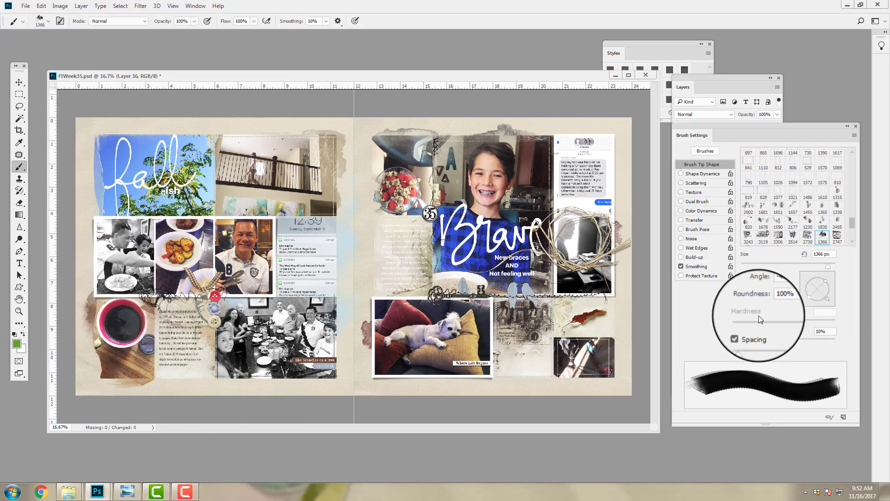
left_click(578, 324)
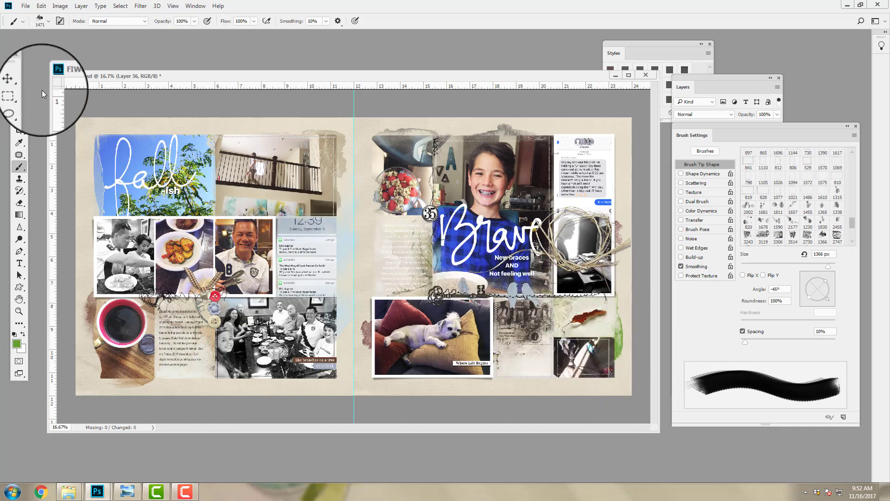
key("v")
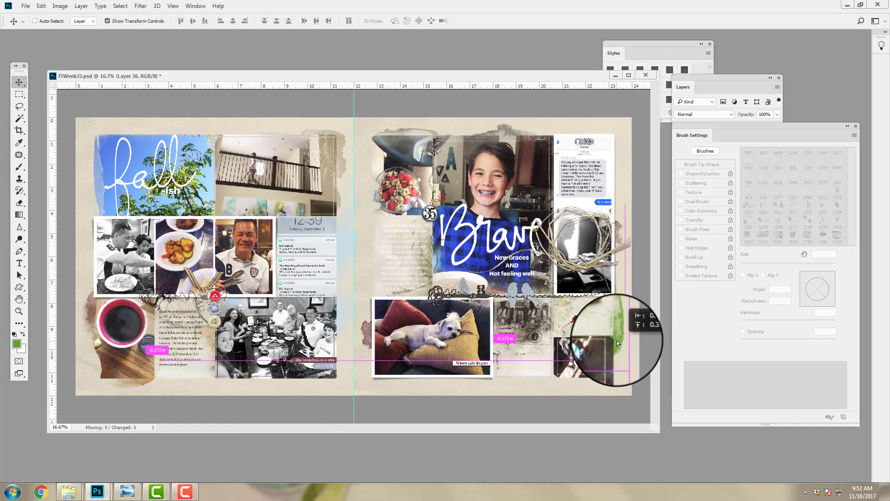
left_click_drag(616, 341, 619, 328)
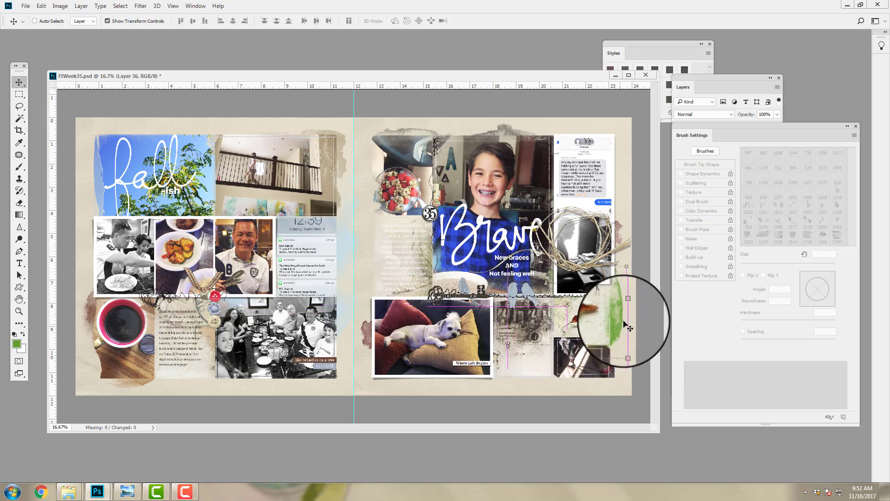
Step: Mute the green paint stamp on Layer 36 with Hue/Saturation by lowering its saturation and raising its lightness
left_click(56, 7)
mouse_move(75, 29)
left_click(189, 77)
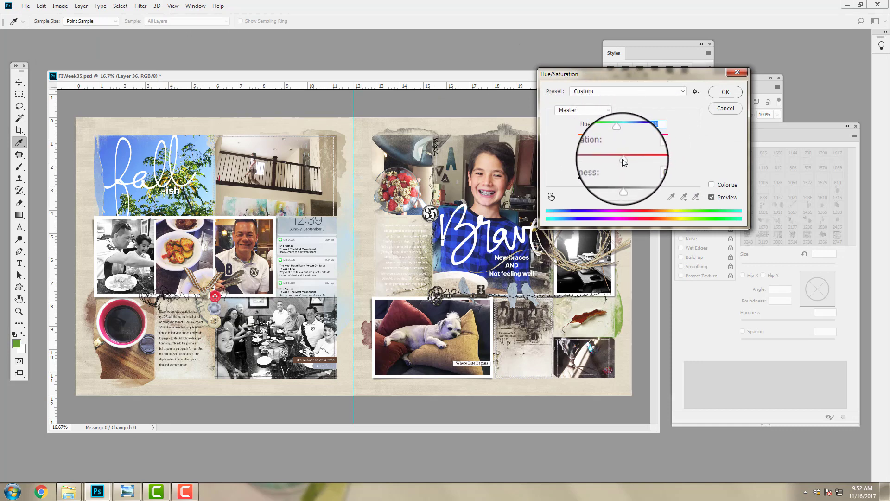
left_click_drag(630, 158, 629, 180)
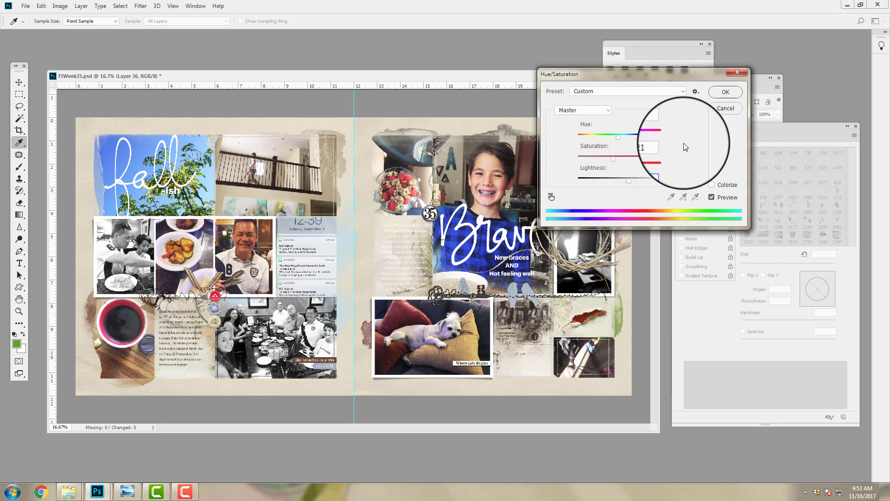
left_click(742, 92)
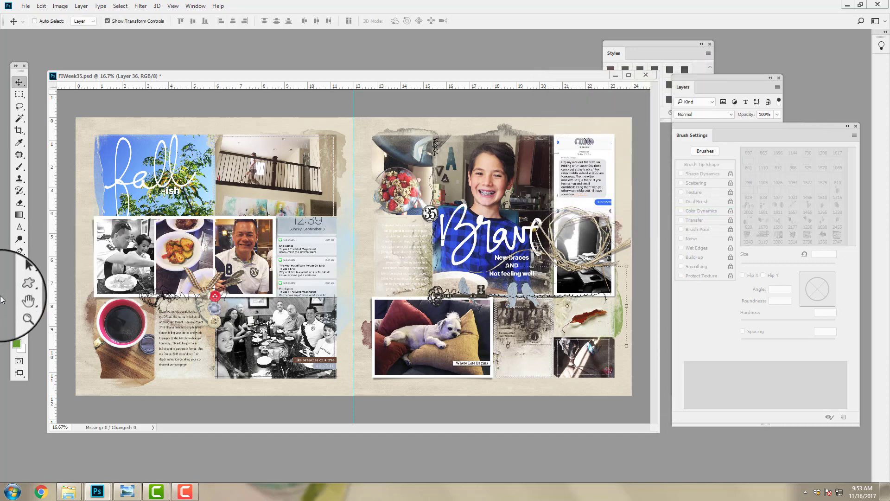
Step: Set the foreground colour to a muted green sampled from the adjusted paint stamp at the right page's outer edge
left_click(14, 344)
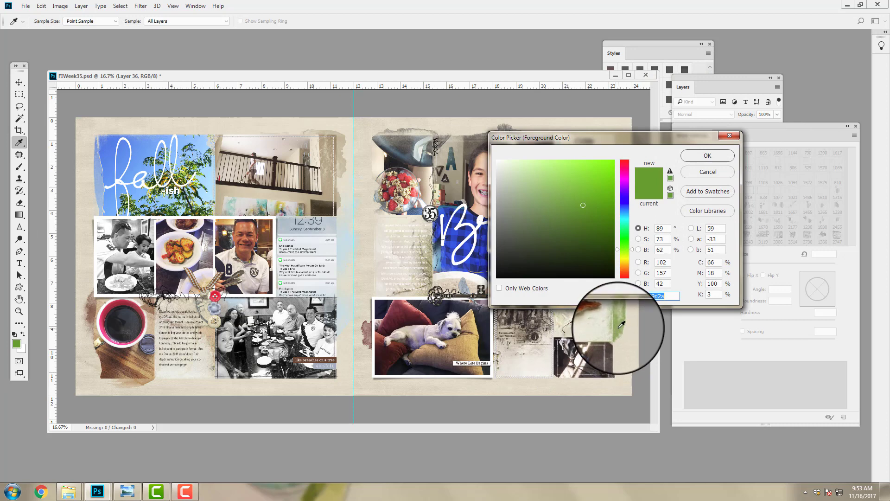
left_click(607, 313)
left_click(706, 158)
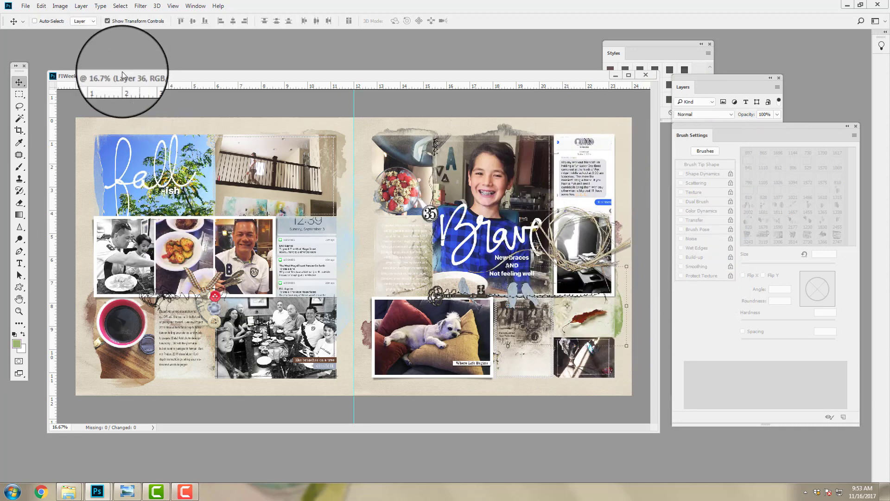
Step: Stamp the 3119 px paint brush, resized to 1912 px and turned to -178°, in muted green behind the left page's lower group photo
left_click(18, 165)
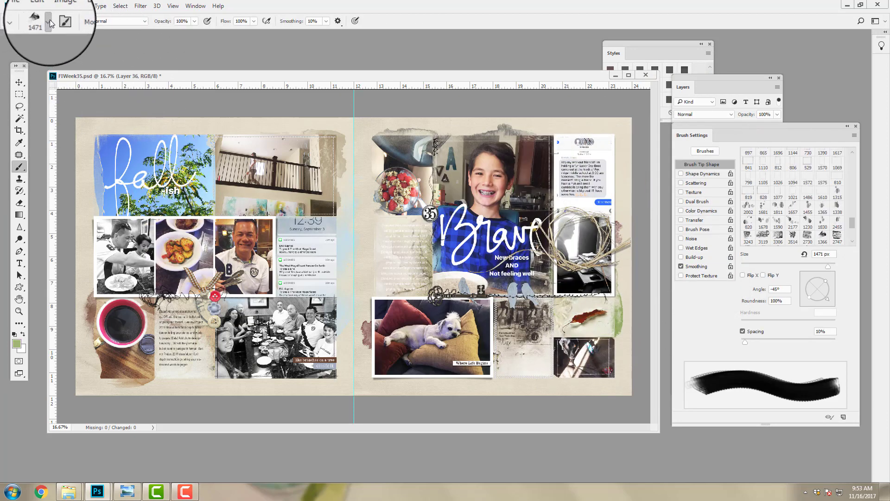
left_click(50, 21)
scroll(66, 139, "down", 3)
left_click(60, 120)
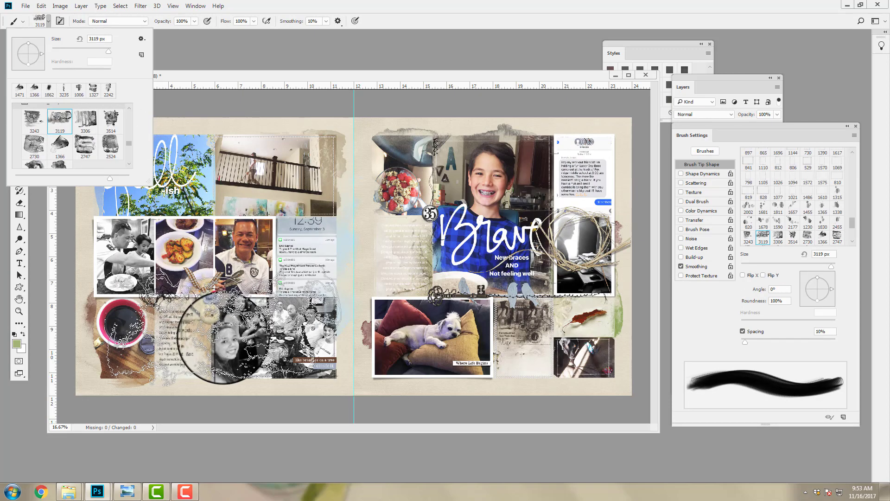
left_click_drag(810, 288, 829, 266)
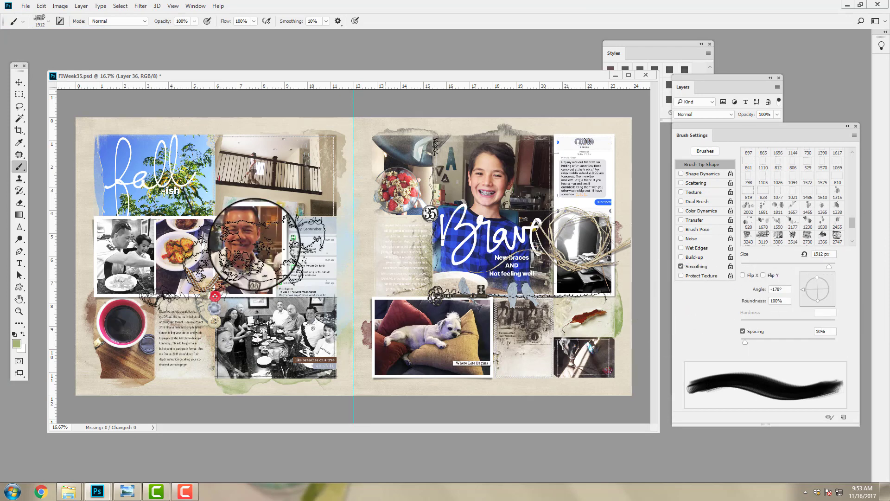
Step: Deepen the blue paint stamp on Layer 30 using Levels with a shadow input of 123, and shift it slightly towards the left page
left_click(19, 82)
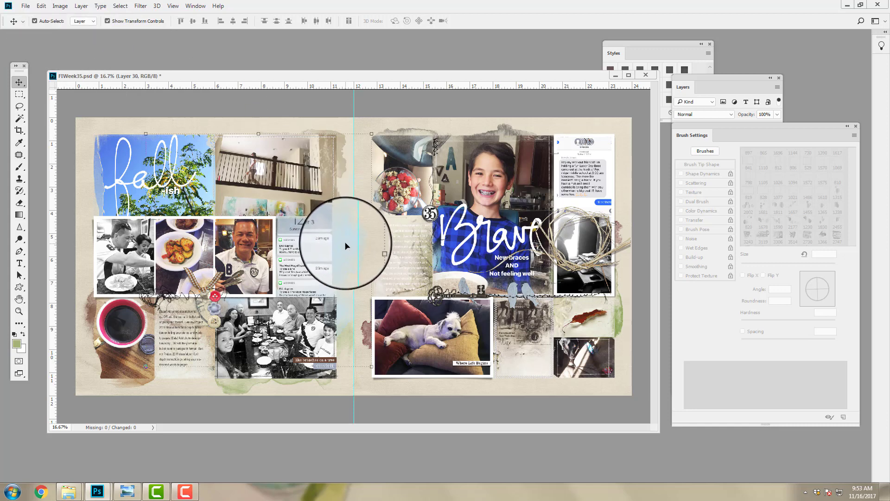
left_click(60, 6)
mouse_move(92, 29)
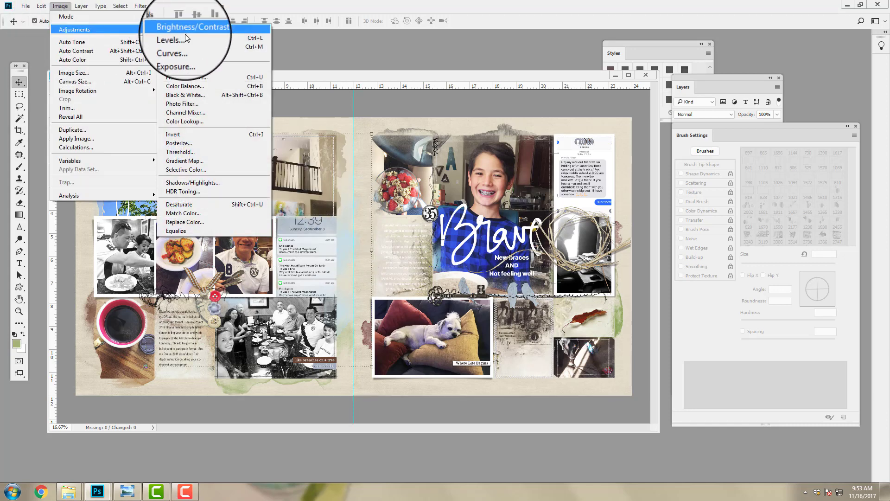
left_click(185, 38)
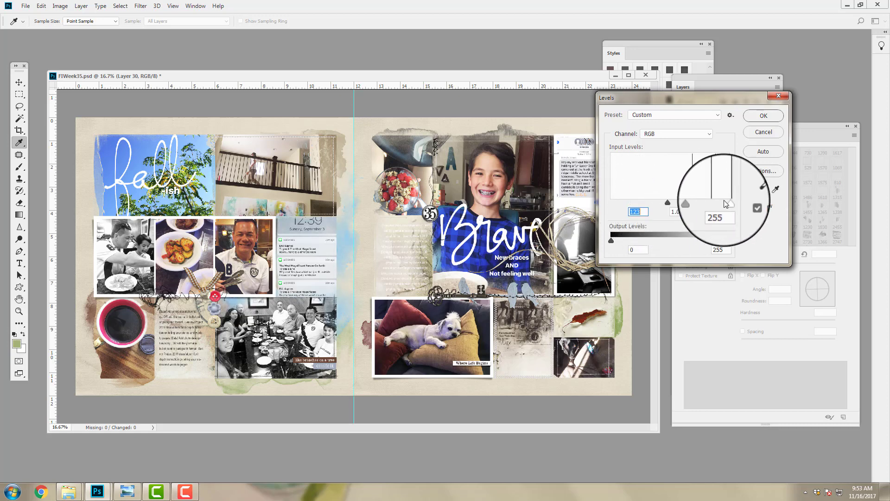
left_click(760, 116)
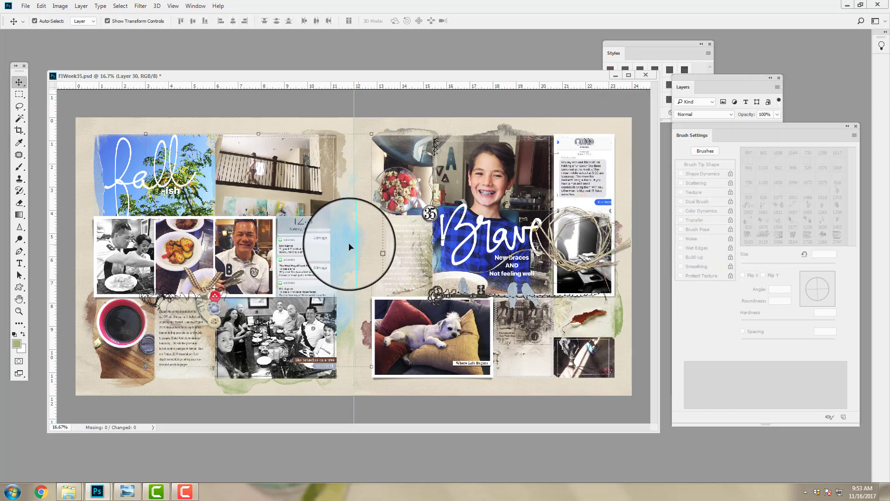
left_click_drag(341, 246, 333, 246)
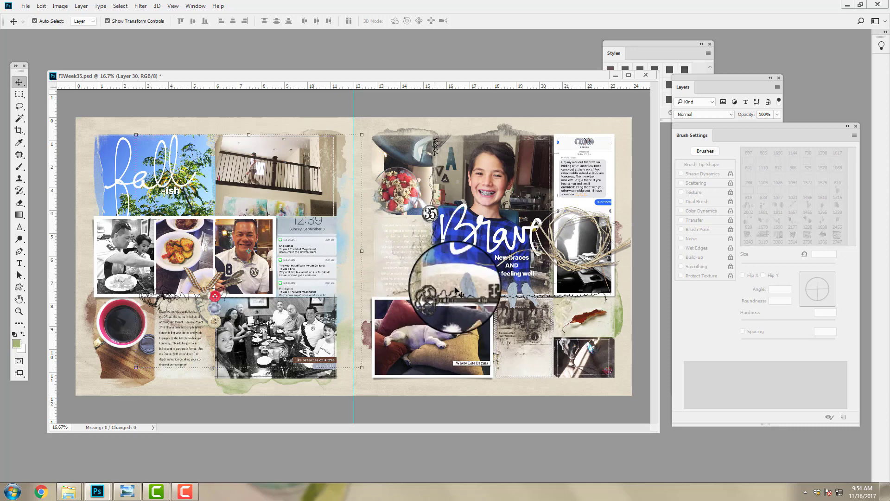
Step: Select Layer 35, then switch to Windows Explorer and open the Words folder of FotoInspired Series 2
left_click_drag(697, 79, 696, 87)
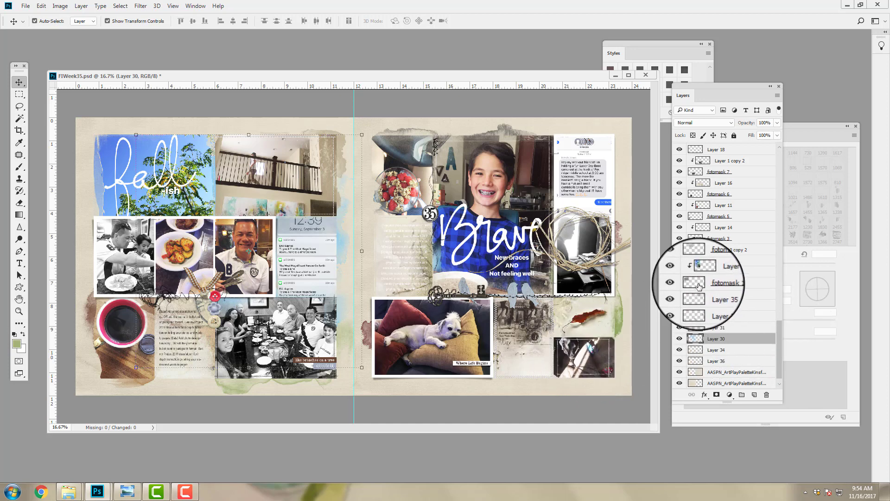
left_click(705, 296)
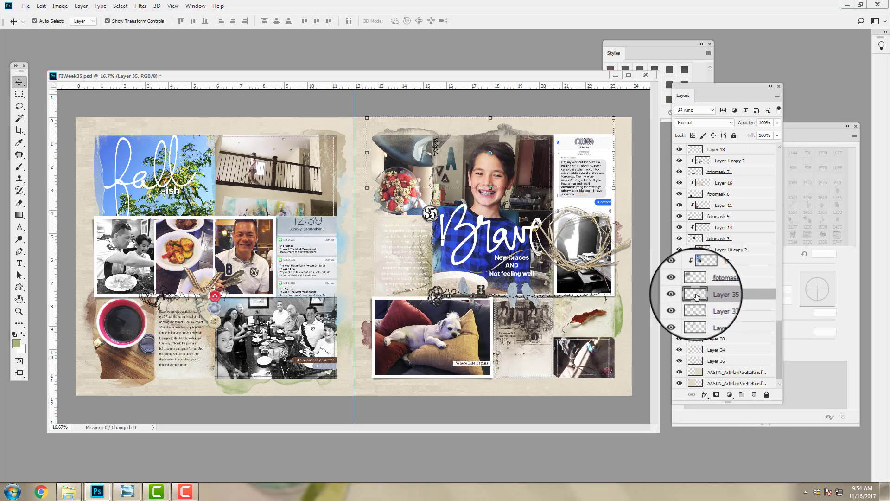
mouse_move(68, 491)
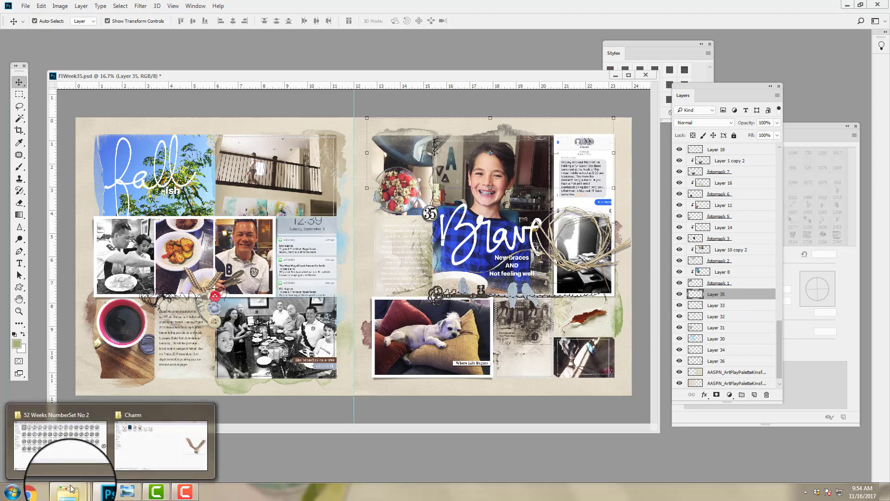
left_click(66, 461)
left_click(394, 19)
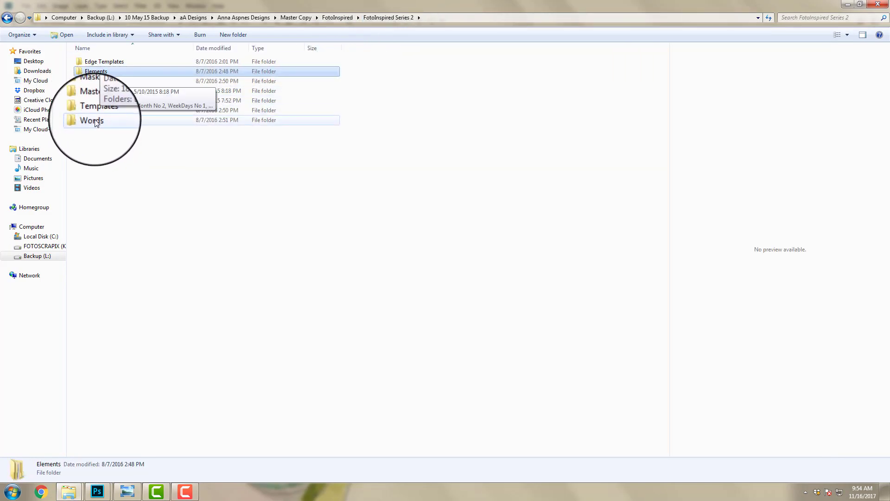
double_click(95, 121)
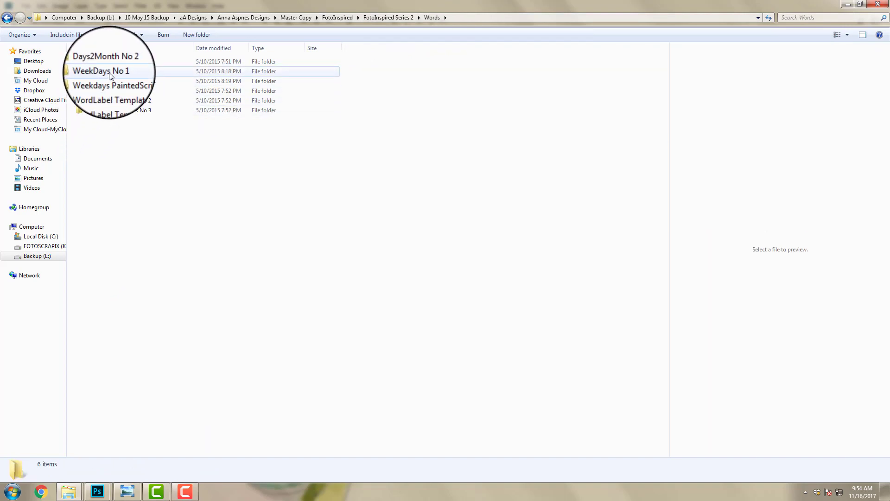
Step: Open the Days2Month No 2 folder and look through its BONUS BrushSet subfolder
double_click(108, 61)
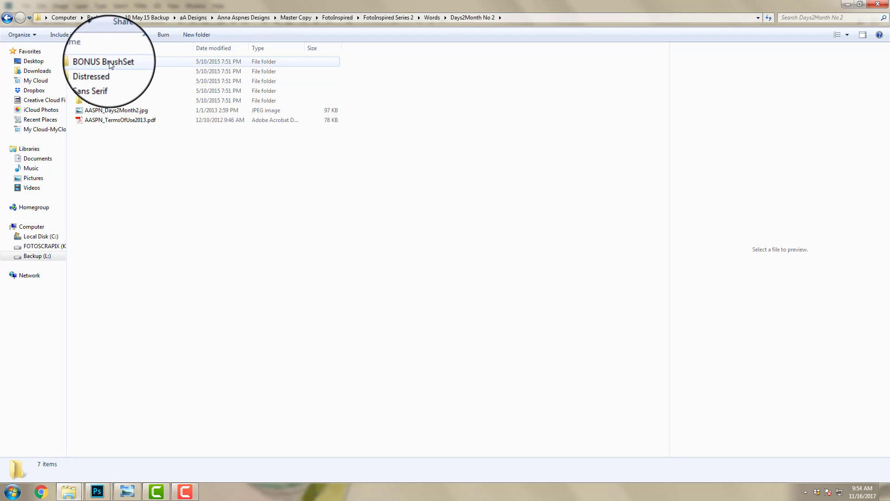
double_click(109, 61)
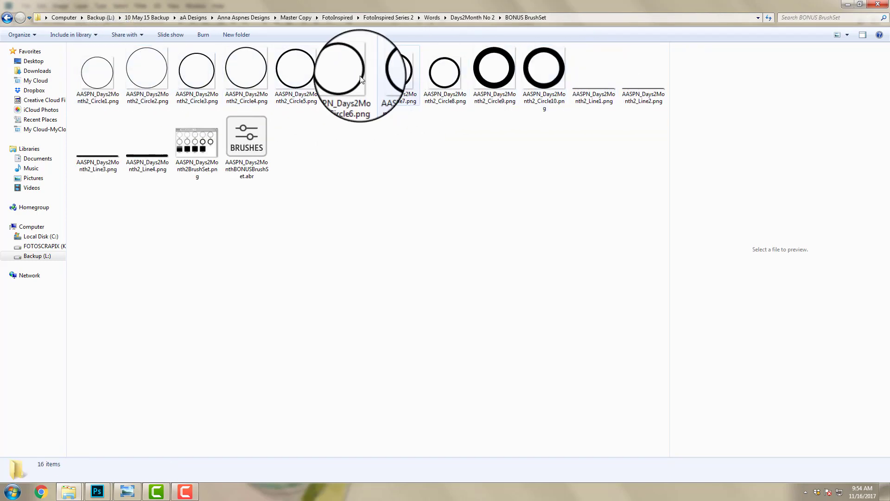
left_click(8, 20)
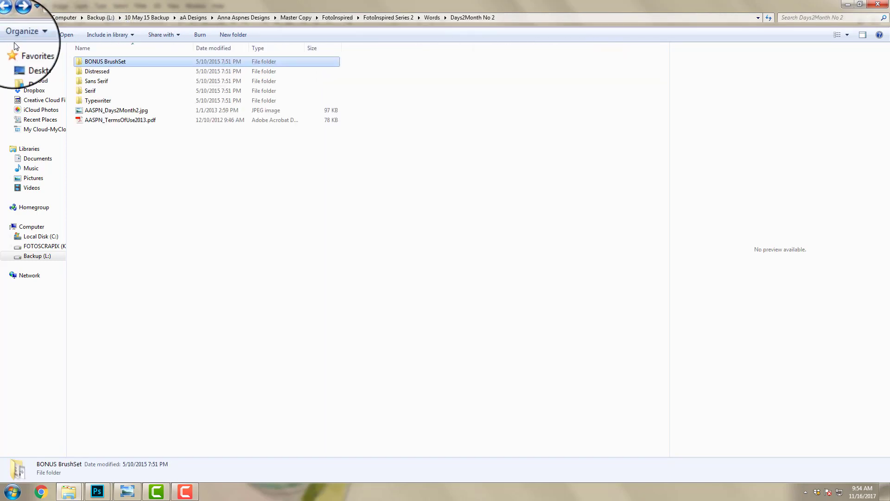
Step: Open the Distressed folder, widen the preview area, and preview the December, July and May date strips
double_click(97, 72)
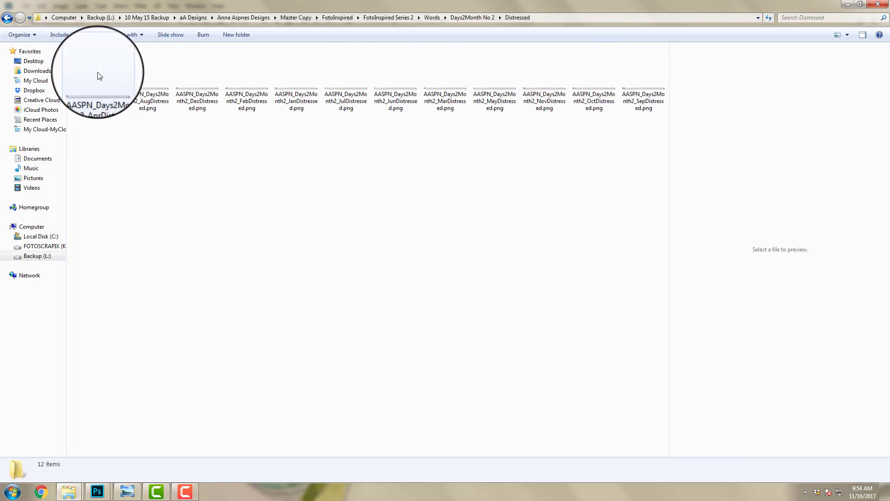
left_click(184, 88)
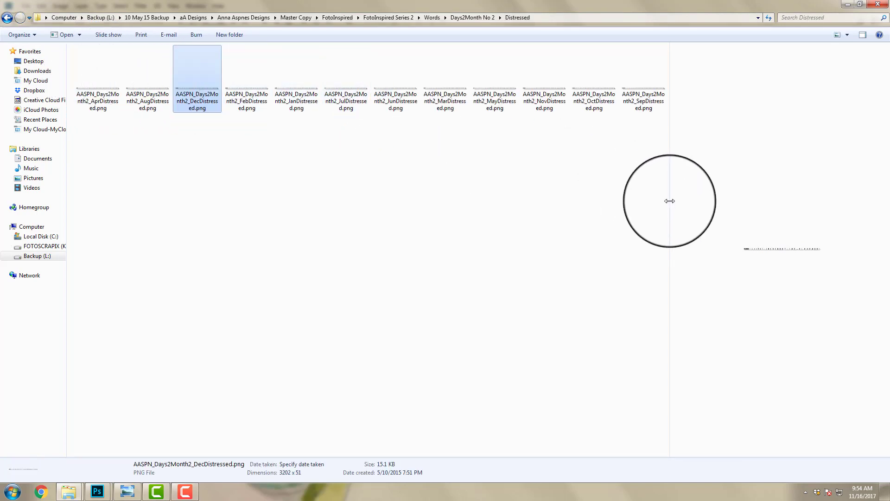
left_click_drag(669, 201, 238, 218)
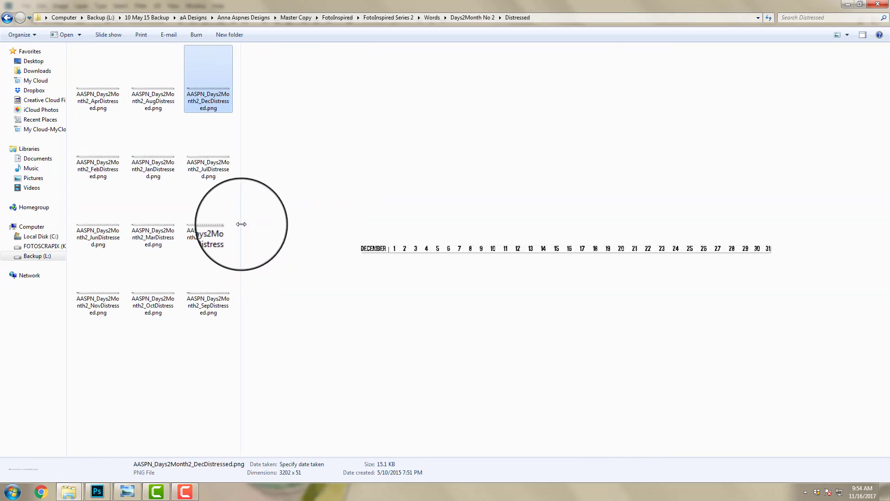
left_click(202, 166)
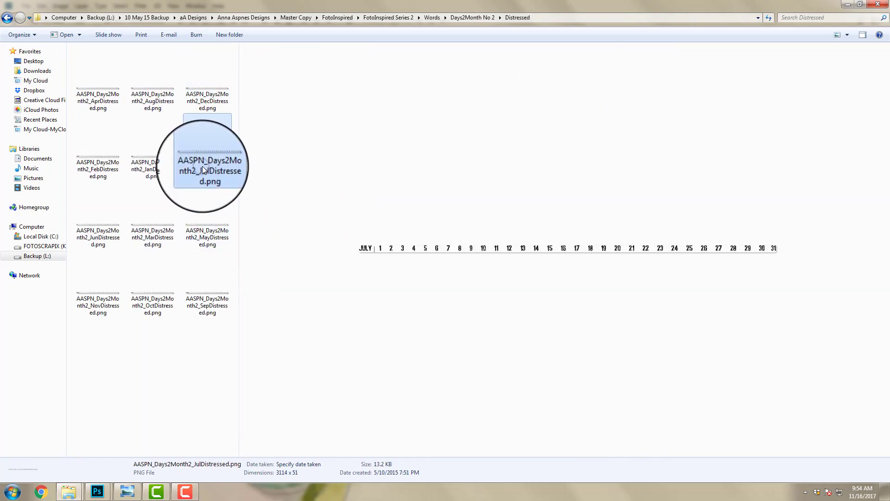
left_click(214, 238)
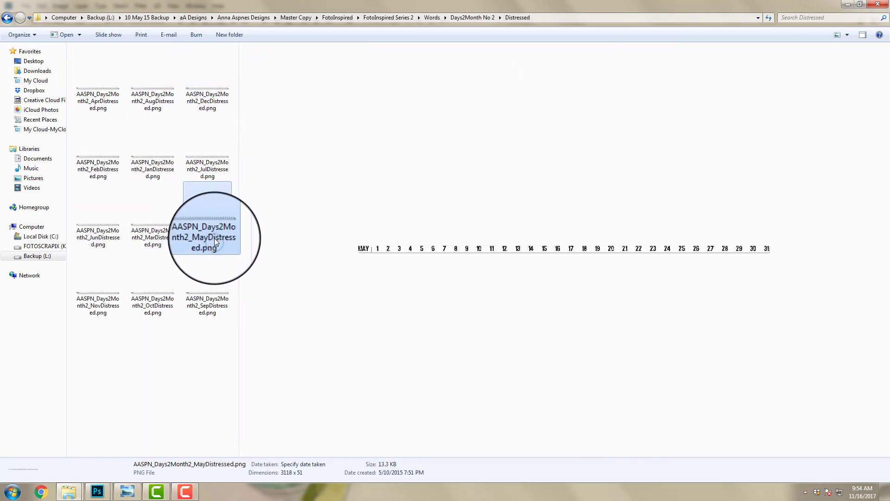
Step: Open the Sans Serif folder of Days2Month No 2 and preview the August date strip
left_click(460, 18)
double_click(150, 81)
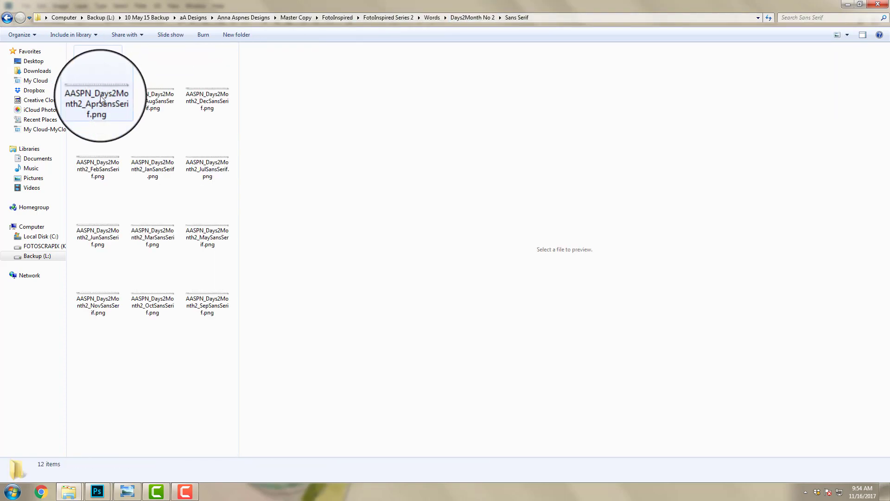
left_click(157, 106)
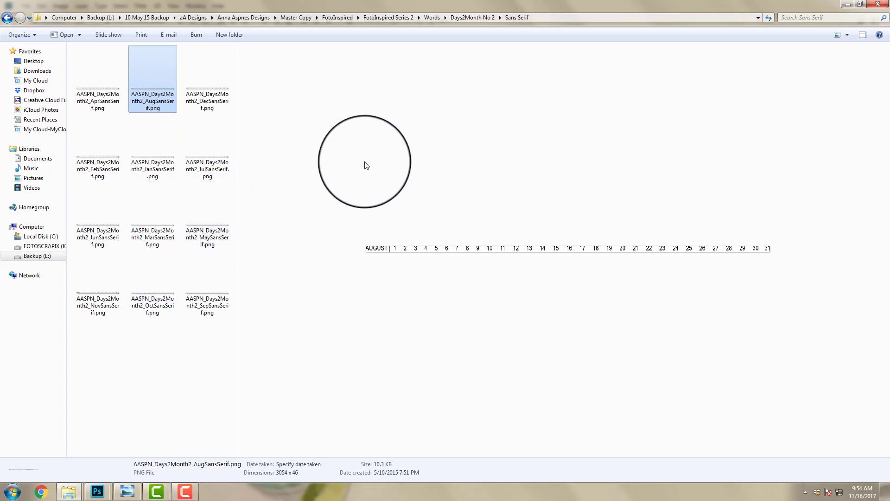
Step: Place AASPN_Days2Month2_AugTypewriter.png from the Typewriter folder into FIWeek35.psd, along the right page's lower edge below the photos
left_click(462, 17)
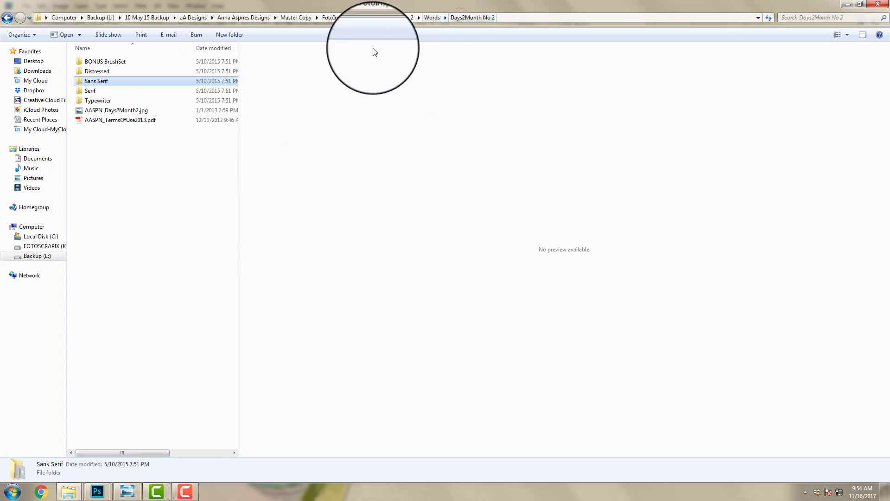
left_click(98, 101)
double_click(97, 101)
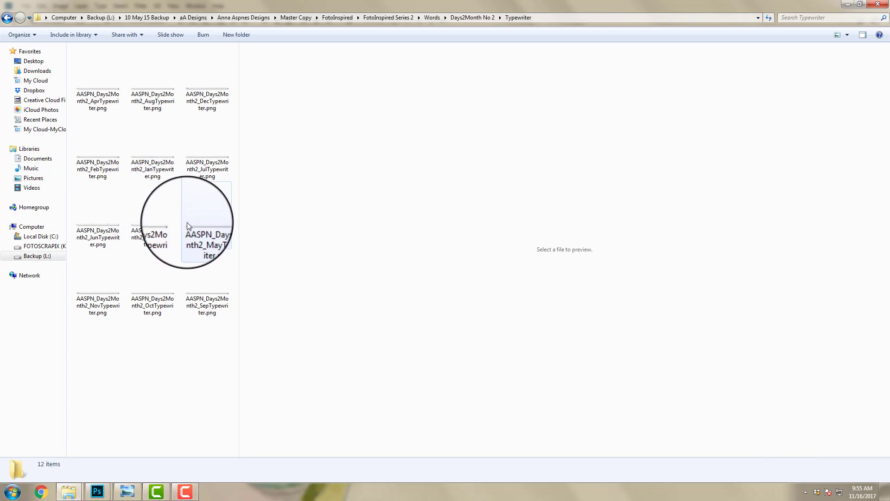
left_click(166, 96)
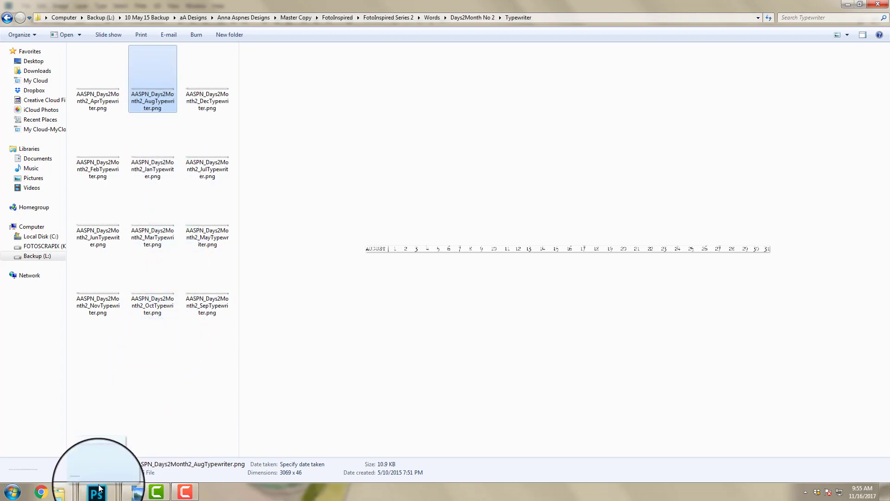
mouse_move(99, 488)
left_click_drag(69, 450, 511, 382)
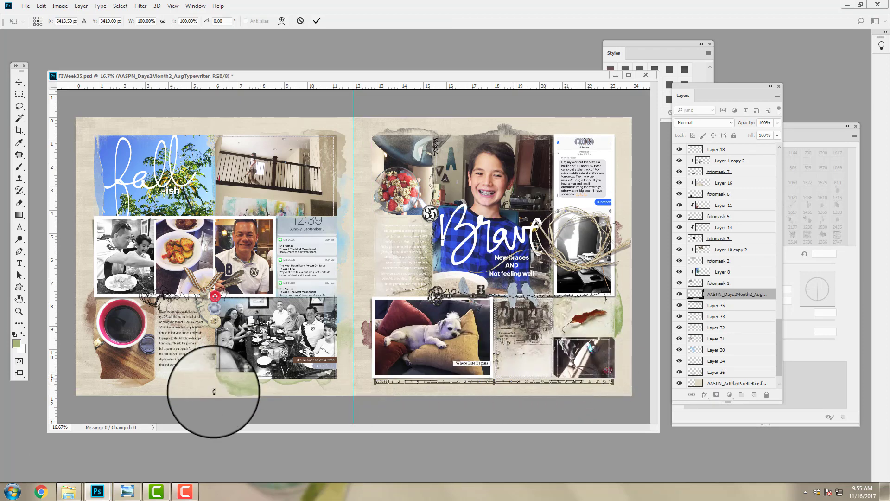
left_click(316, 21)
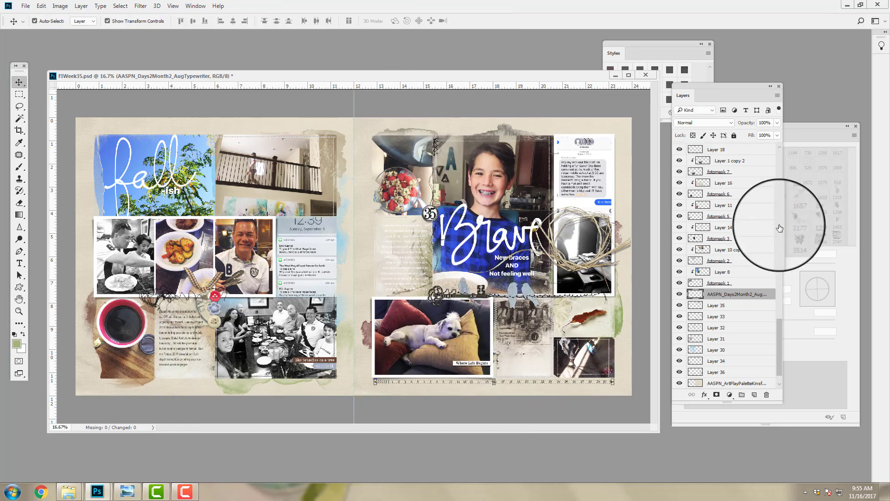
Step: Add a new layer above the August date strip and set the foreground colour to black, 000000
left_click(754, 394)
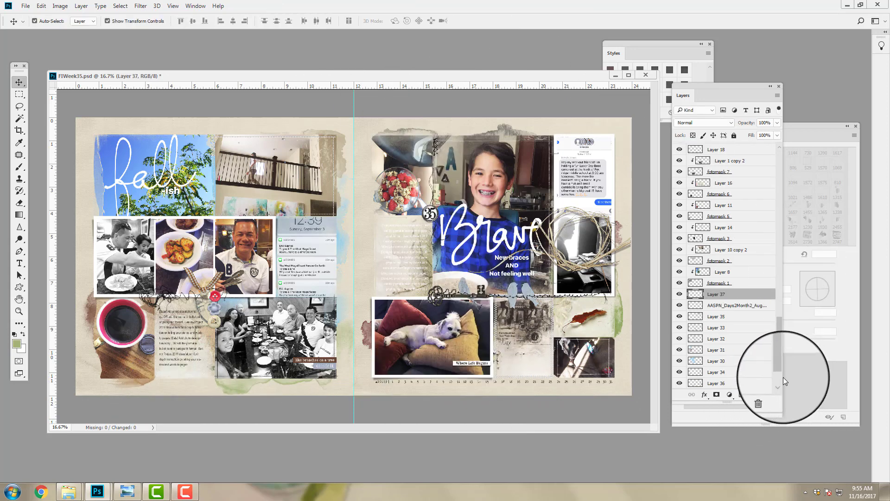
left_click(16, 343)
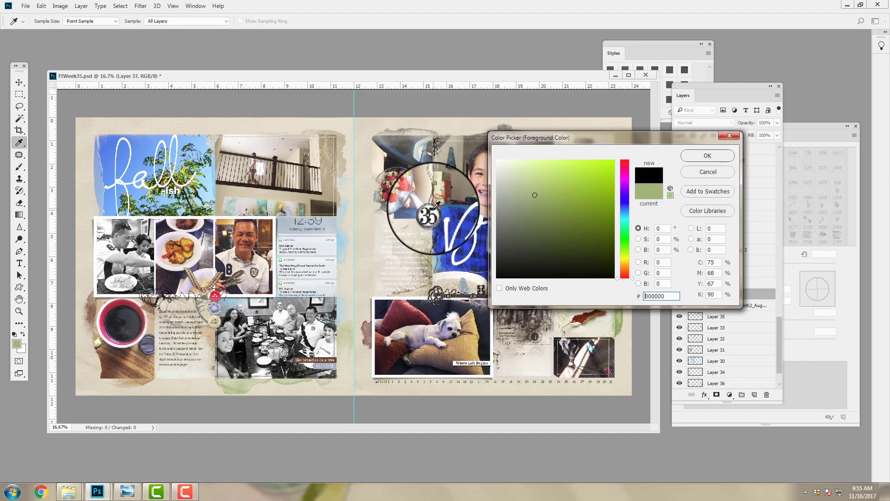
left_click(707, 155)
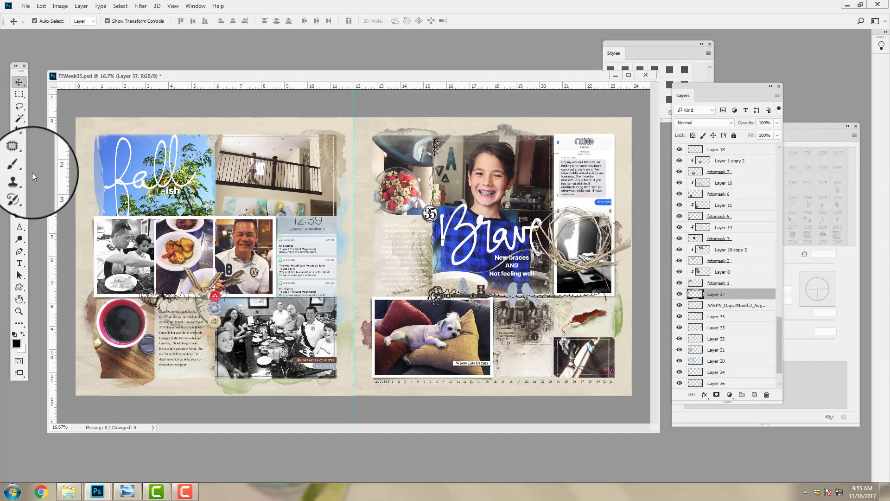
Step: Browse the FotoInspired brush group with the Brush tool, trying the 87 px circle brush and settling on the 652 px straight-line brush
left_click(19, 166)
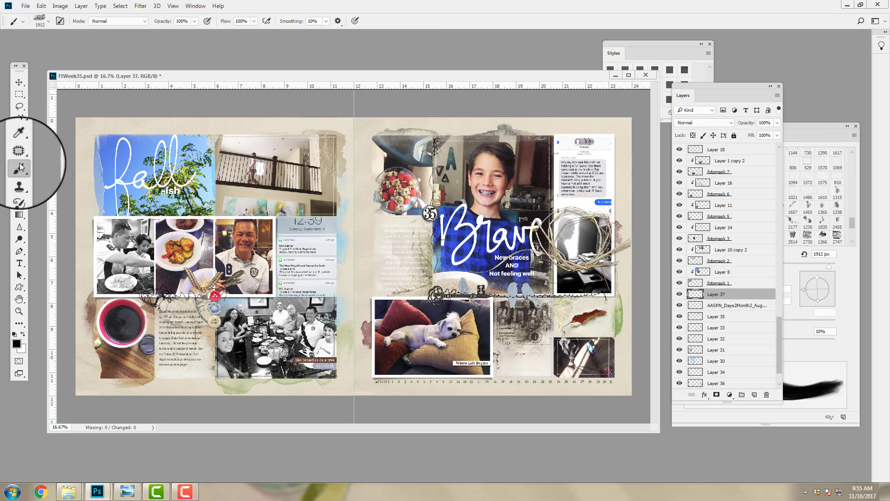
left_click(49, 21)
mouse_move(129, 141)
left_mouse_down()
mouse_move(127, 109)
mouse_move(126, 132)
left_mouse_up()
left_click(16, 120)
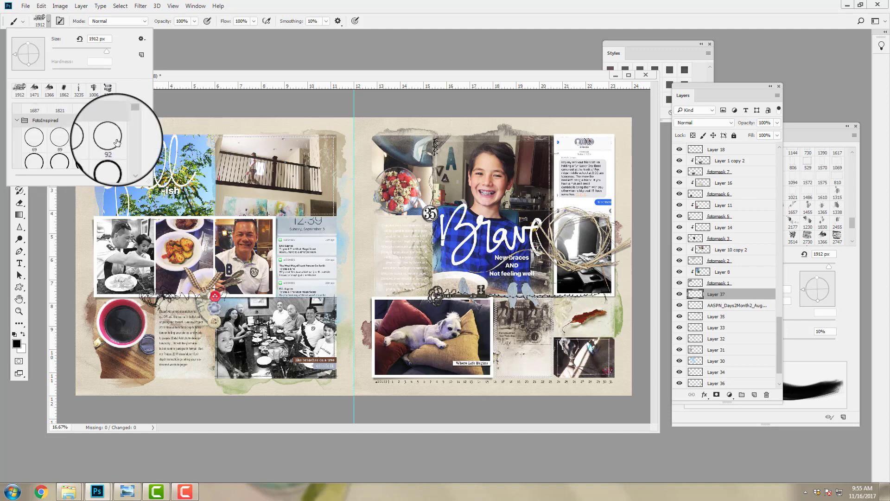
left_click(129, 164)
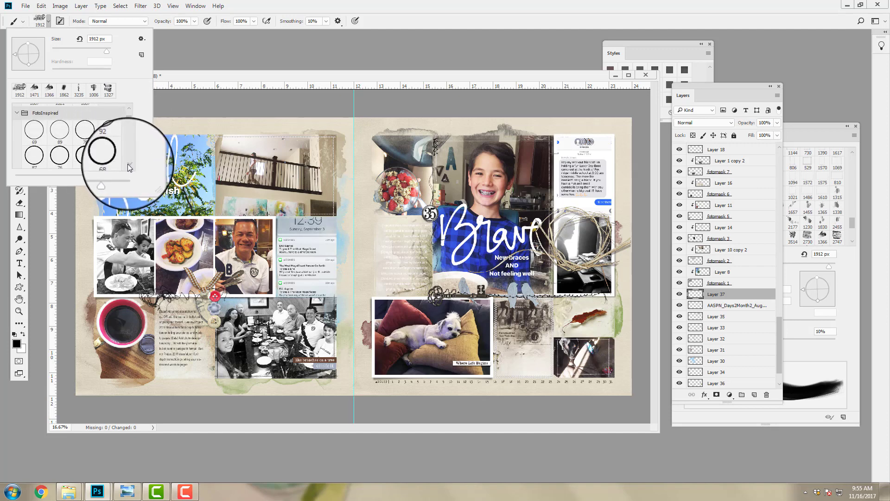
left_click(129, 164)
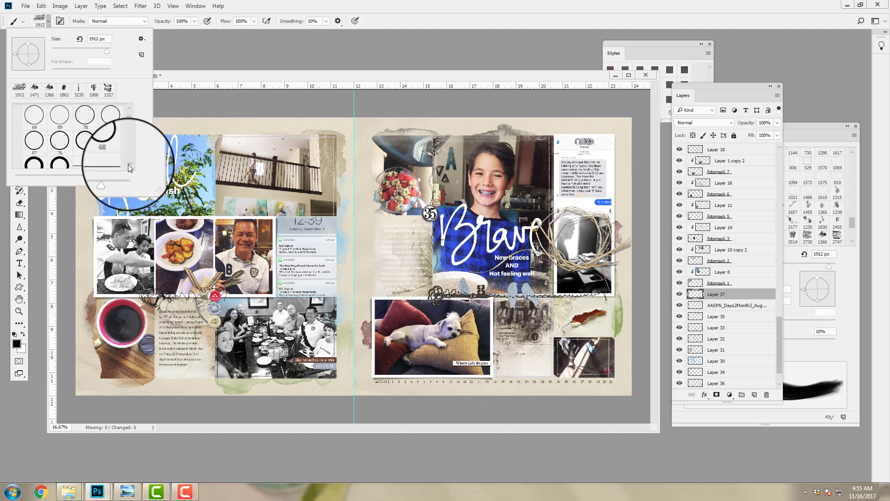
left_click(33, 140)
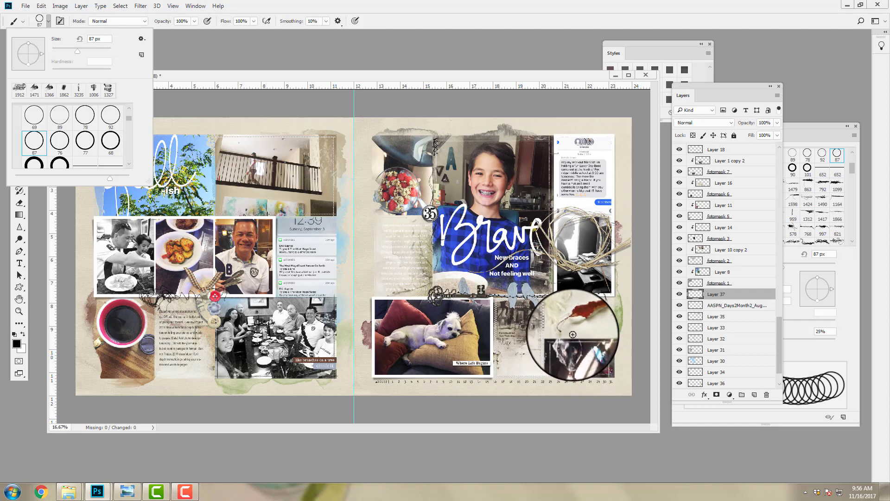
left_click(129, 165)
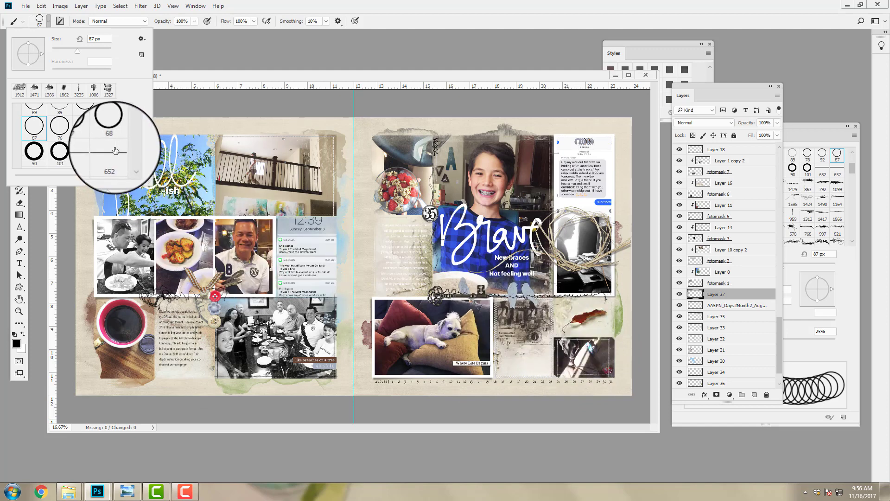
left_click(115, 149)
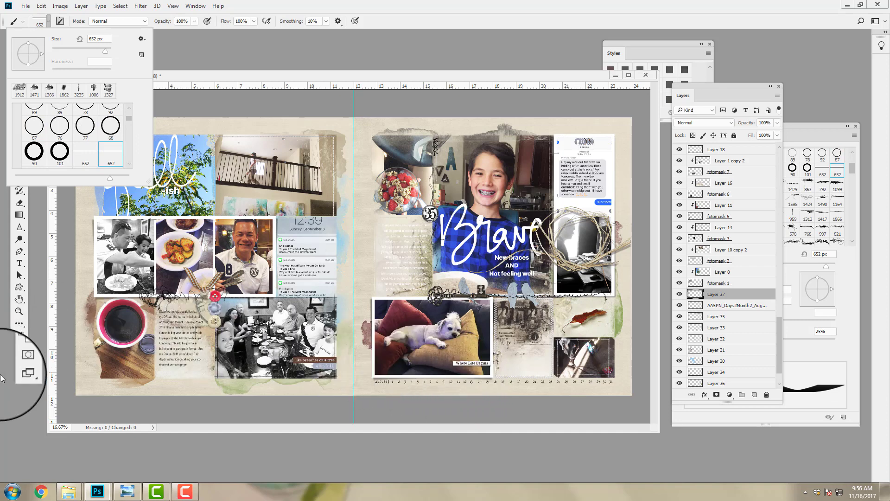
left_click(9, 408)
Step: Clear all the placeholder journaling text from textbox 1 on the left page
left_click(20, 266)
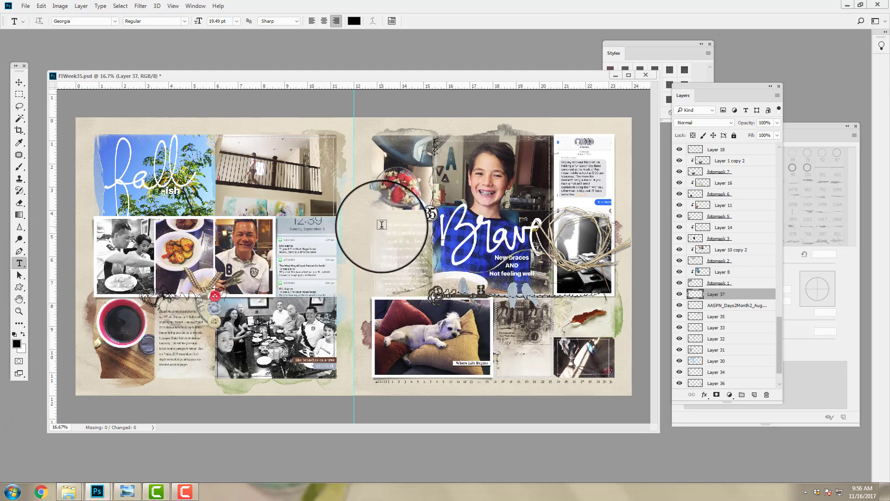
left_click(164, 311)
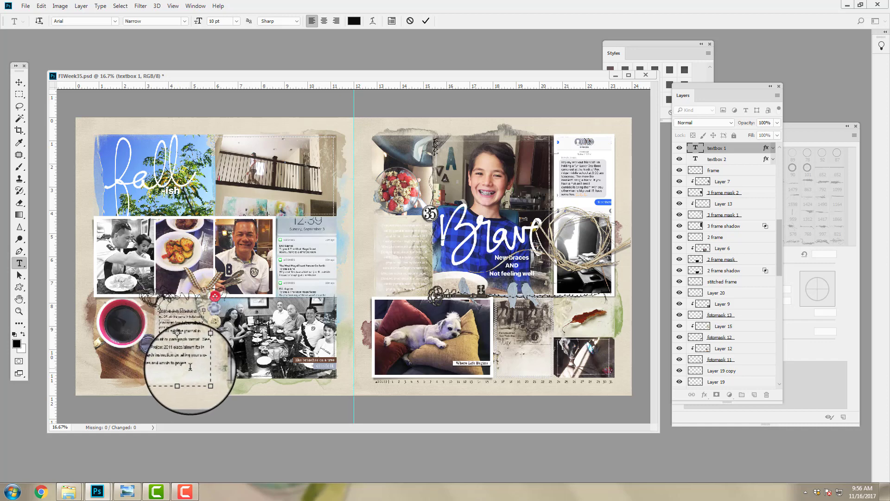
left_click_drag(188, 365, 141, 308)
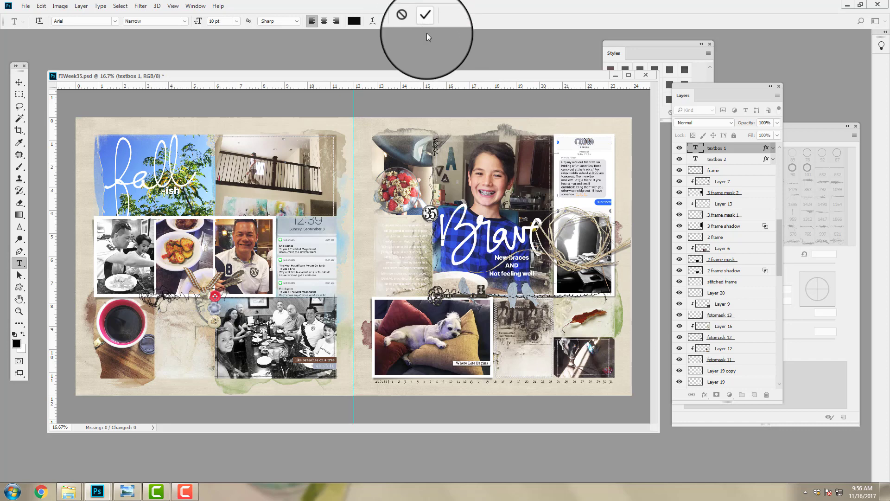
Step: Recolour all the journaling text in textbox 2 on the right page black and commit the edit
left_click(408, 257)
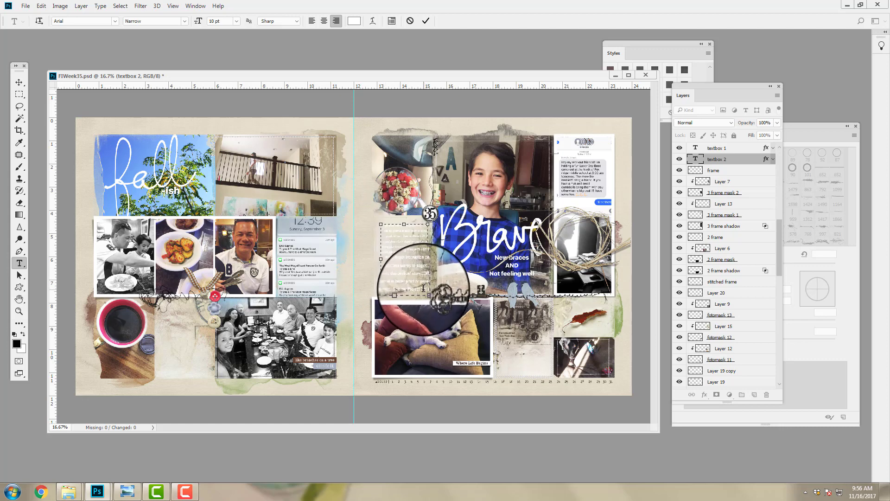
key("ctrl+a")
left_click(353, 21)
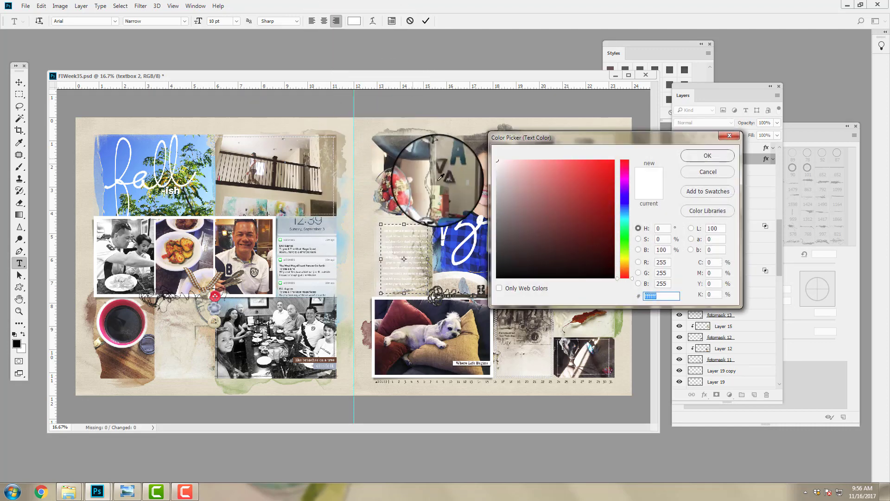
left_click(499, 277)
left_click(707, 155)
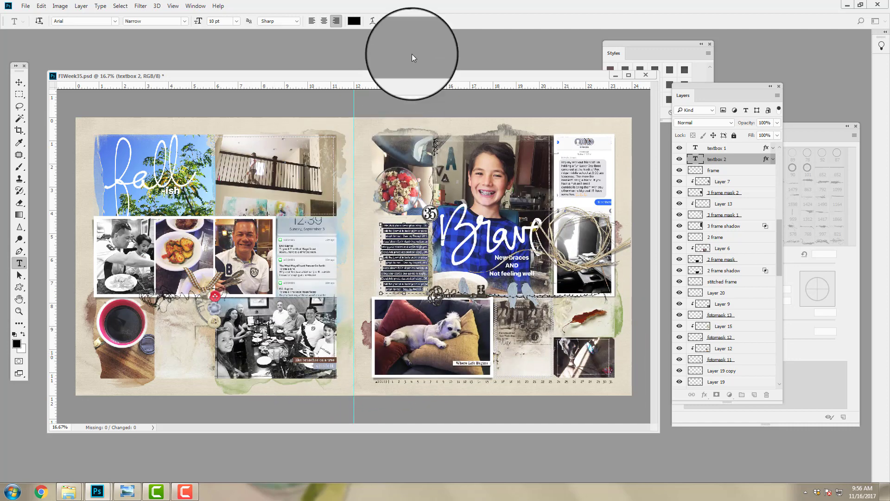
left_click(427, 21)
left_click(25, 5)
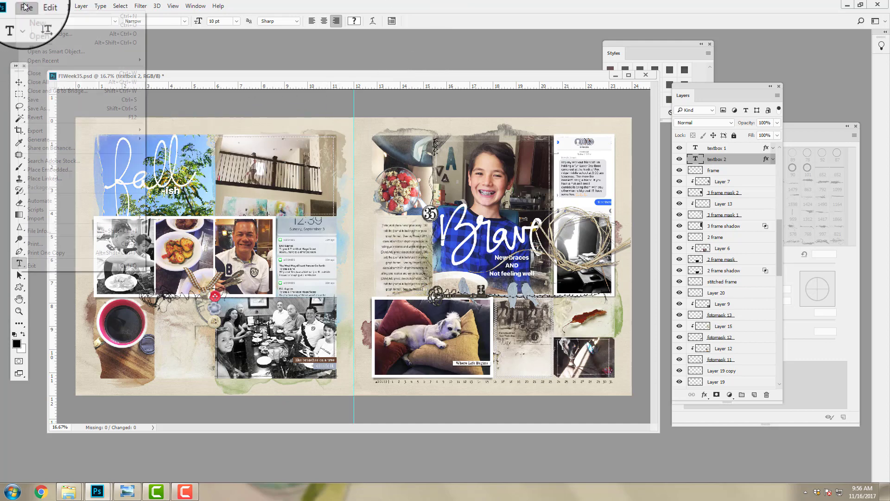
left_click(37, 109)
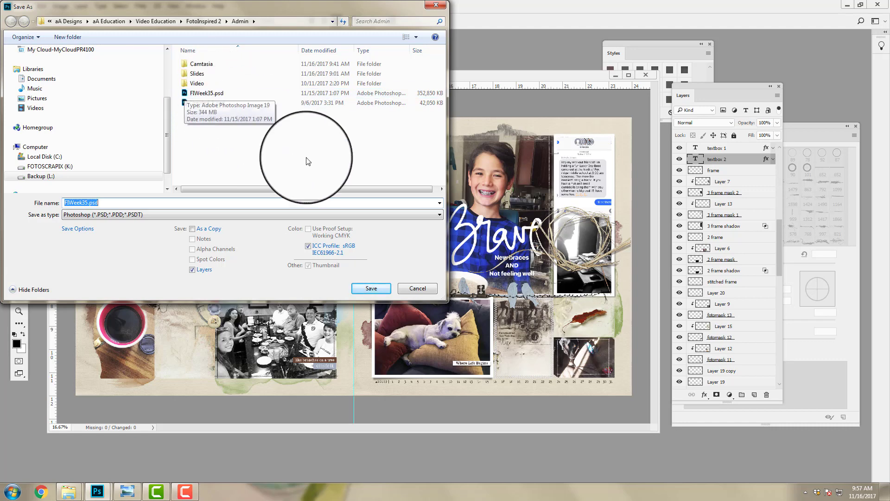
left_click(415, 290)
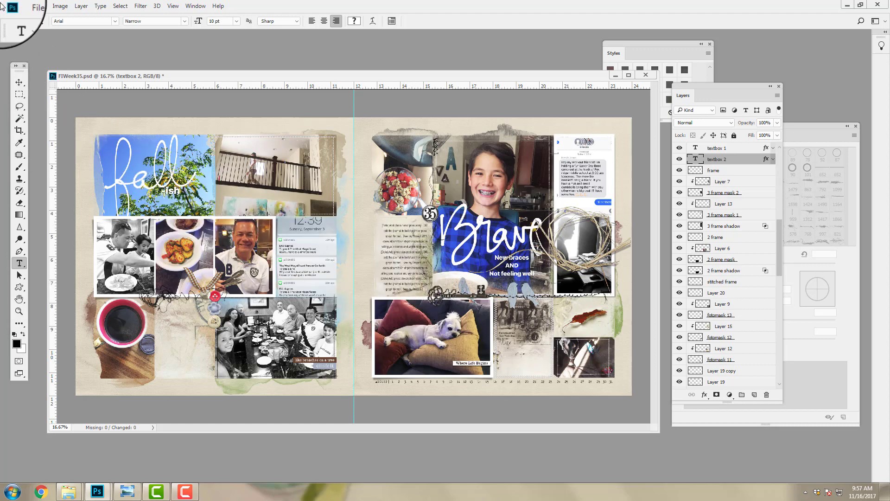
Step: Save a JPEG copy of the full spread as FIWeek35.jpg in the Admin folder at quality 8, Baseline ("Standard")
left_click(22, 8)
left_click(28, 82)
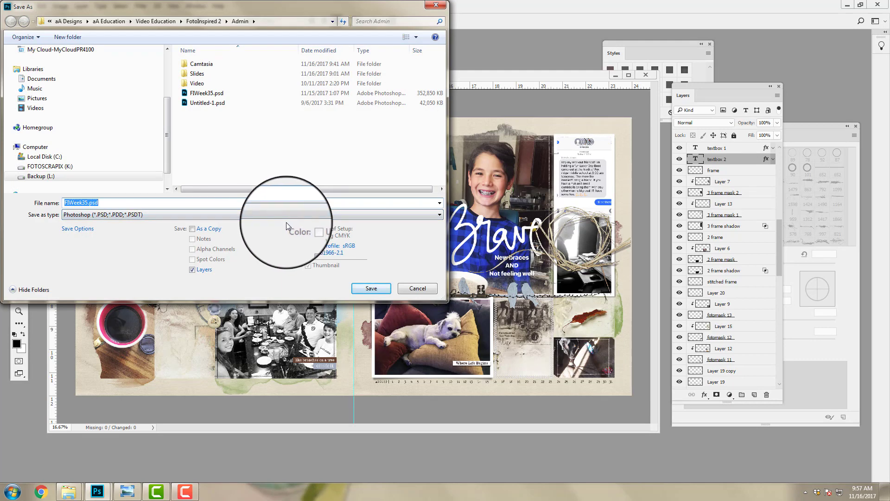
left_click(237, 215)
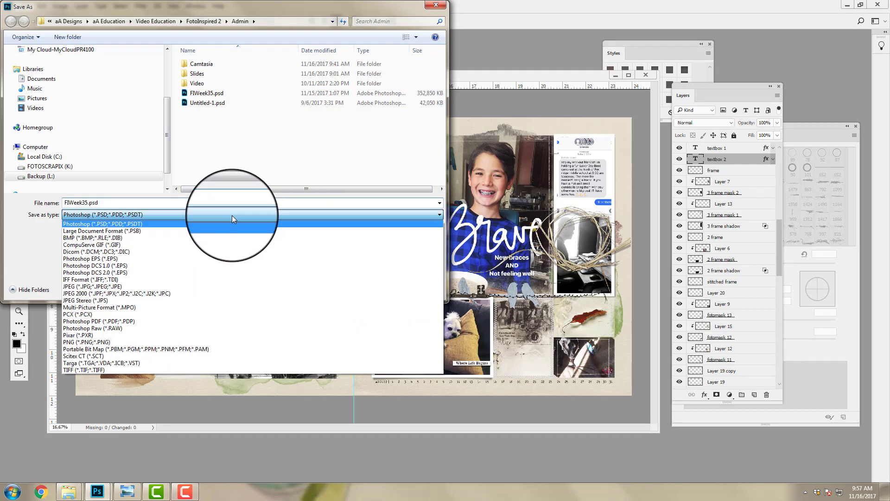
left_click(104, 287)
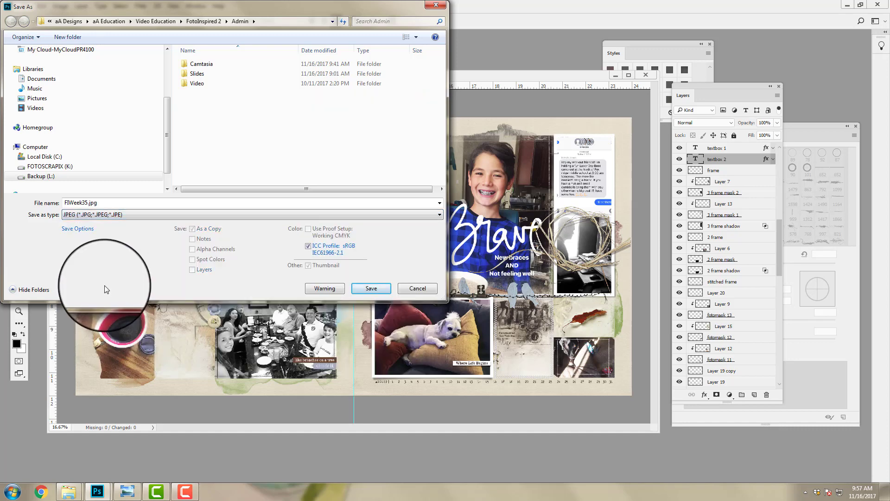
left_click(373, 288)
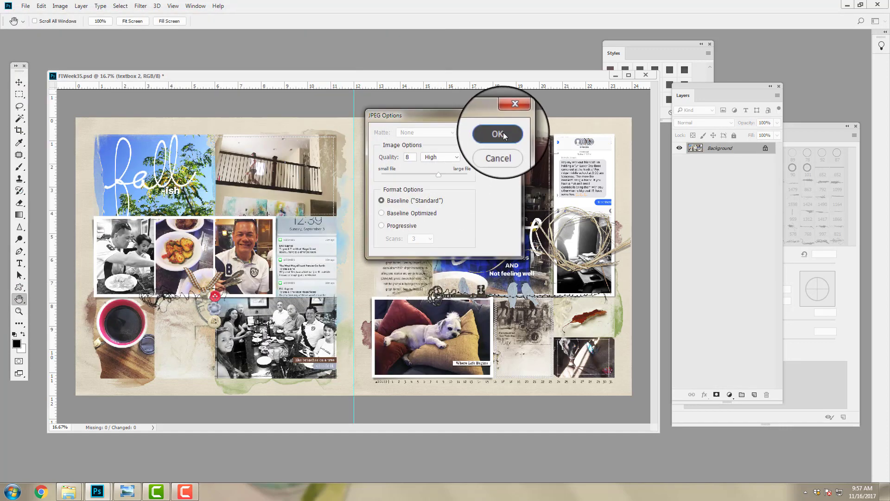
left_click(492, 132)
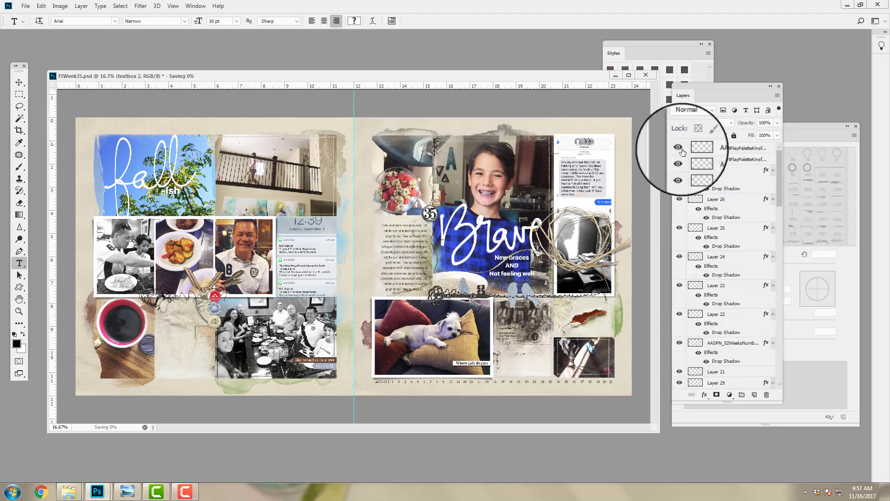
Step: Browse the Admin folder's files as extra large thumbnails in the Open dialog to check the saved JPEG
left_click(26, 6)
left_click(29, 26)
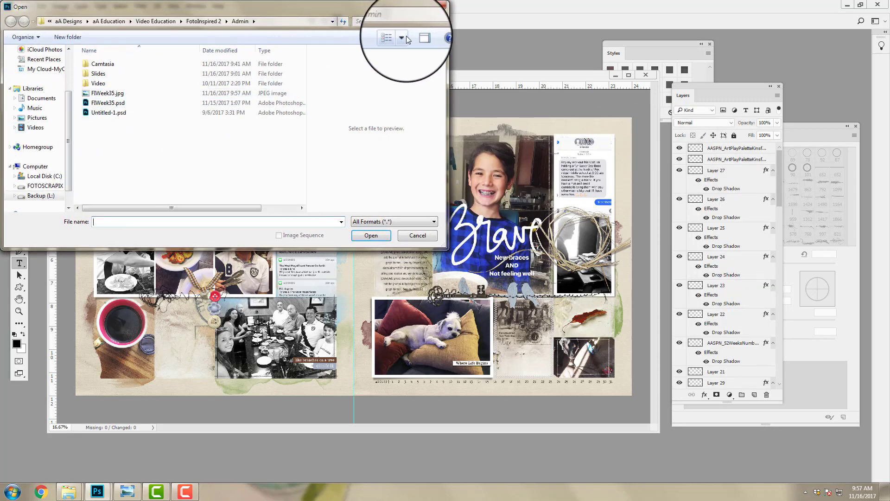
left_click(401, 38)
left_click(415, 10)
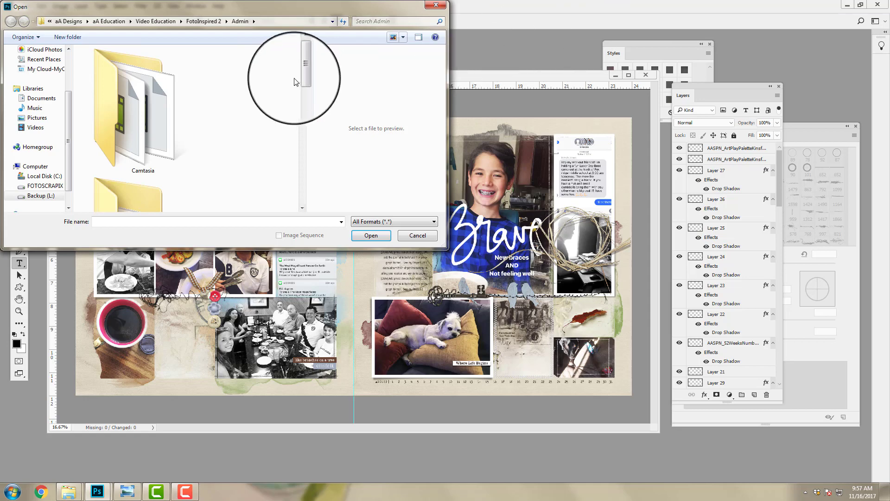
left_click_drag(305, 82, 288, 141)
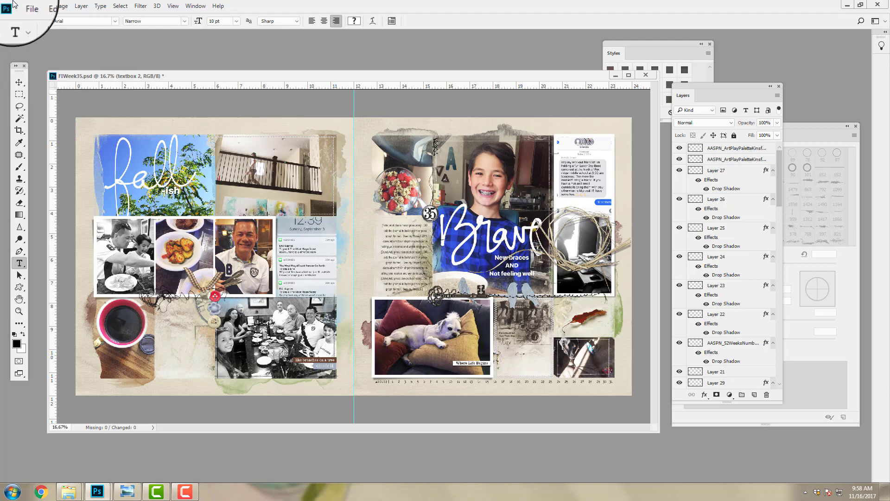
Step: Create a new white 12 x 12 inch RGB document at 300 pixels/inch and float it in its own window
left_click(26, 8)
left_click(29, 15)
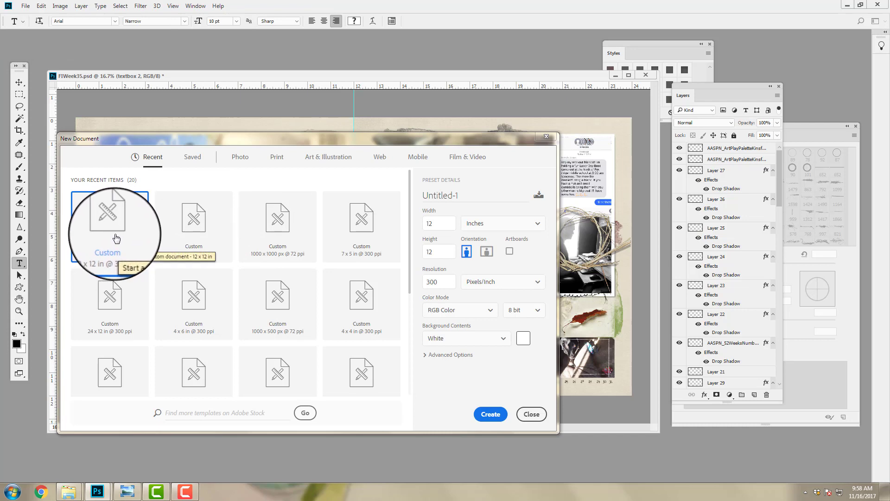
left_click(490, 413)
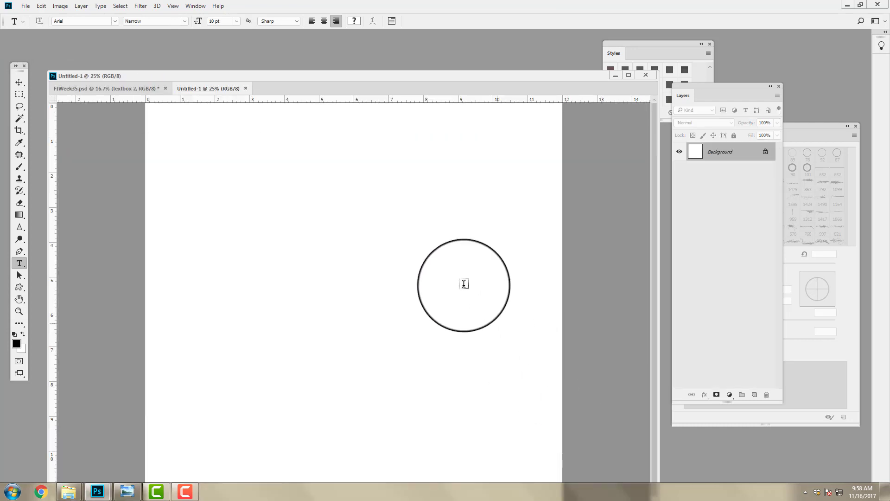
left_click_drag(226, 87, 163, 68)
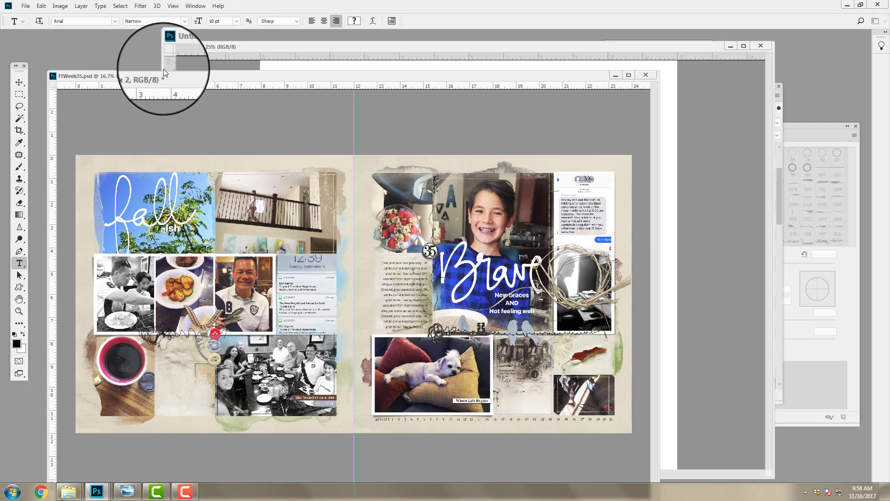
Step: Flatten the FIWeek35 spread and copy it into the 12 x 12 document with the Move tool, its left page filling the canvas
left_click(81, 6)
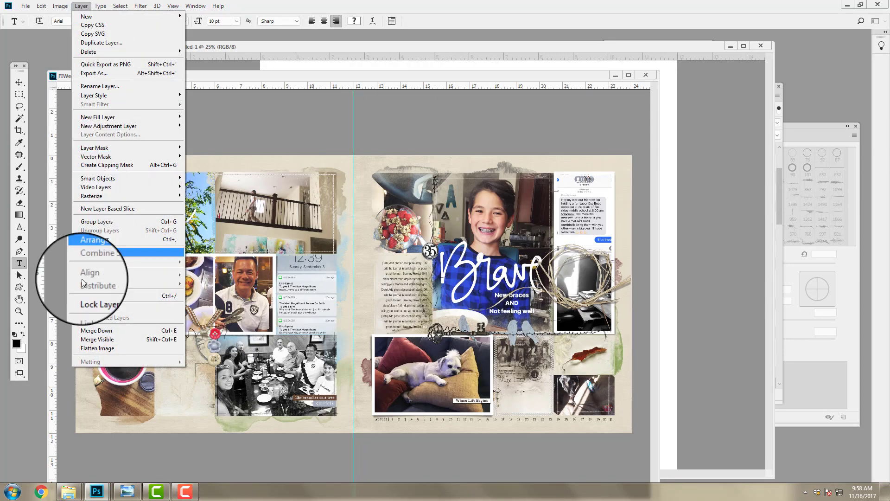
left_click(90, 348)
left_click(20, 81)
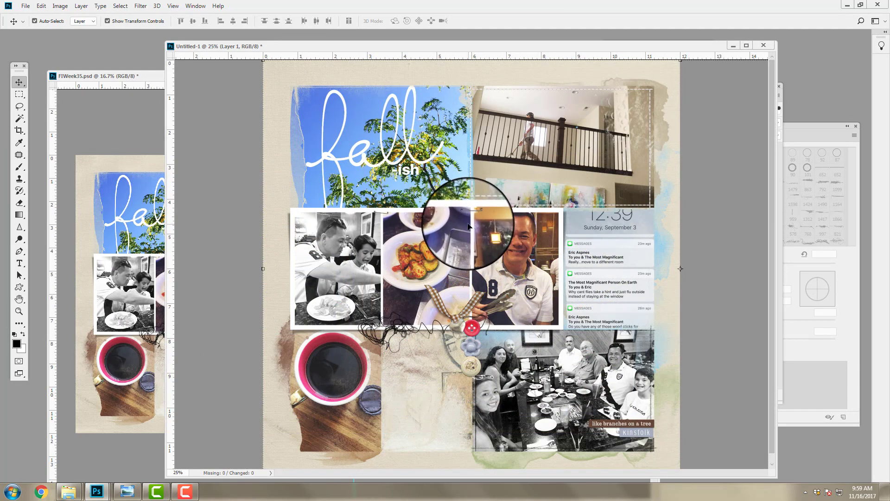
Step: Save the left page as a JPEG named FIWeek35A in the Admin folder at High quality, Baseline ("Standard")
left_click(26, 6)
left_click(46, 111)
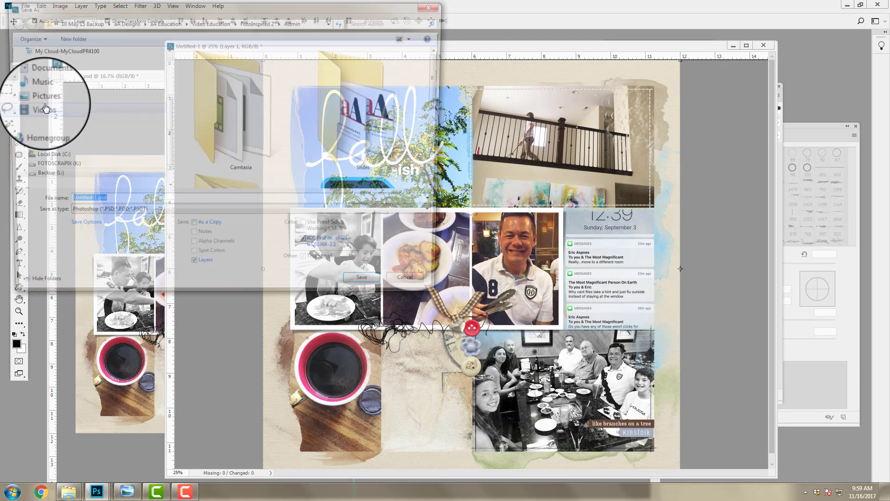
left_click_drag(441, 101, 442, 180)
left_click(383, 78)
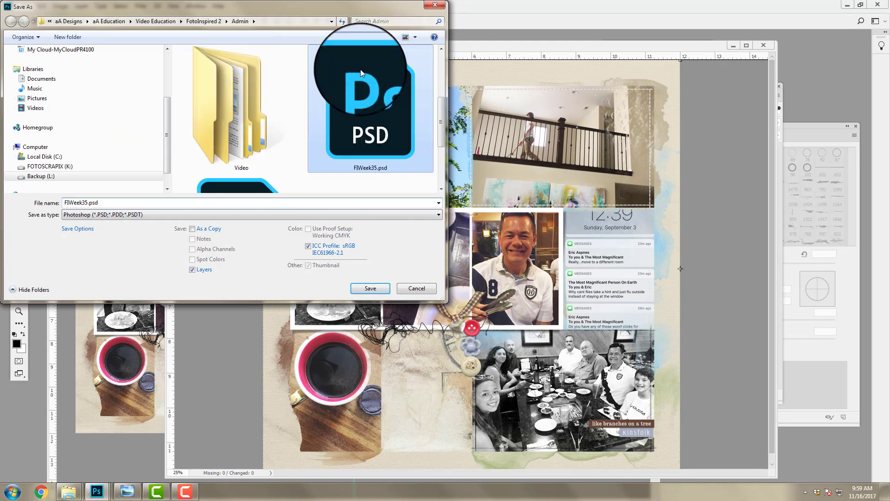
left_click(86, 203)
double_click(86, 203)
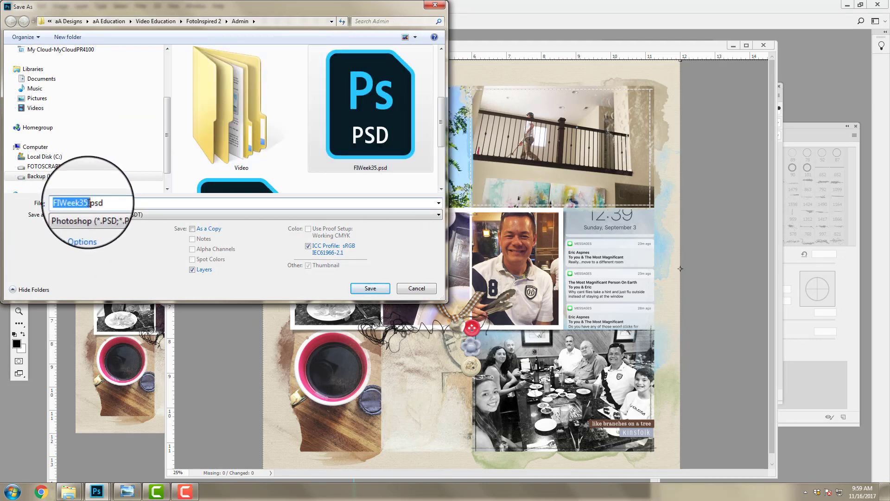
left_click(94, 204)
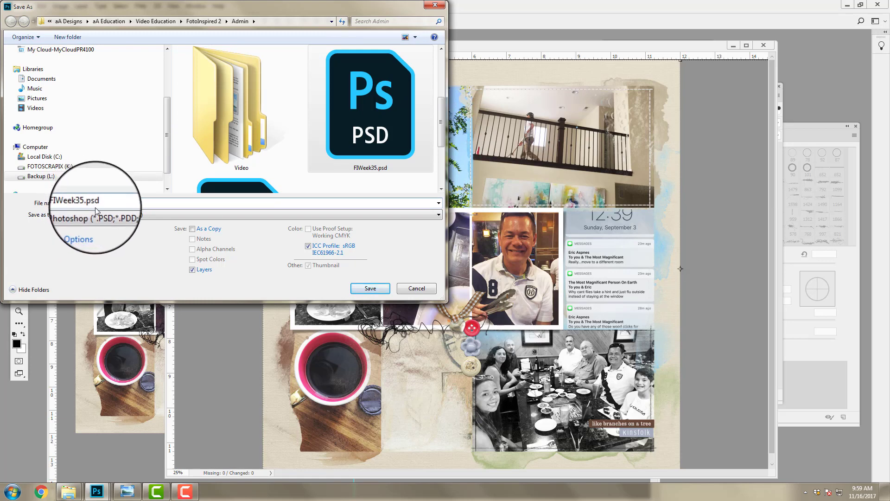
type("A")
left_click(98, 215)
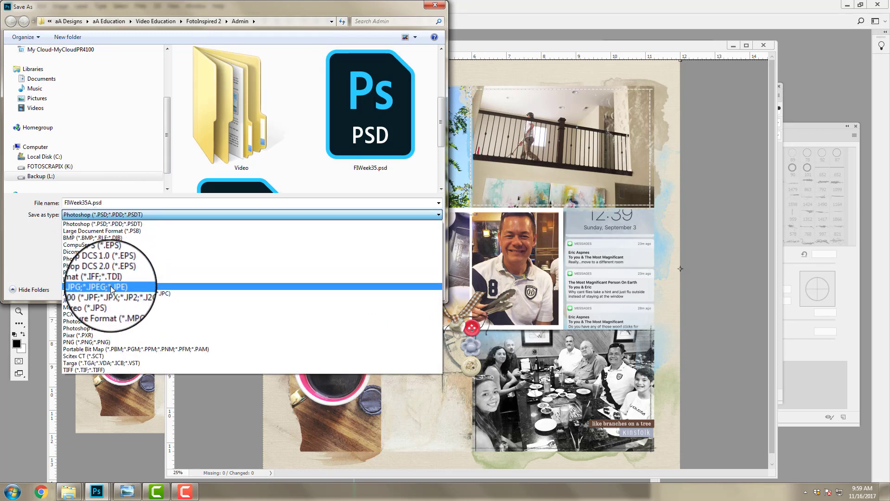
left_click(92, 286)
left_click(370, 288)
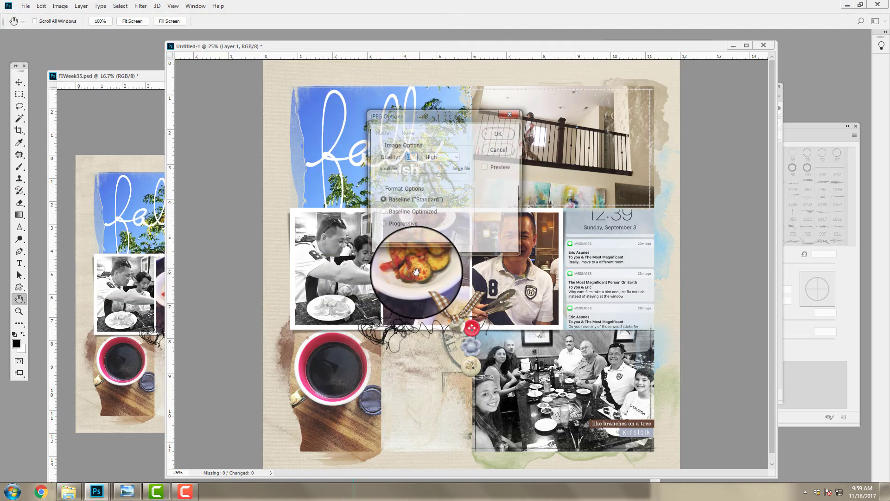
left_click(492, 134)
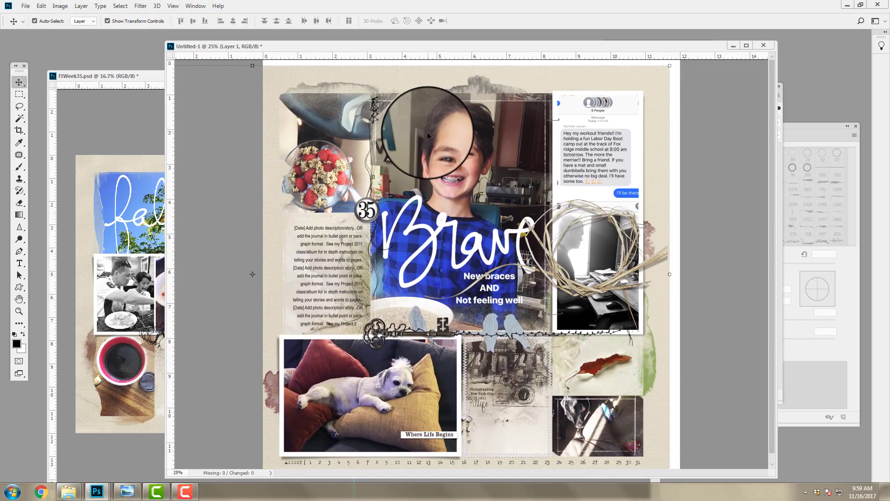
Step: Align the spread's right page to the 12 x 12 canvas and save it as a quality 8 JPEG, basing its name on FIWeek35A.jpg
mouse_move(427, 131)
left_mouse_down()
mouse_move(448, 133)
mouse_move(435, 132)
left_mouse_up()
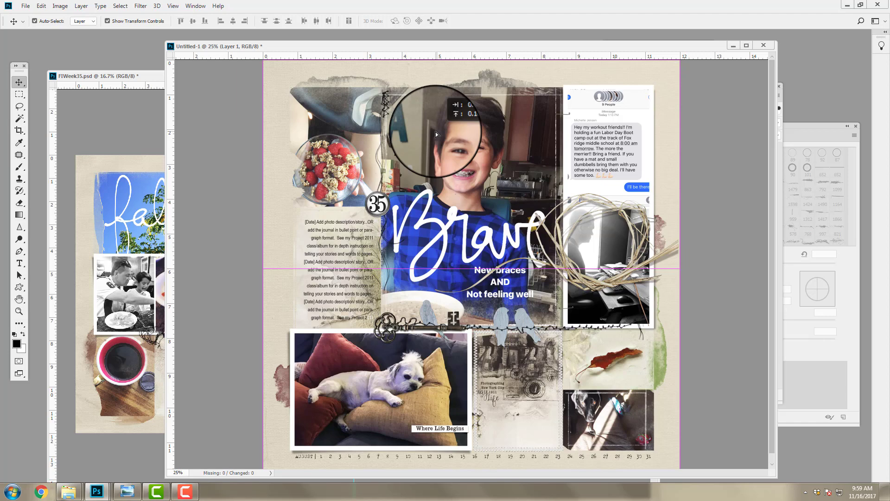
left_click(25, 6)
left_click(45, 107)
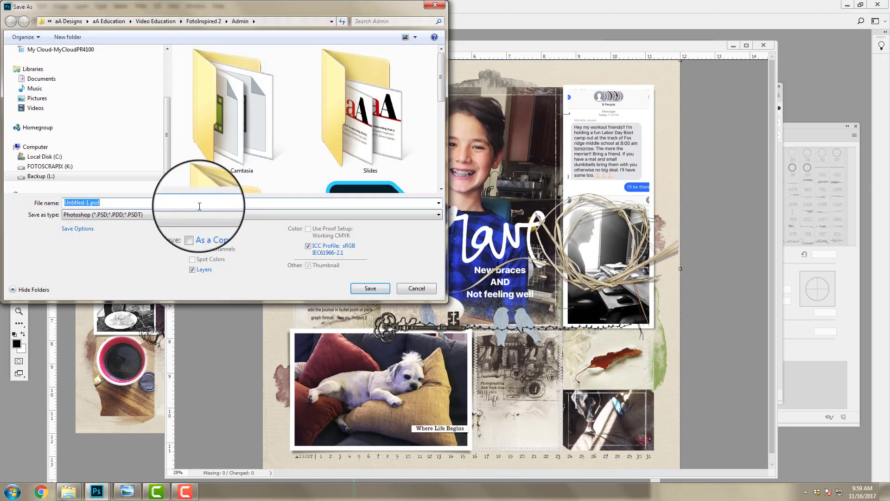
left_click(188, 214)
left_click(111, 286)
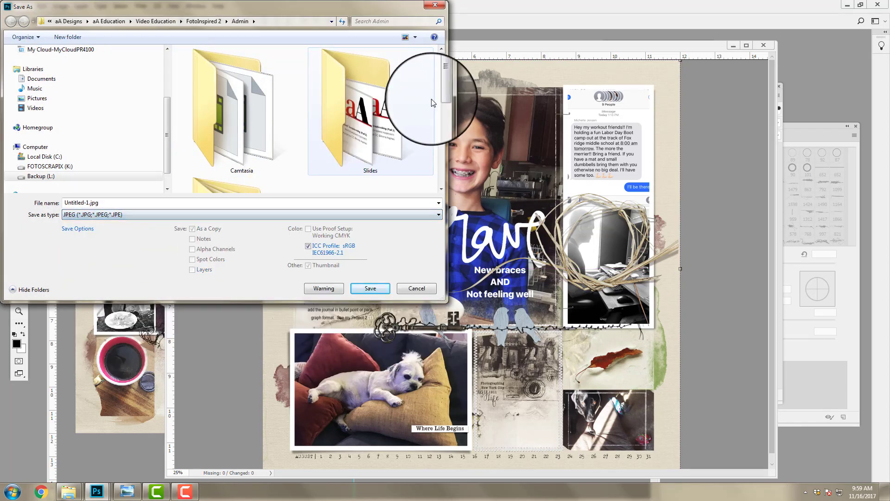
left_click_drag(440, 93, 449, 165)
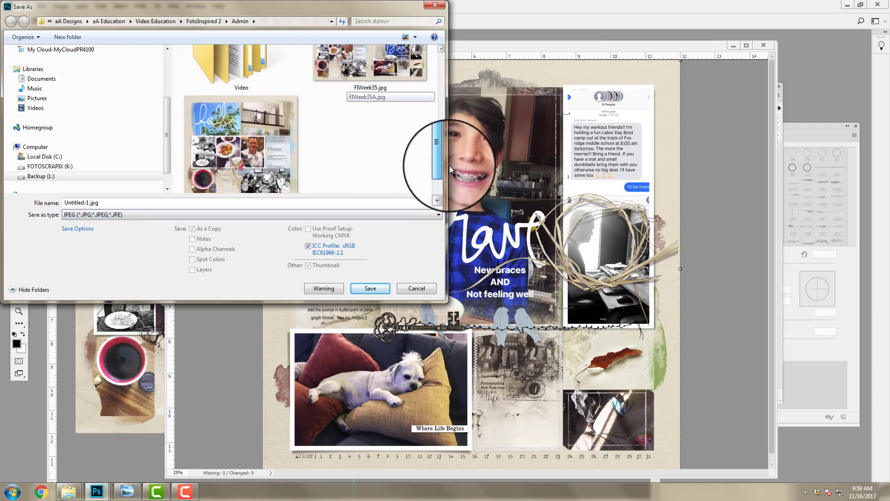
left_click(238, 167)
left_click_drag(109, 204, 87, 203)
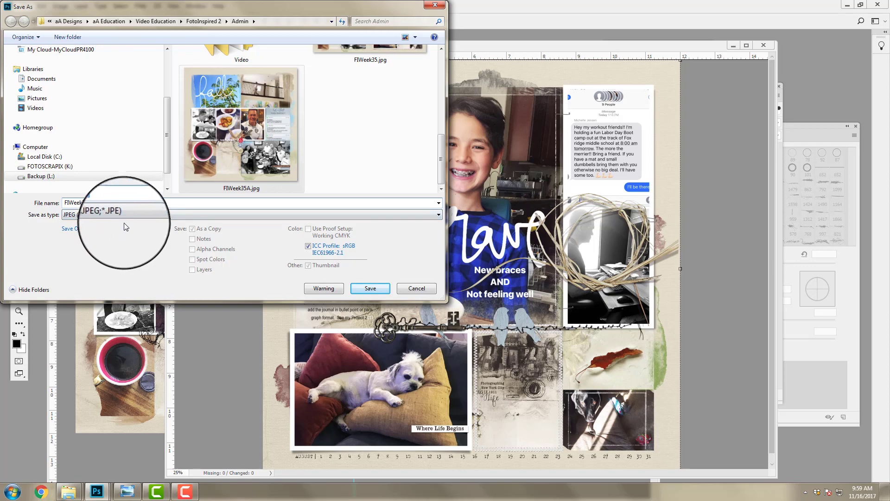
left_click(372, 289)
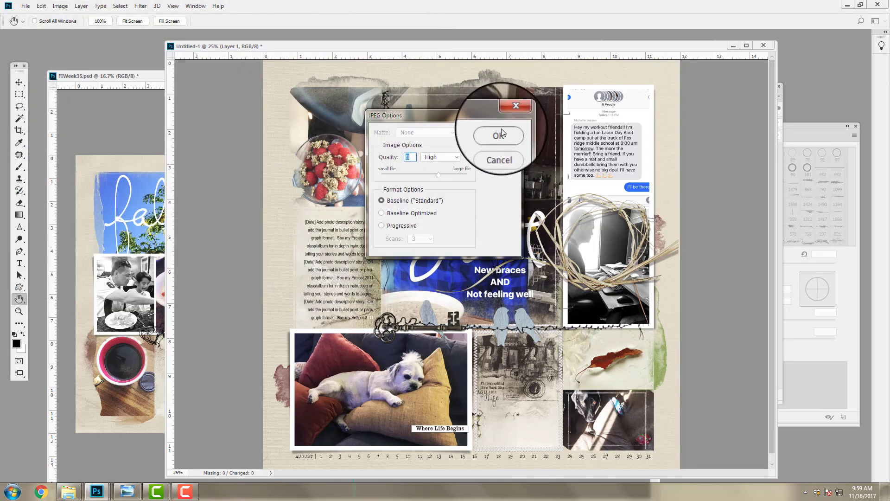
left_click(501, 130)
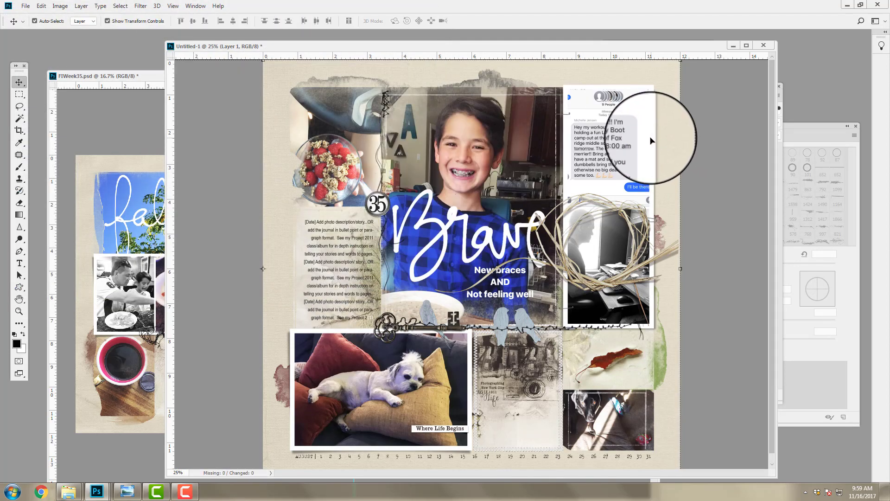
Step: Close the 12 x 12 document without saving it and undo the flattening of the FIWeek35 spread
left_click(763, 45)
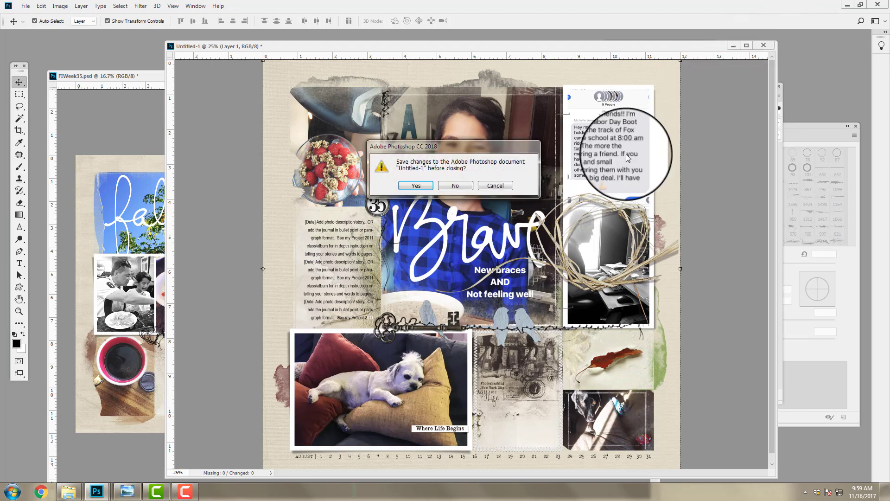
left_click(465, 186)
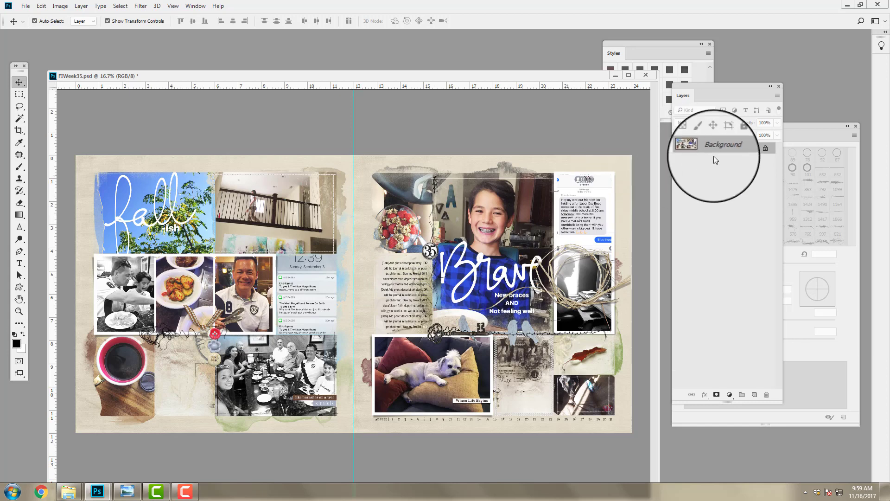
left_click(41, 6)
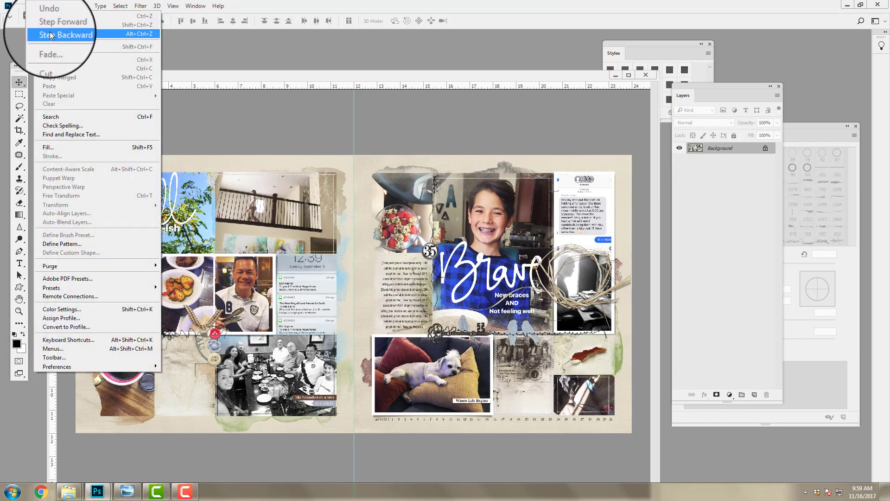
left_click(51, 36)
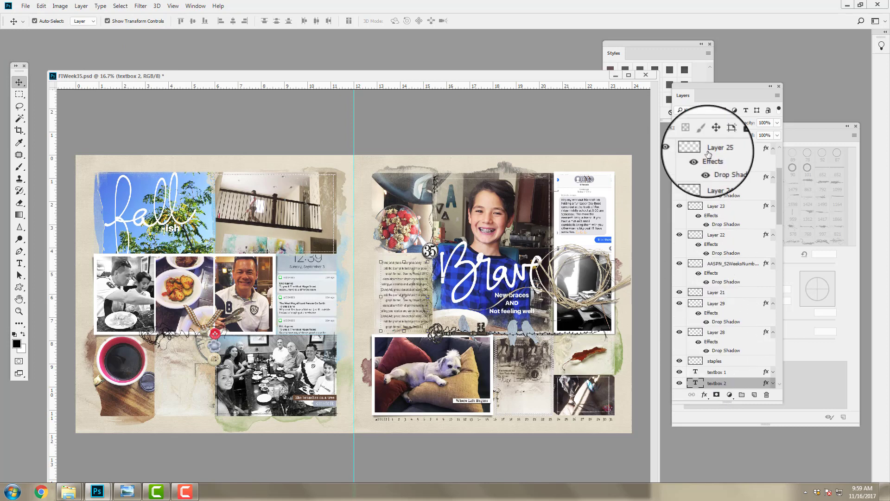
Step: Save the layered FIWeek35.psd spread and close it
left_click(24, 6)
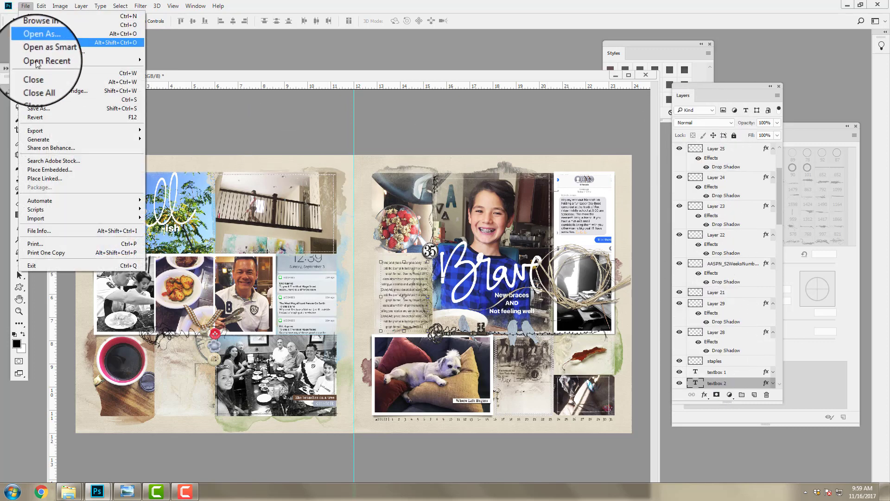
left_click(40, 95)
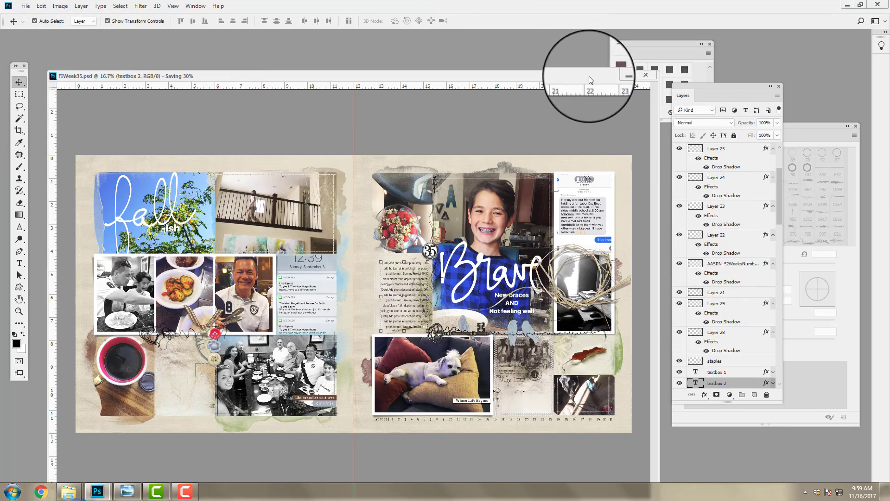
left_click_drag(586, 77, 566, 79)
left_click(622, 78)
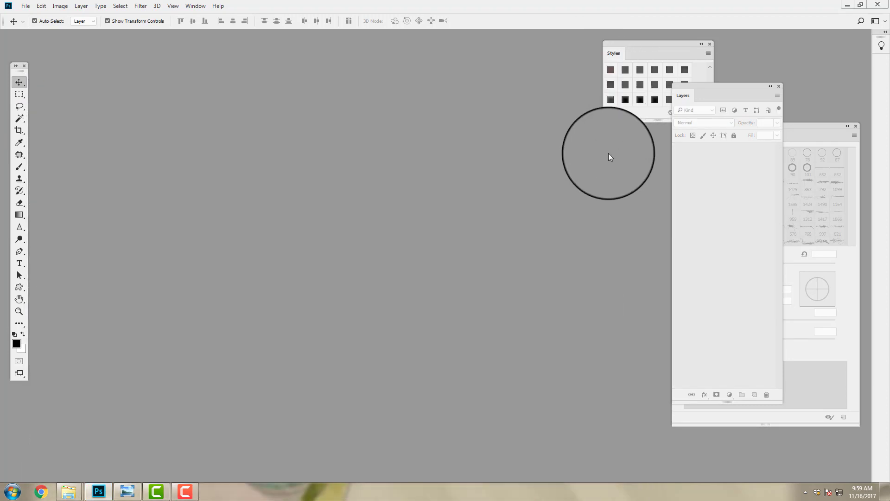